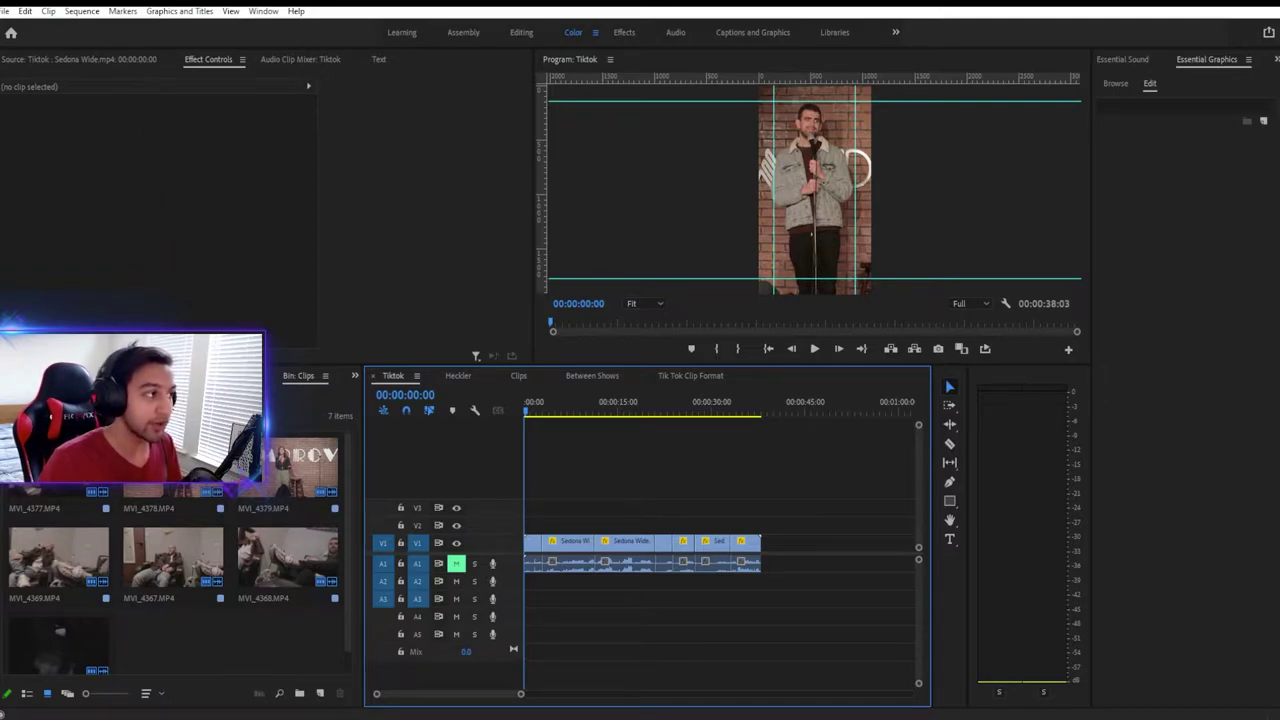
Unmute audio track A1 and save the project.
{"action": "left_click", "coordinate": [82, 11]}
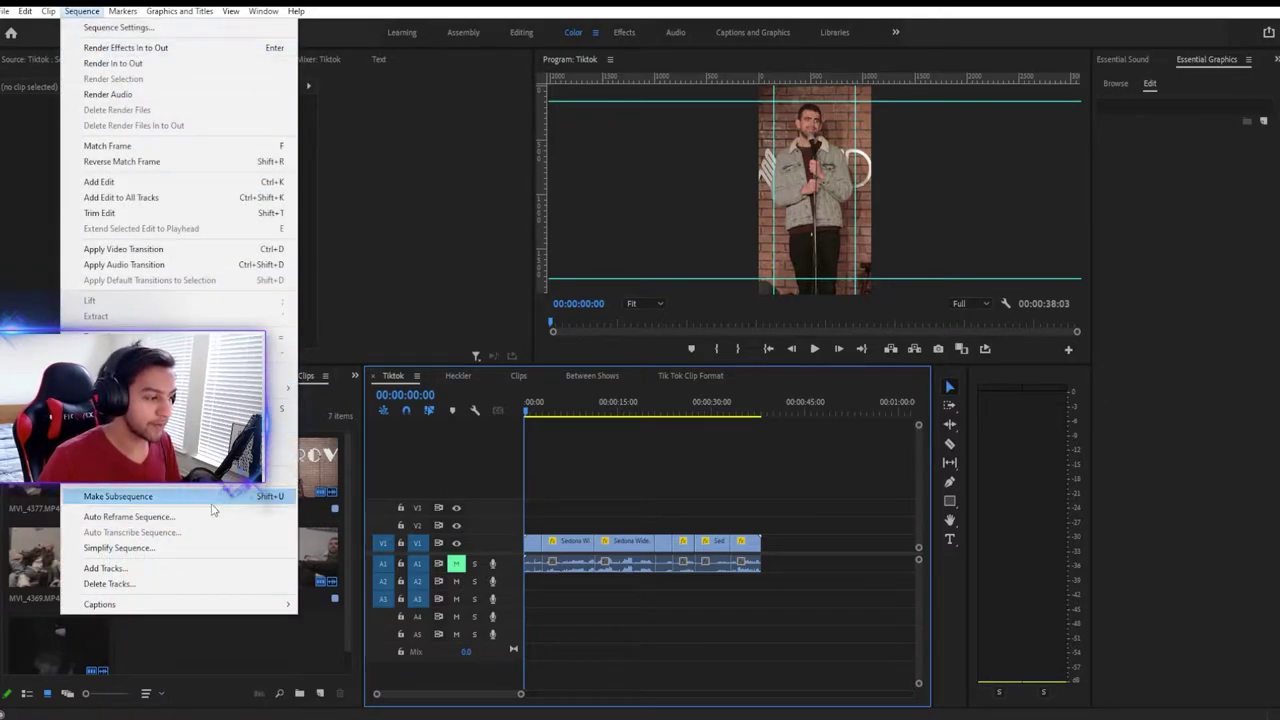
{"action": "left_click", "coordinate": [420, 460]}
{"action": "key", "text": "ctrl+s"}
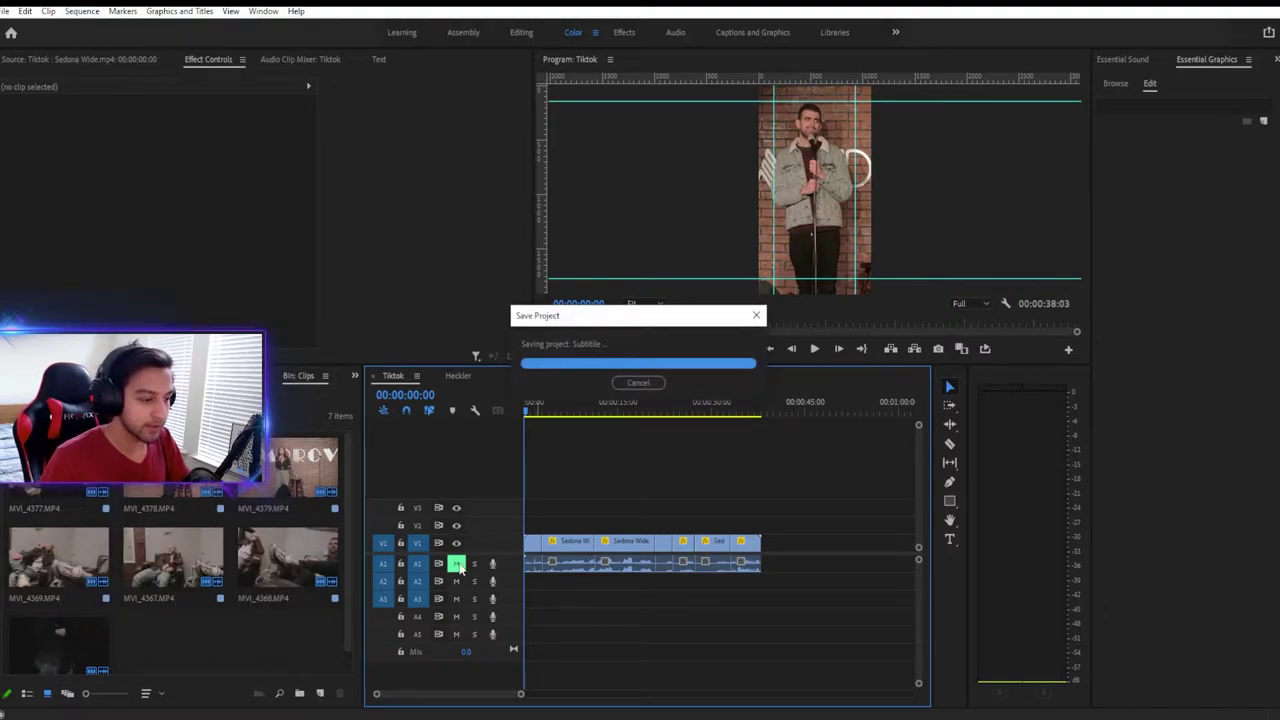
Auto-transcribe the Tiktok sequence in English, using the Mix as the audio track to analyse.
{"action": "left_click", "coordinate": [82, 11]}
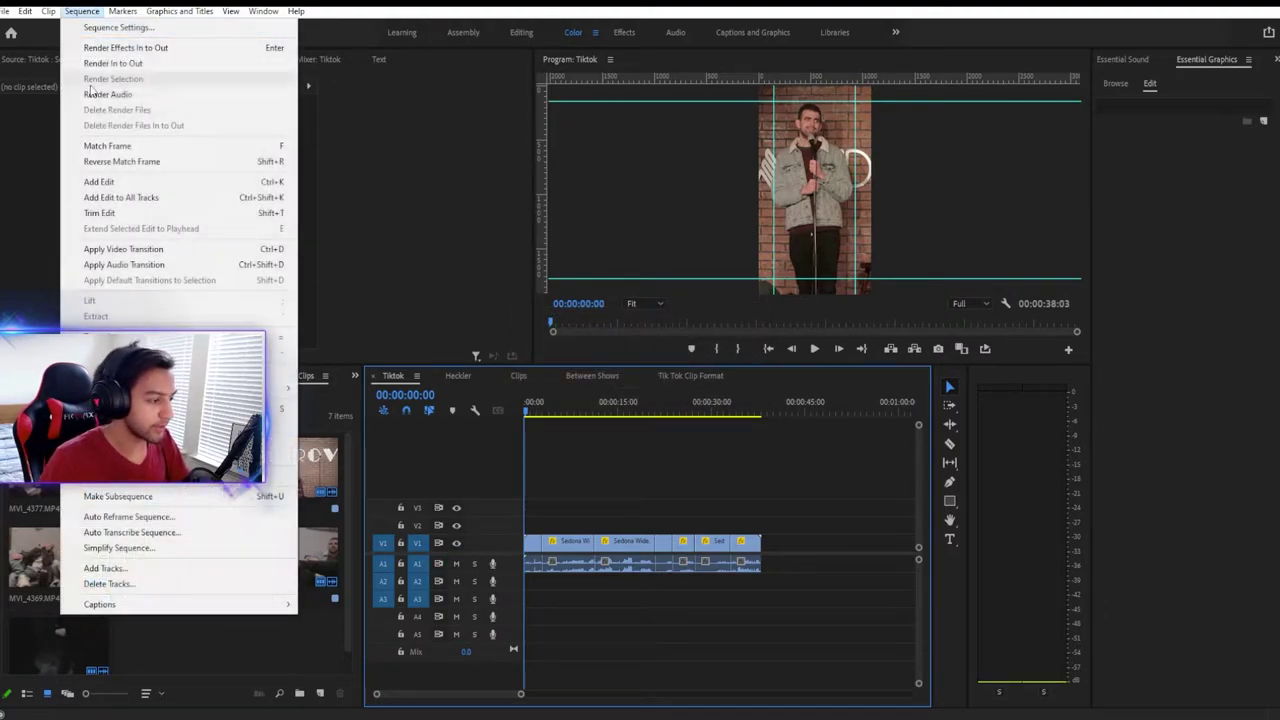
{"action": "left_click", "coordinate": [160, 534]}
{"action": "left_click", "coordinate": [268, 230]}
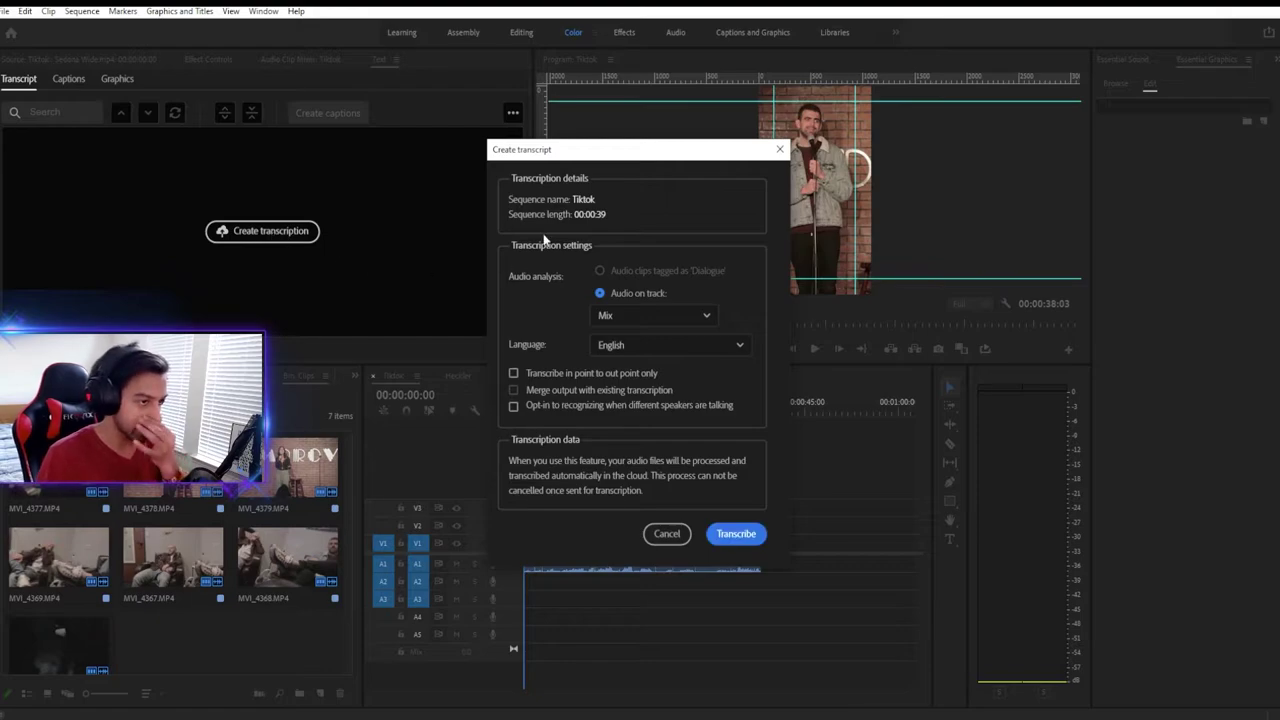
{"action": "left_click_drag", "start_coordinate": [589, 152], "coordinate": [571, 166]}
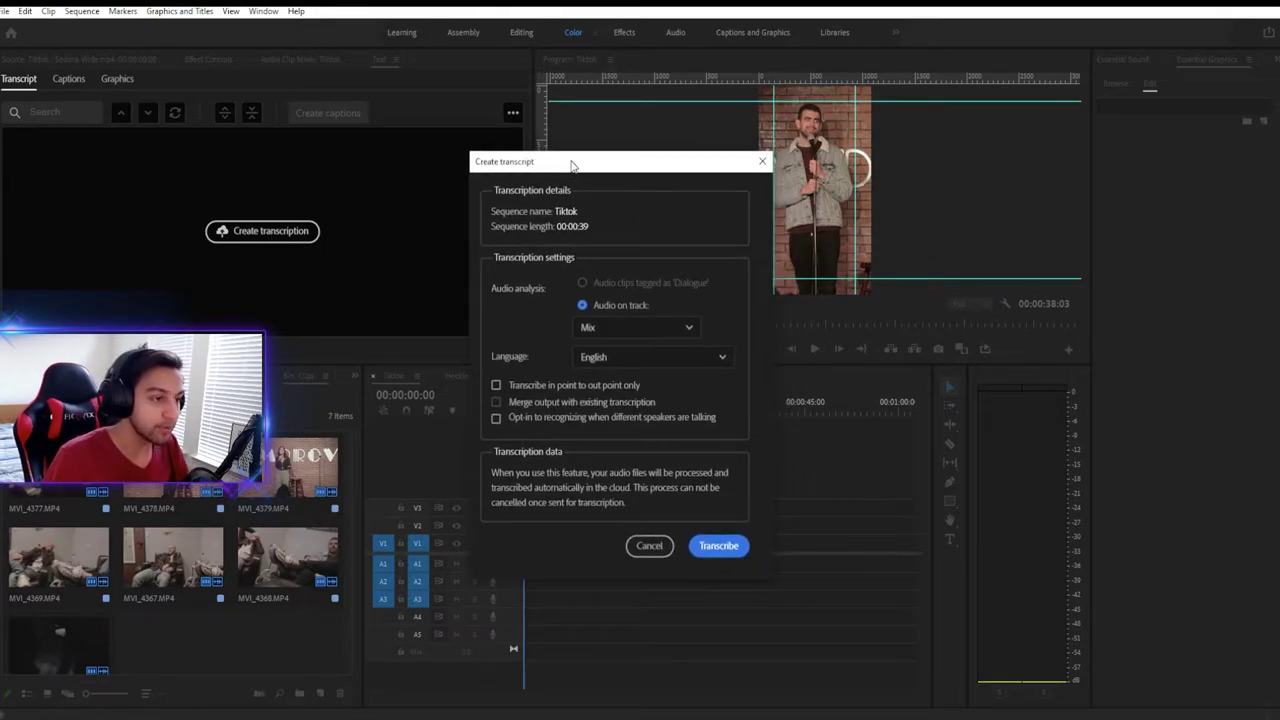
{"action": "left_click", "coordinate": [618, 332]}
{"action": "left_click", "coordinate": [616, 357]}
{"action": "left_click", "coordinate": [610, 330]}
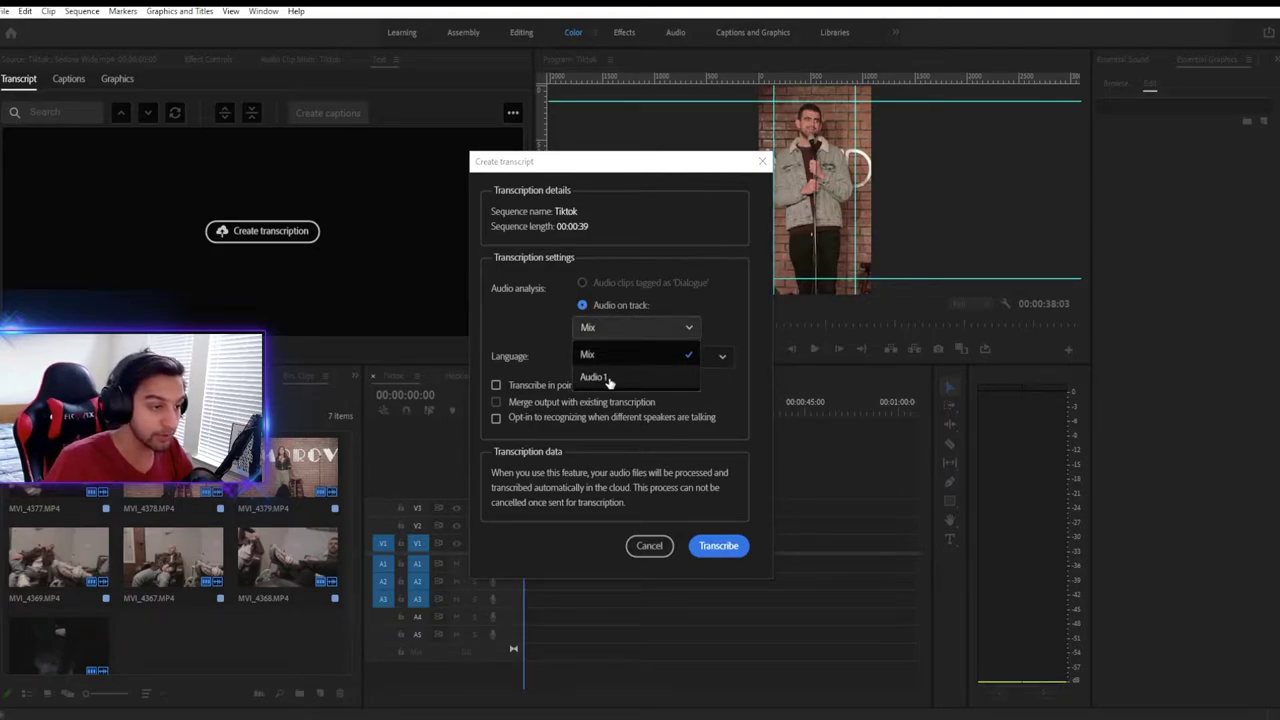
{"action": "left_click", "coordinate": [608, 378]}
{"action": "left_click", "coordinate": [613, 333]}
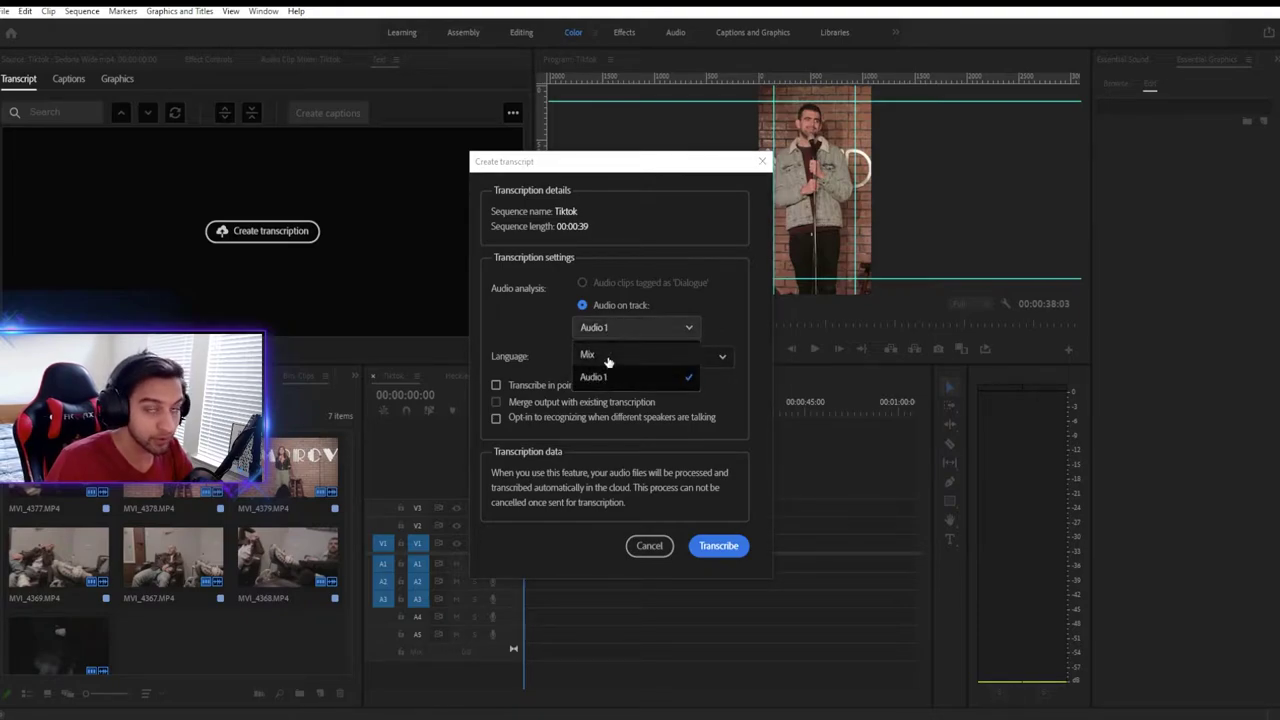
{"action": "left_click", "coordinate": [608, 357]}
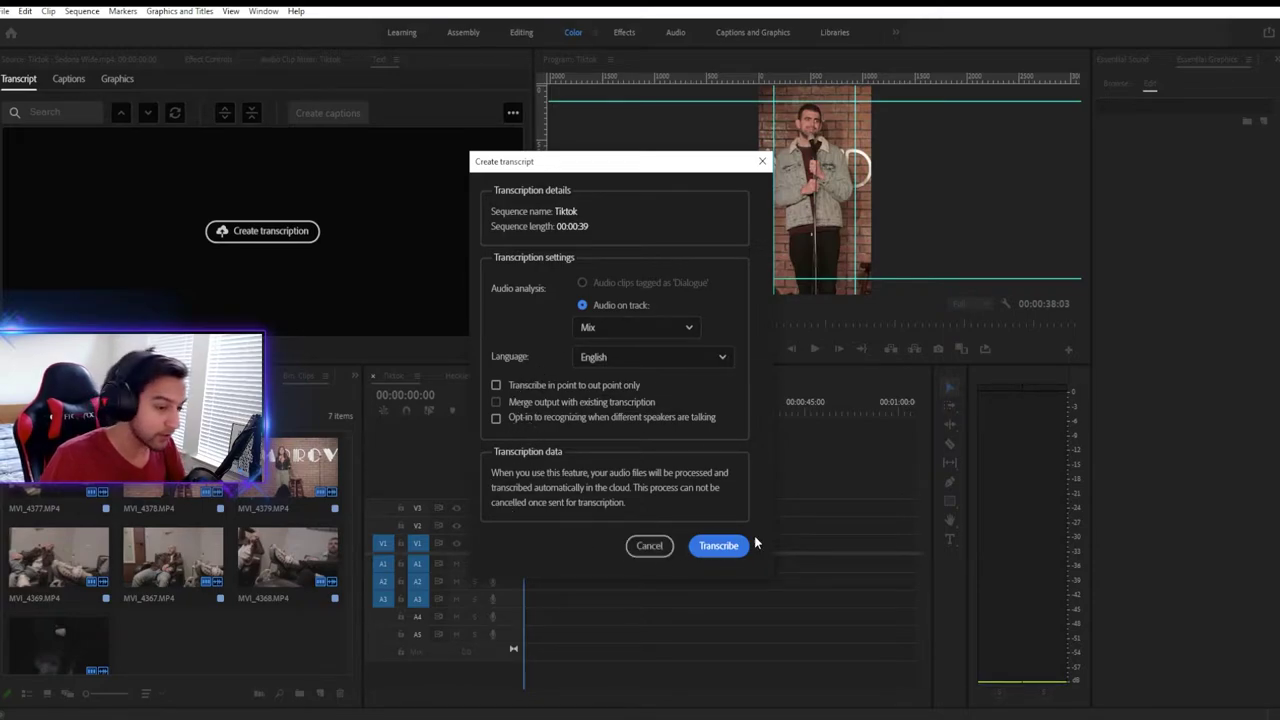
{"action": "left_click", "coordinate": [720, 545]}
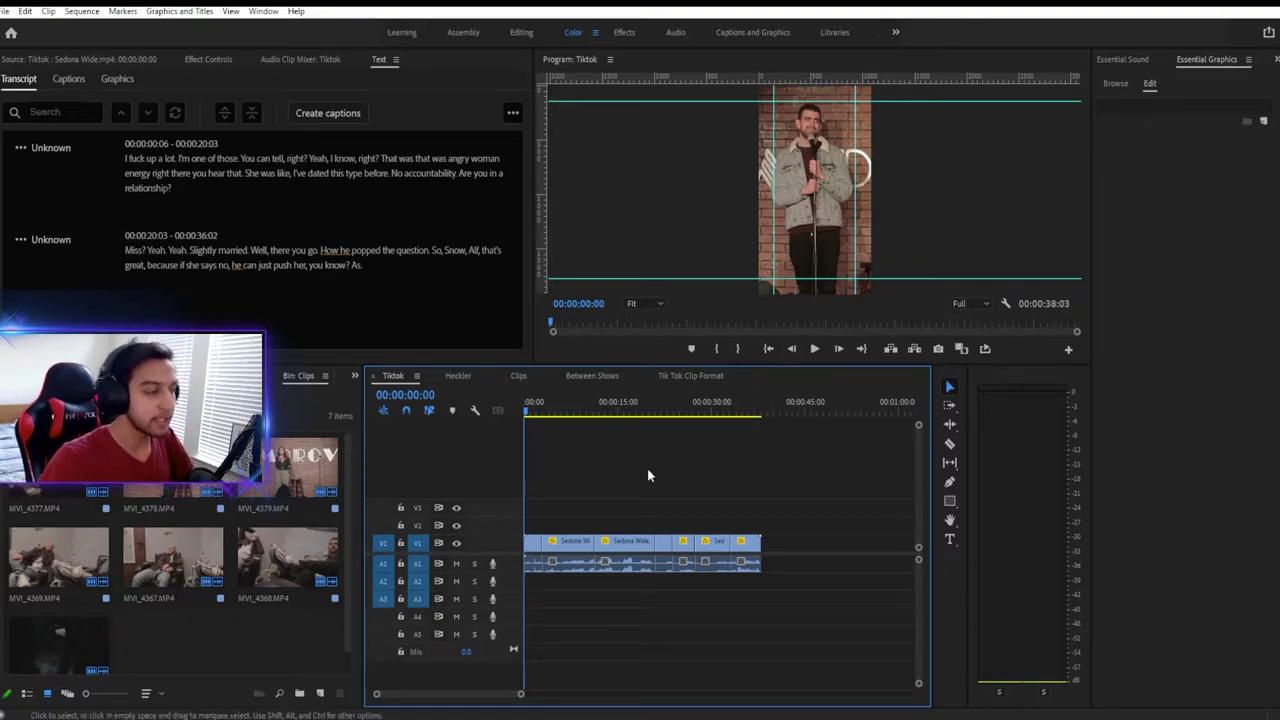
Create Subtitle-format captions from the sequence transcript with a 14-character maximum length, 2-second minimum duration and double lines.
{"action": "left_click", "coordinate": [318, 118]}
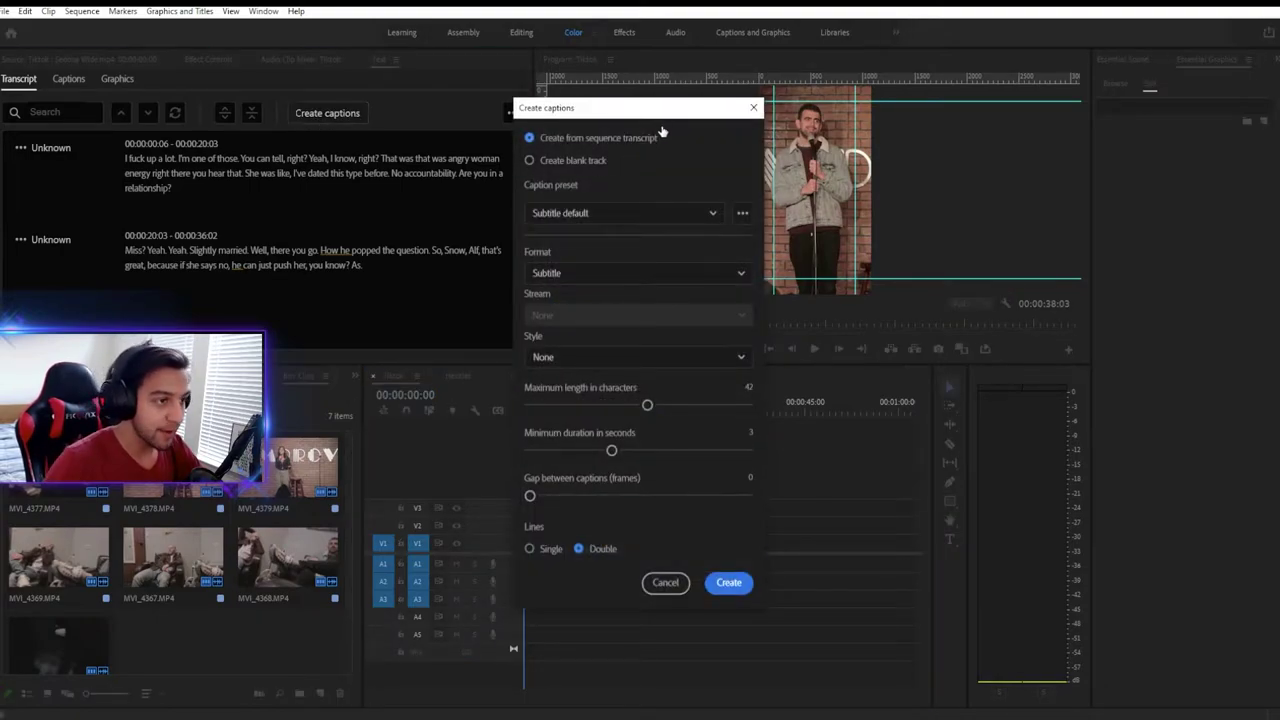
{"action": "left_click", "coordinate": [575, 213]}
{"action": "left_click", "coordinate": [579, 324]}
{"action": "left_click", "coordinate": [590, 273]}
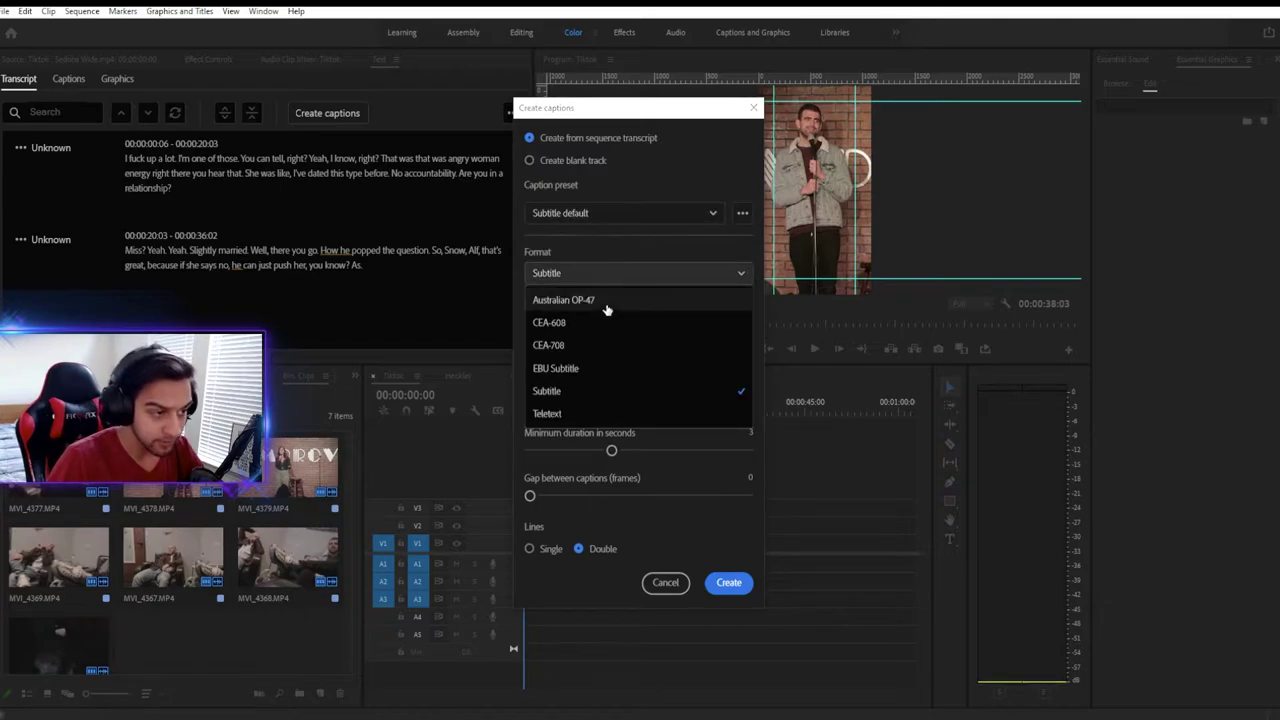
{"action": "left_click", "coordinate": [572, 394]}
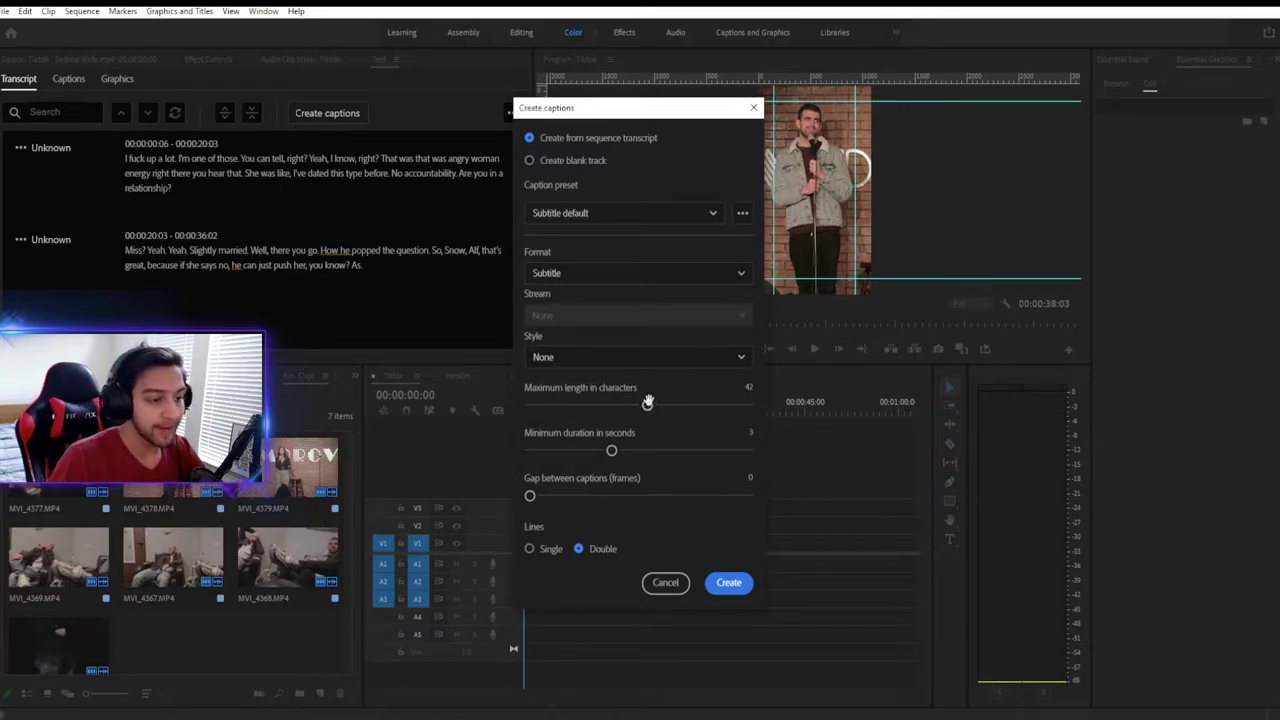
{"action": "left_click_drag", "start_coordinate": [648, 401], "coordinate": [552, 420]}
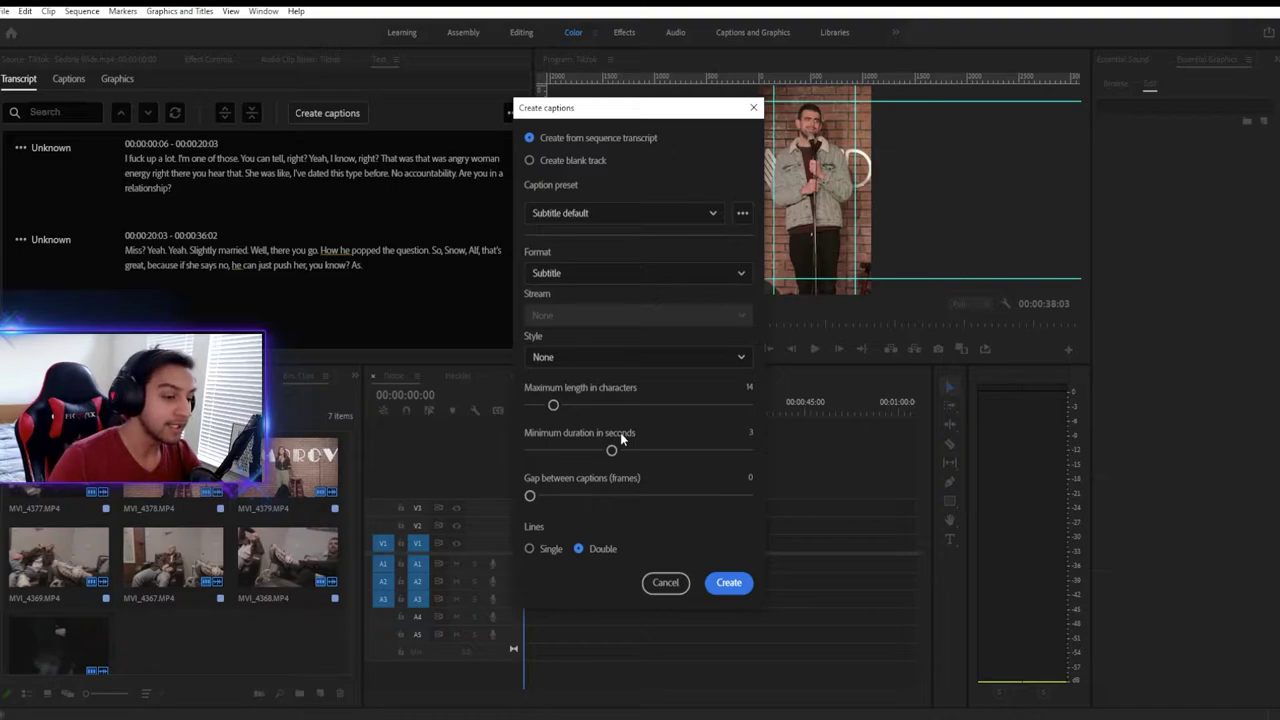
{"action": "left_click_drag", "start_coordinate": [611, 450], "coordinate": [566, 451]}
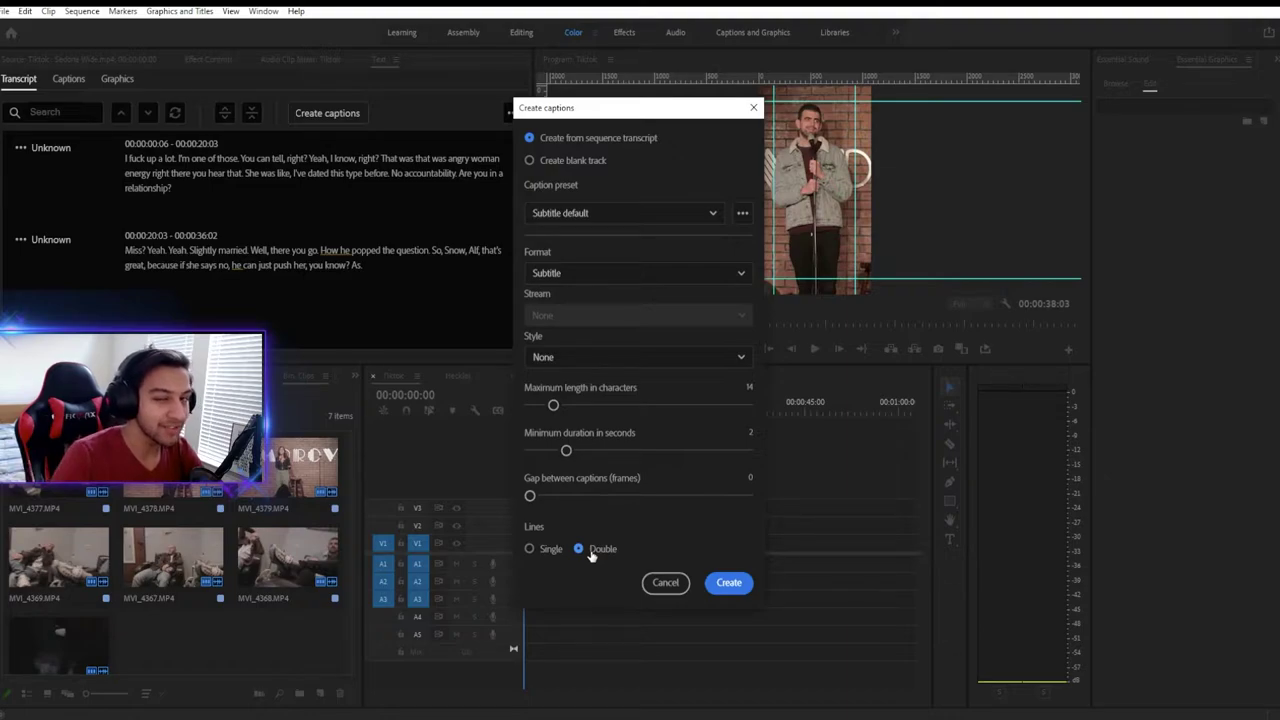
{"action": "left_click", "coordinate": [727, 583]}
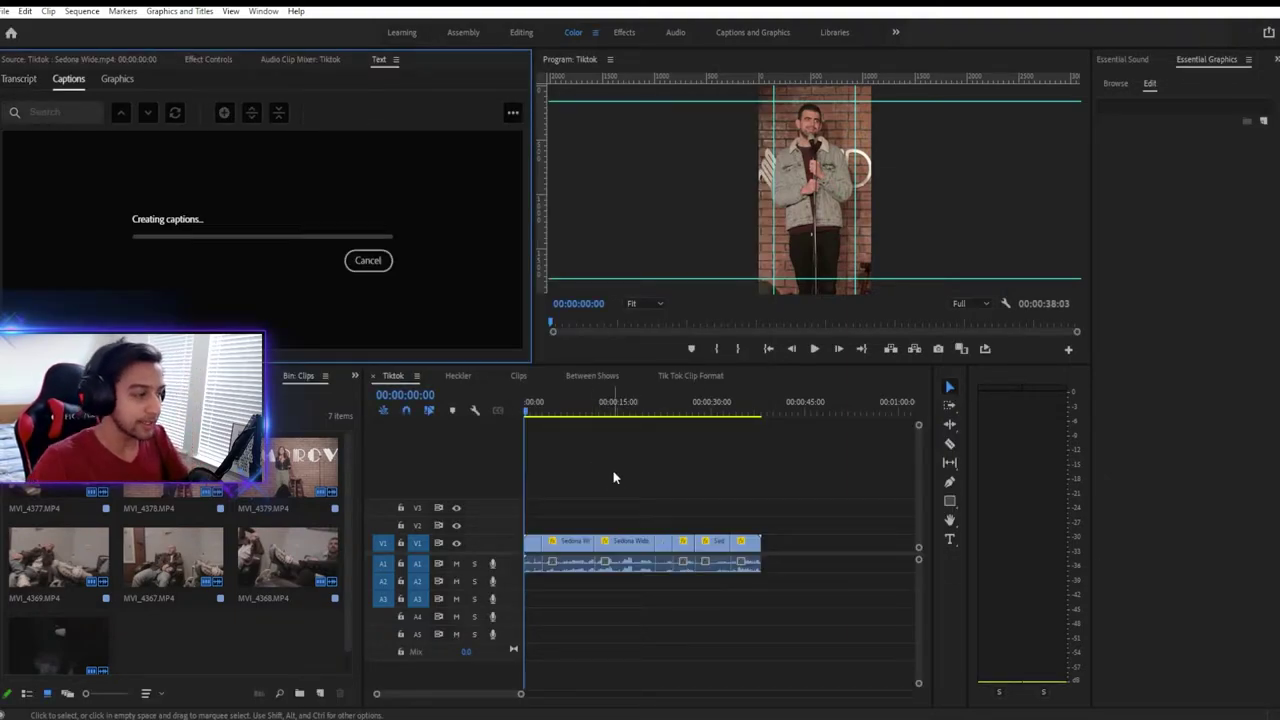
Play back the opening of the captioned sequence and mute audio track A1.
{"action": "scroll", "coordinate": [707, 488], "scroll_direction": "up", "scroll_amount": 2}
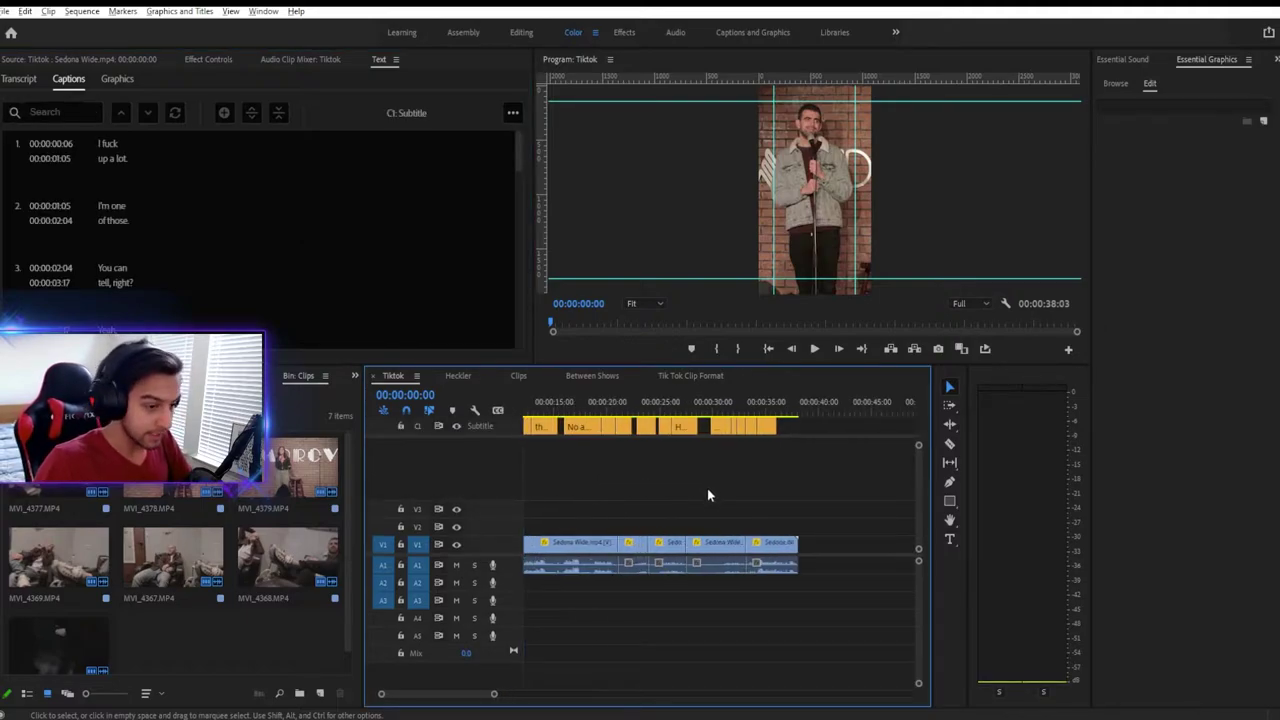
{"action": "scroll", "coordinate": [690, 494], "scroll_direction": "up", "scroll_amount": 3}
{"action": "scroll", "coordinate": [578, 476], "scroll_direction": "up", "scroll_amount": 3}
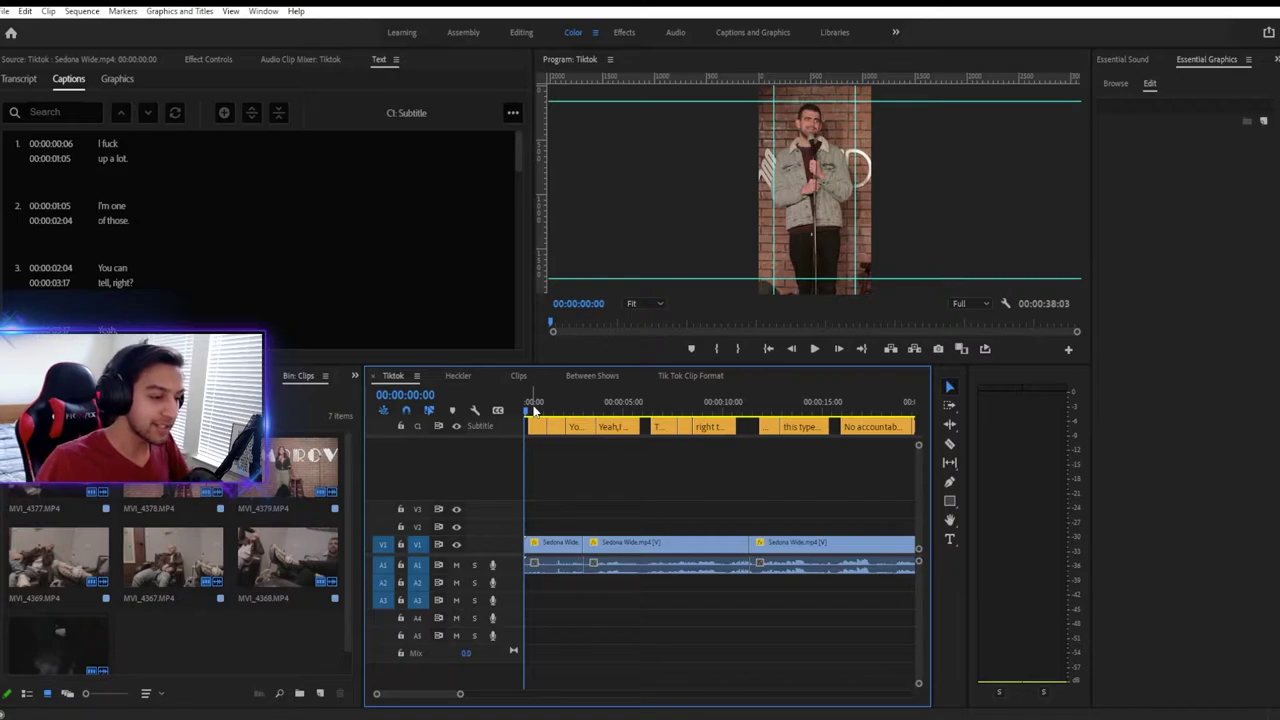
{"action": "scroll", "coordinate": [640, 465], "scroll_direction": "down", "scroll_amount": 3}
{"action": "left_click_drag", "start_coordinate": [875, 425], "coordinate": [565, 445]}
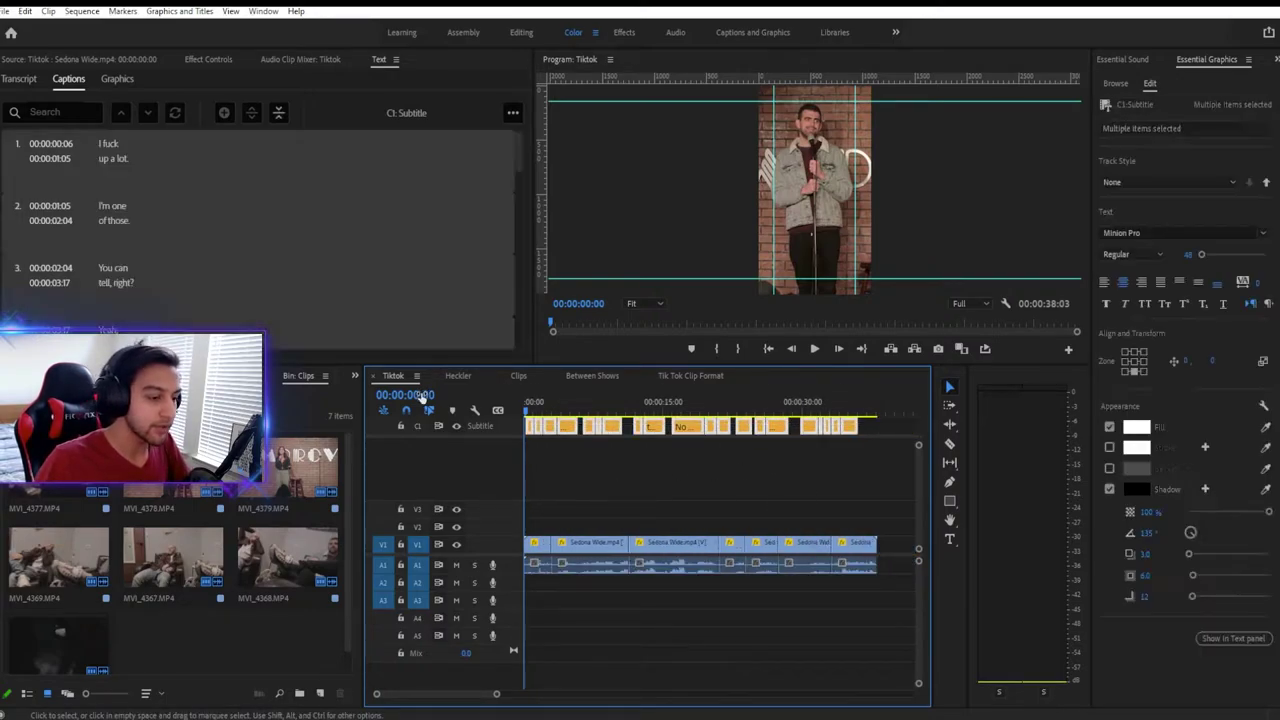
{"action": "key", "text": "space"}
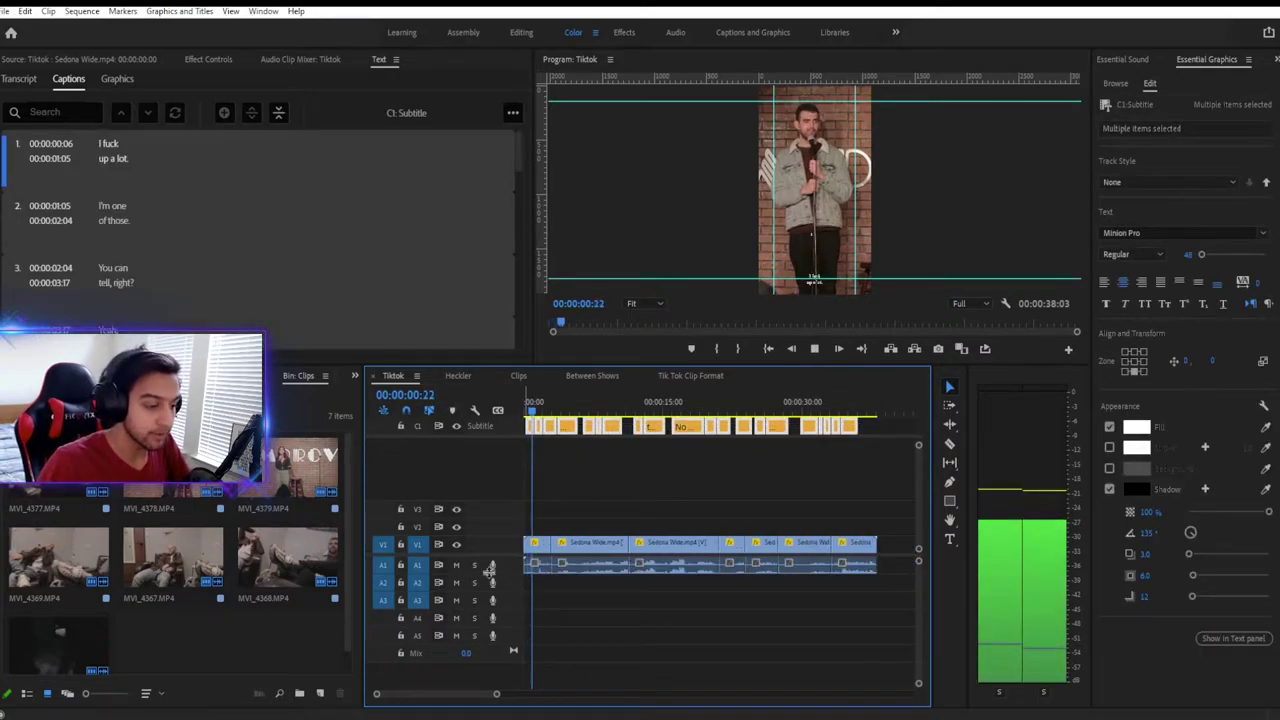
{"action": "left_click", "coordinate": [456, 565]}
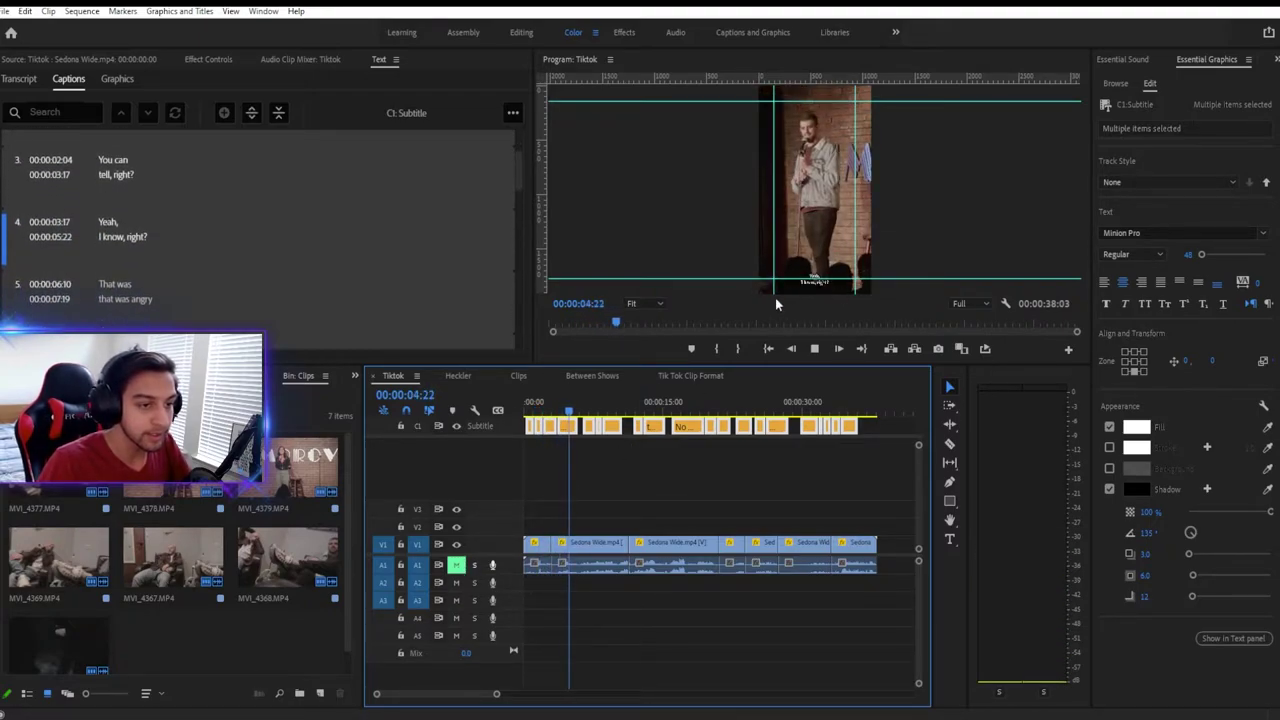
{"action": "left_click", "coordinate": [817, 495]}
{"action": "key", "text": "space"}
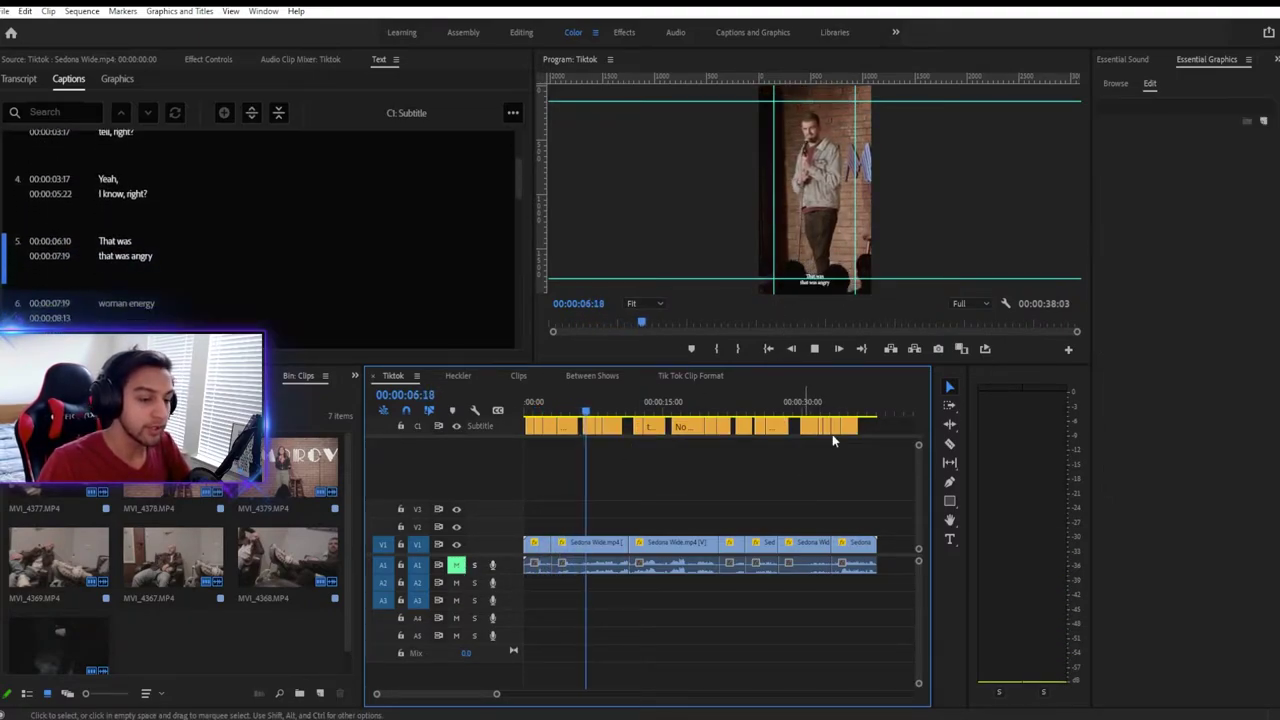
Close the Essential Graphics panel and clear the timeline selection.
{"action": "left_click", "coordinate": [590, 545]}
{"action": "right_click", "coordinate": [1209, 60]}
{"action": "left_click", "coordinate": [1167, 64]}
{"action": "left_click", "coordinate": [737, 480]}
Select every caption on the subtitle track and show the Essential Graphics panel.
{"action": "left_click_drag", "start_coordinate": [894, 423], "coordinate": [524, 388]}
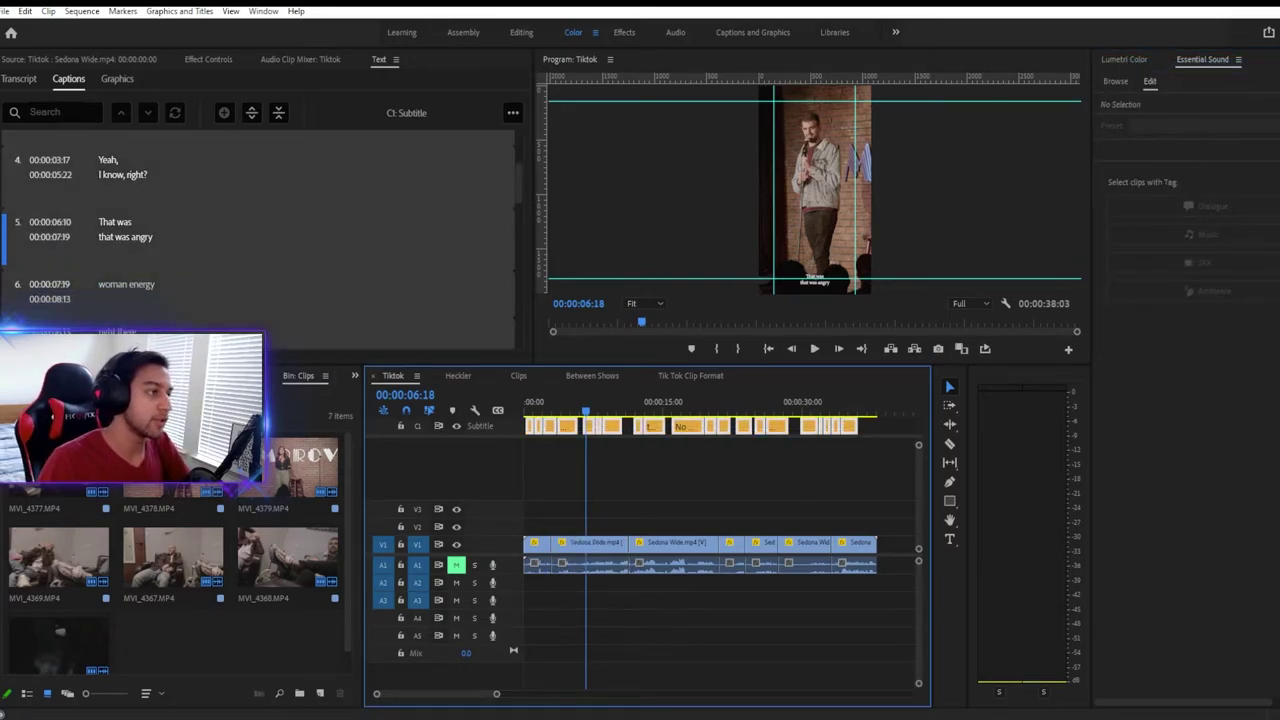
{"action": "left_click", "coordinate": [263, 11]}
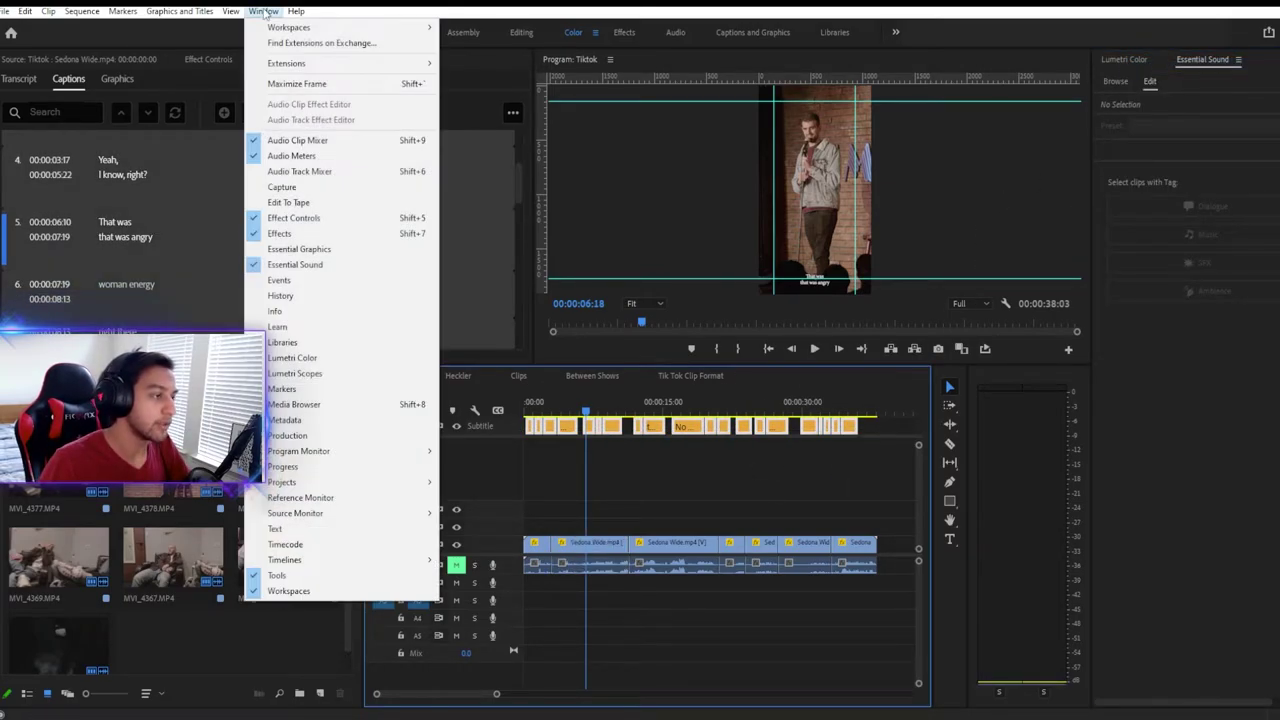
{"action": "left_click", "coordinate": [325, 255]}
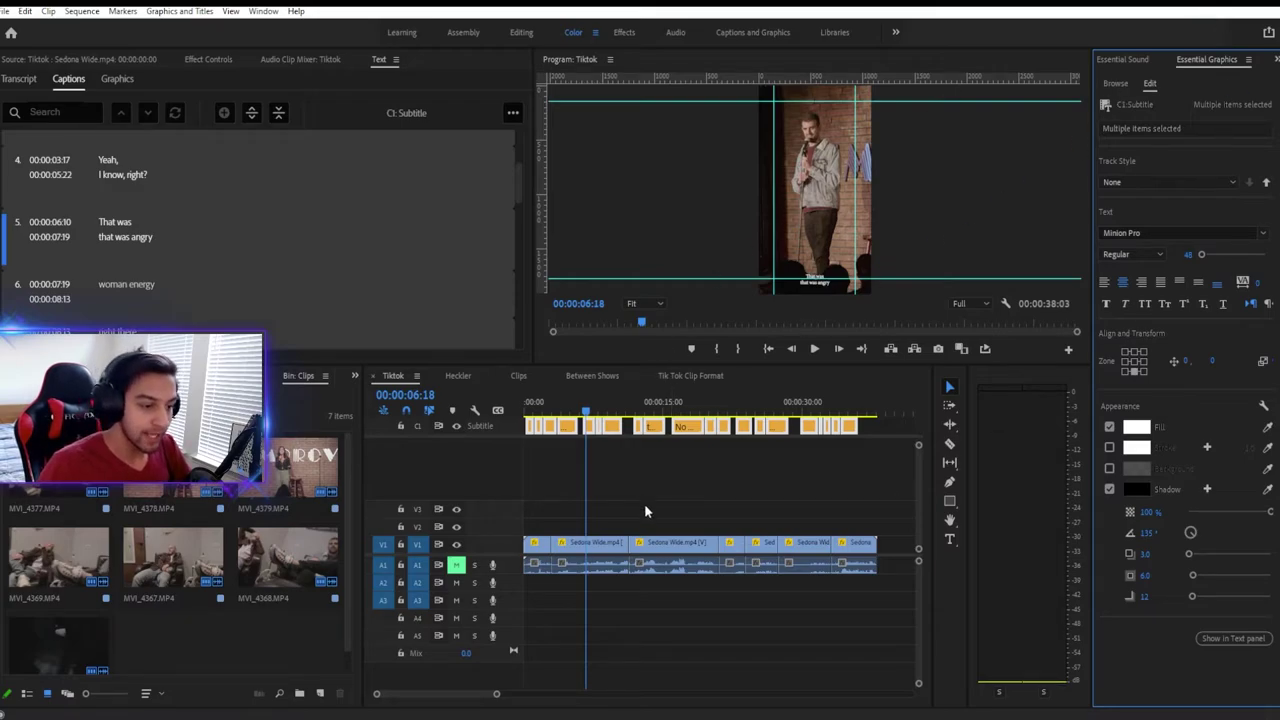
Set the font of all captions on the subtitle track to Comic Sans MS at size 116.
{"action": "left_click", "coordinate": [654, 468]}
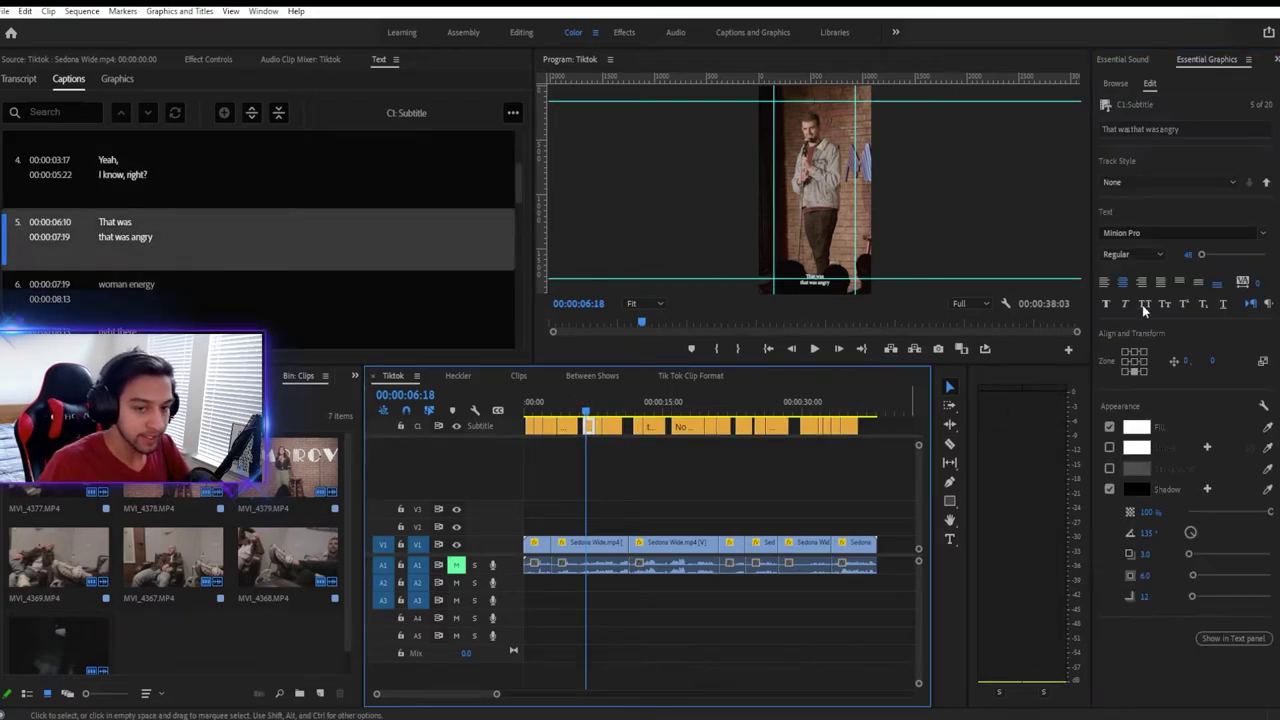
{"action": "left_click", "coordinate": [891, 432]}
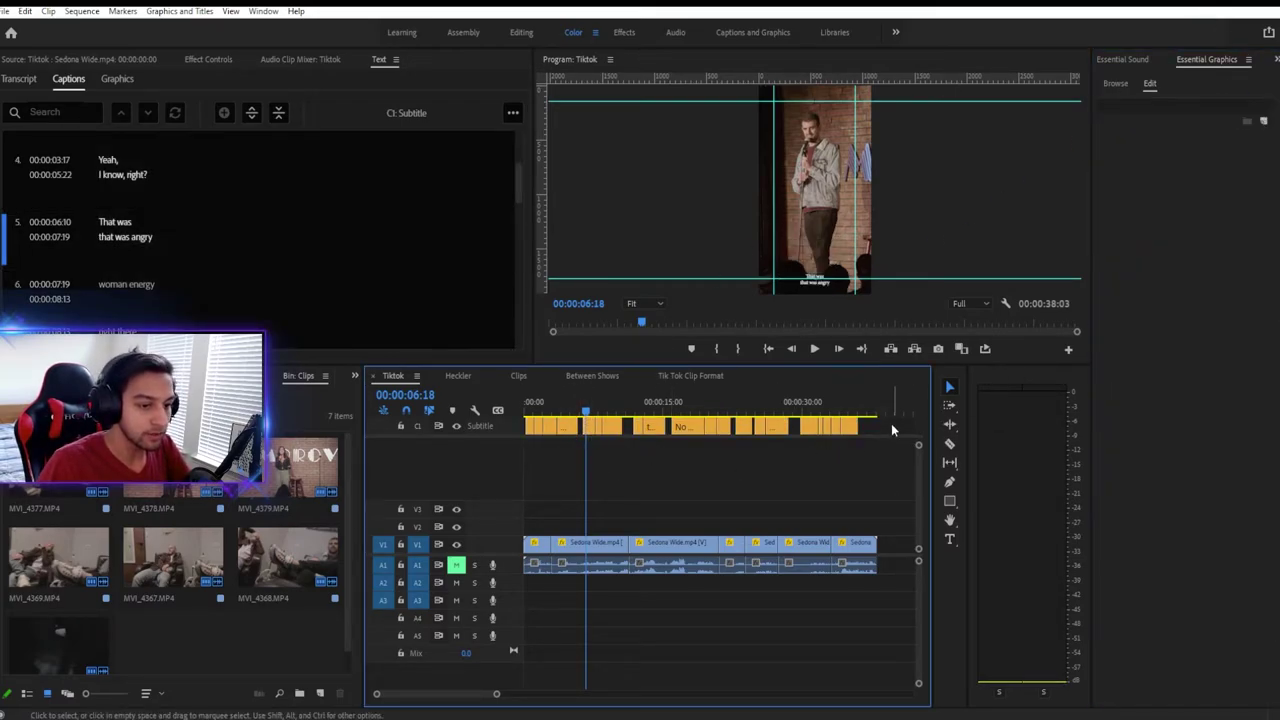
{"action": "key", "text": "ctrl+a"}
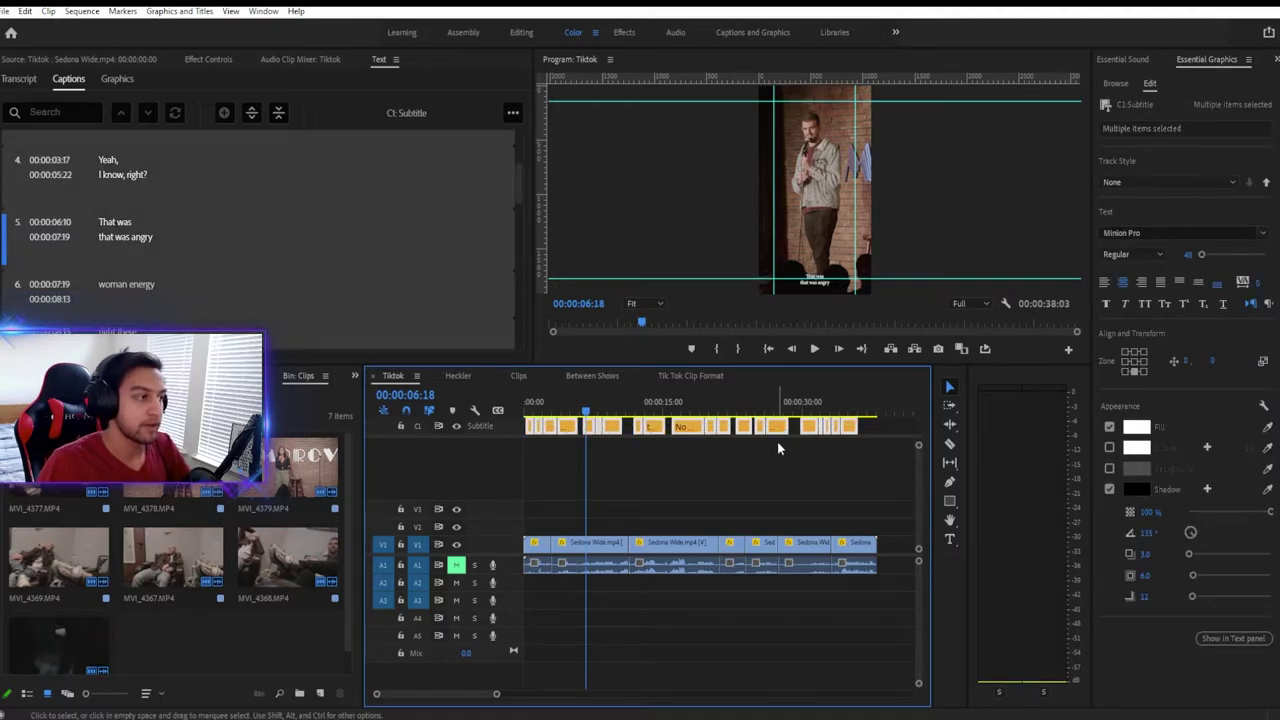
{"action": "left_click", "coordinate": [1160, 232]}
{"action": "type", "text": "comic"}
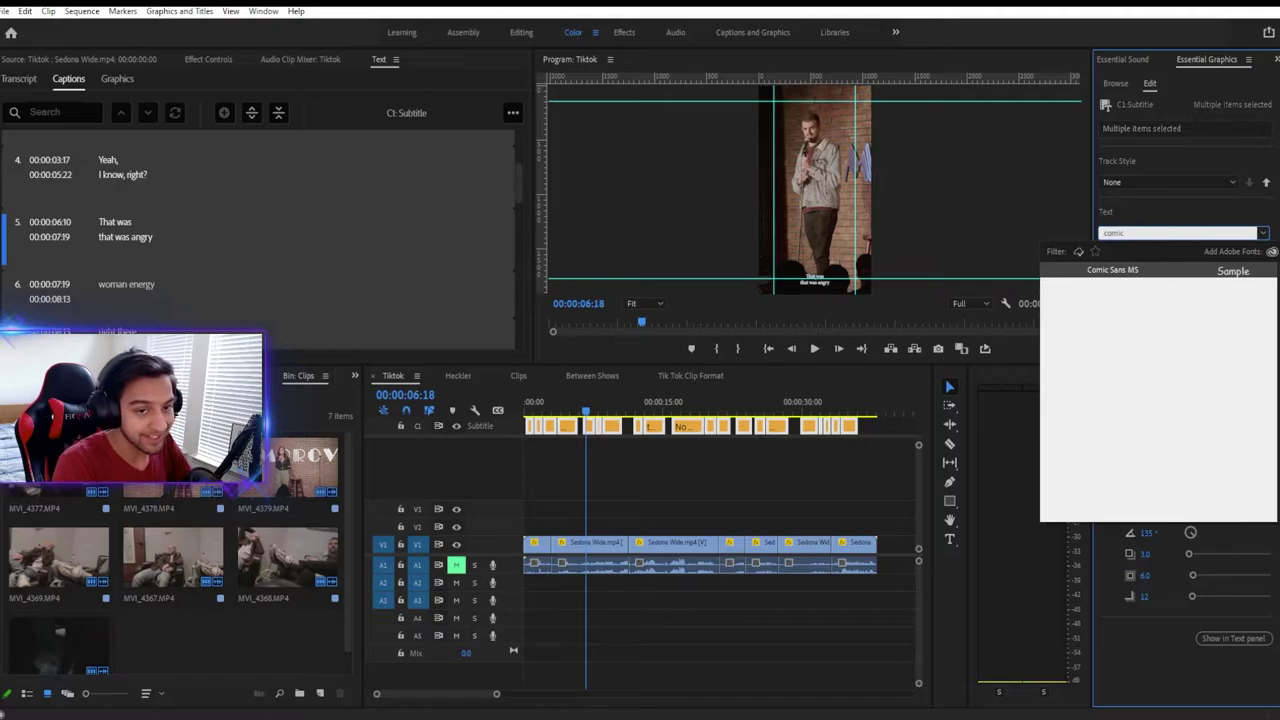
{"action": "key", "text": "Return"}
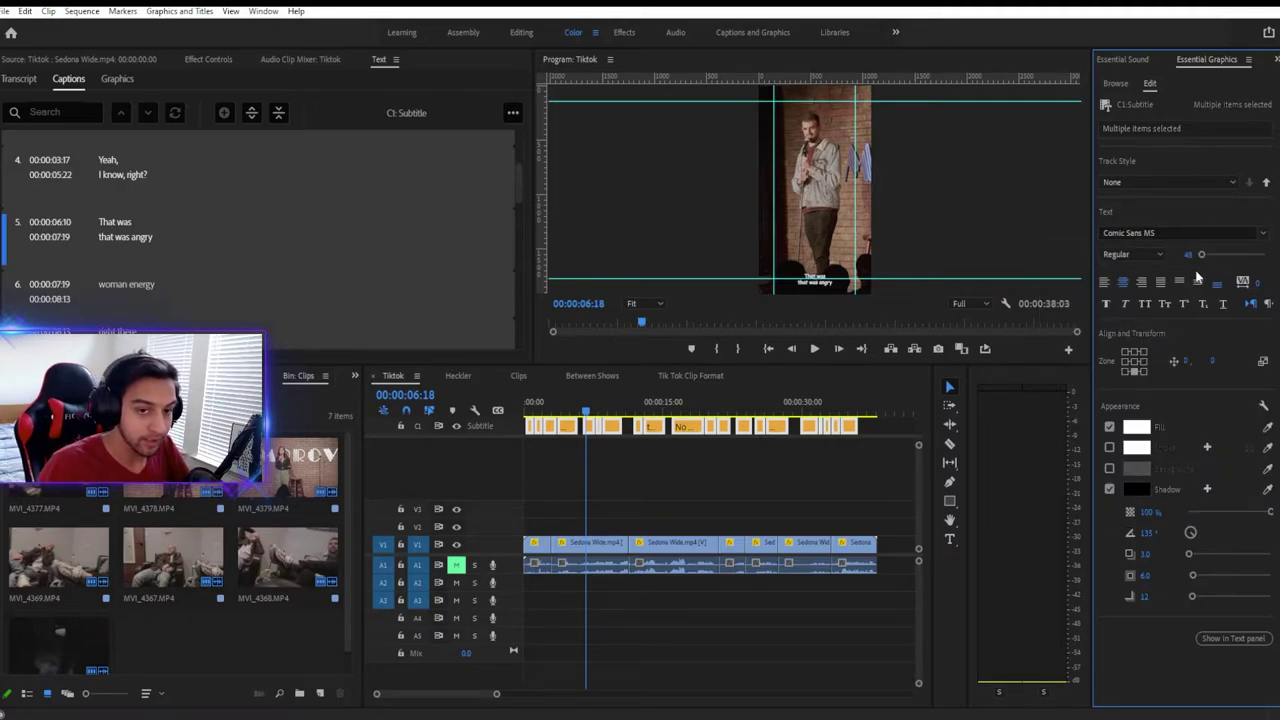
{"action": "left_click", "coordinate": [1188, 255]}
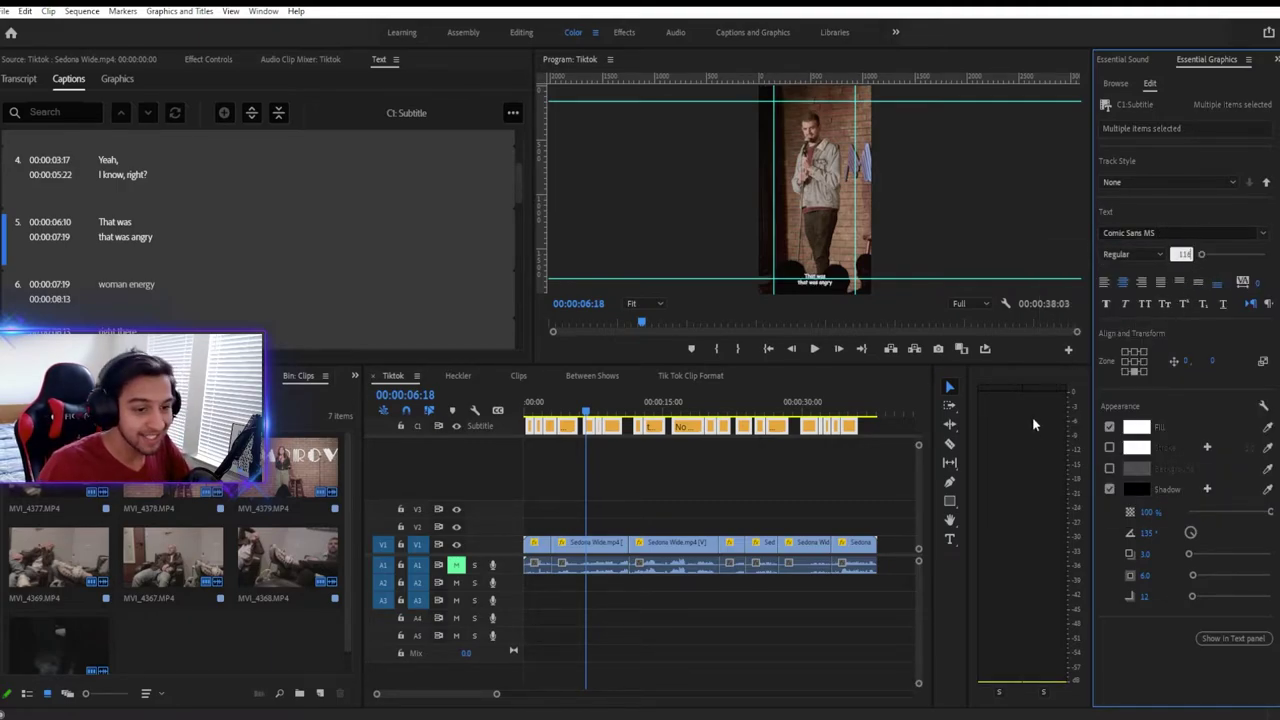
{"action": "left_click", "coordinate": [865, 481]}
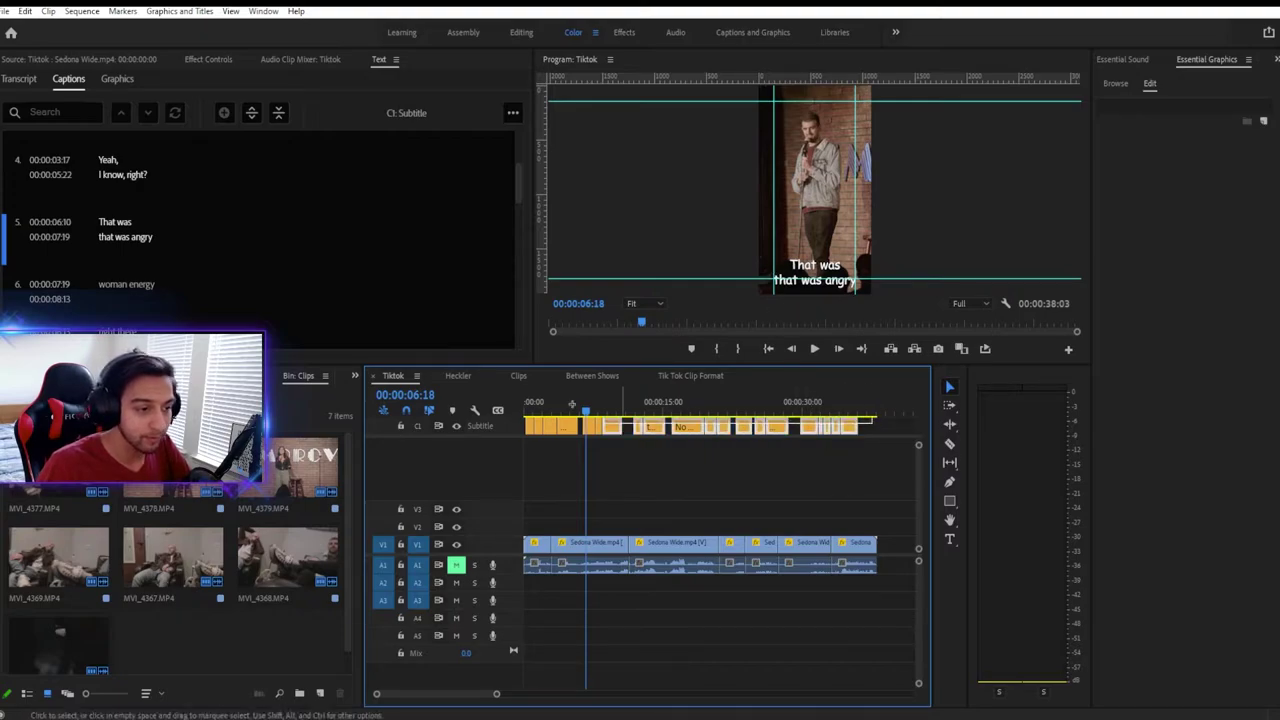
Move all captions on the subtitle track up to vertical position -509 and align a horizontal guide just beneath their text.
{"action": "key", "text": "ctrl+a"}
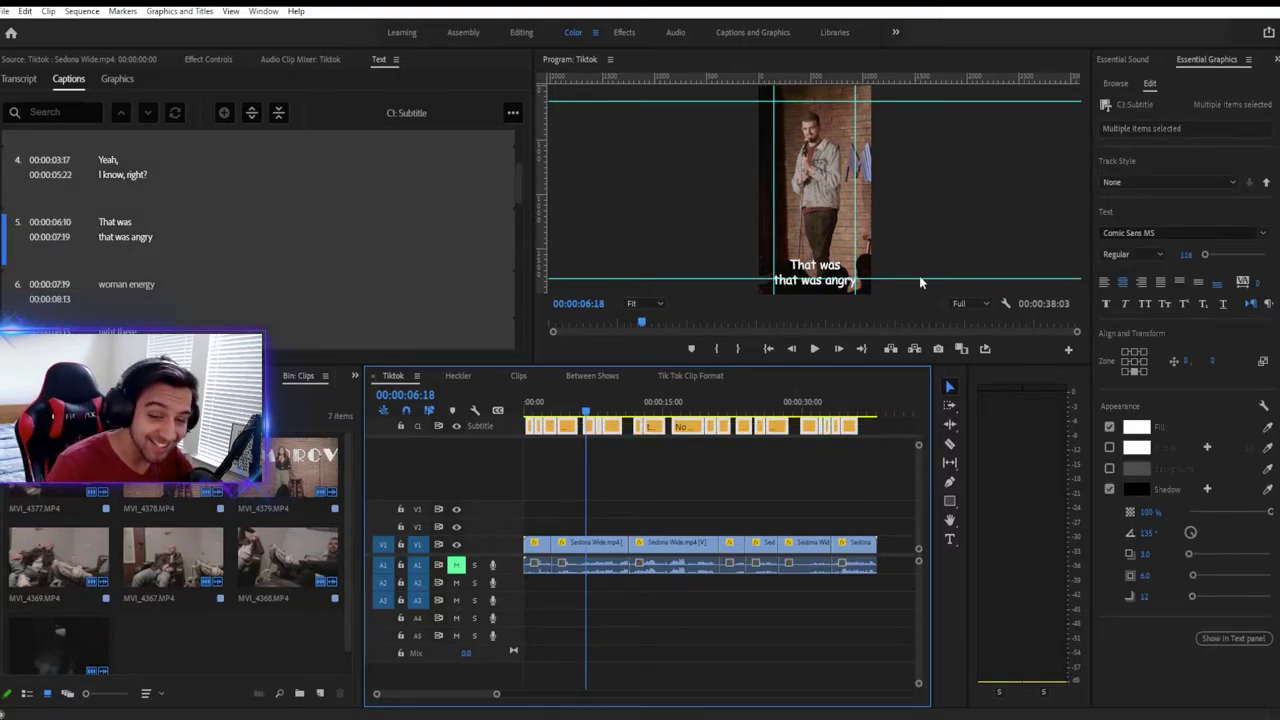
{"action": "left_click", "coordinate": [712, 480]}
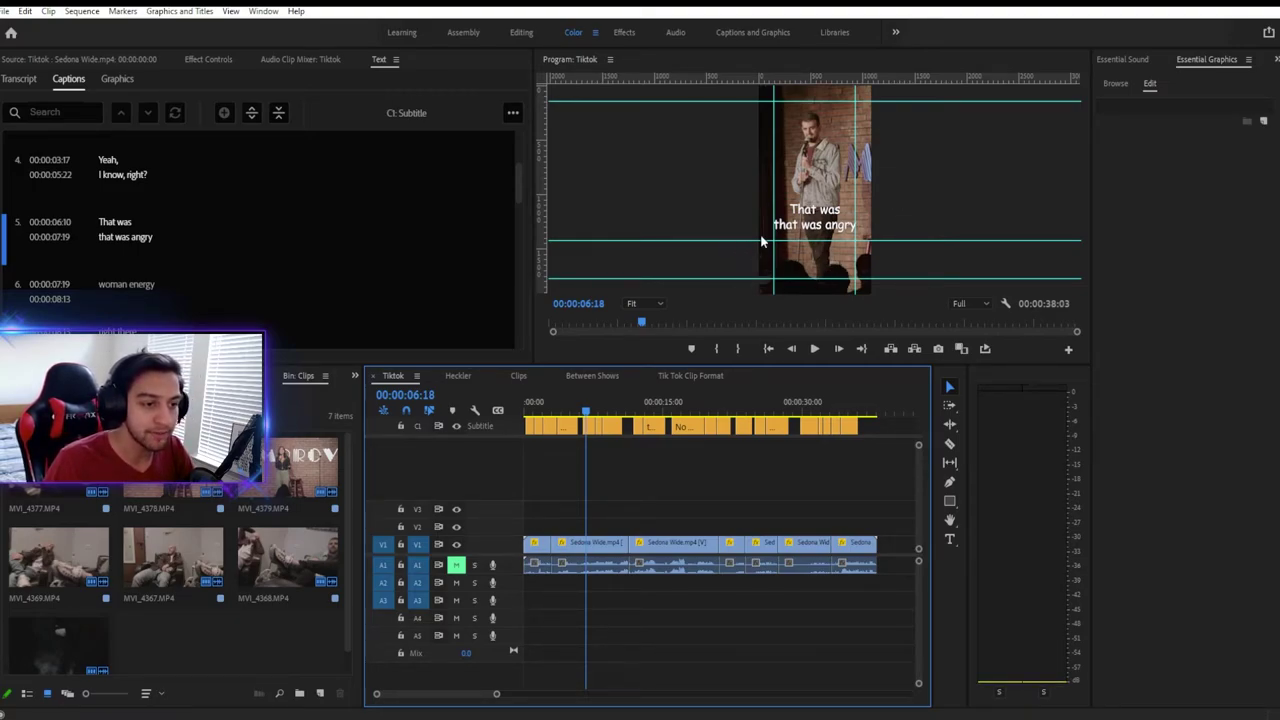
{"action": "left_click_drag", "start_coordinate": [751, 241], "coordinate": [744, 240]}
{"action": "left_click", "coordinate": [822, 226]}
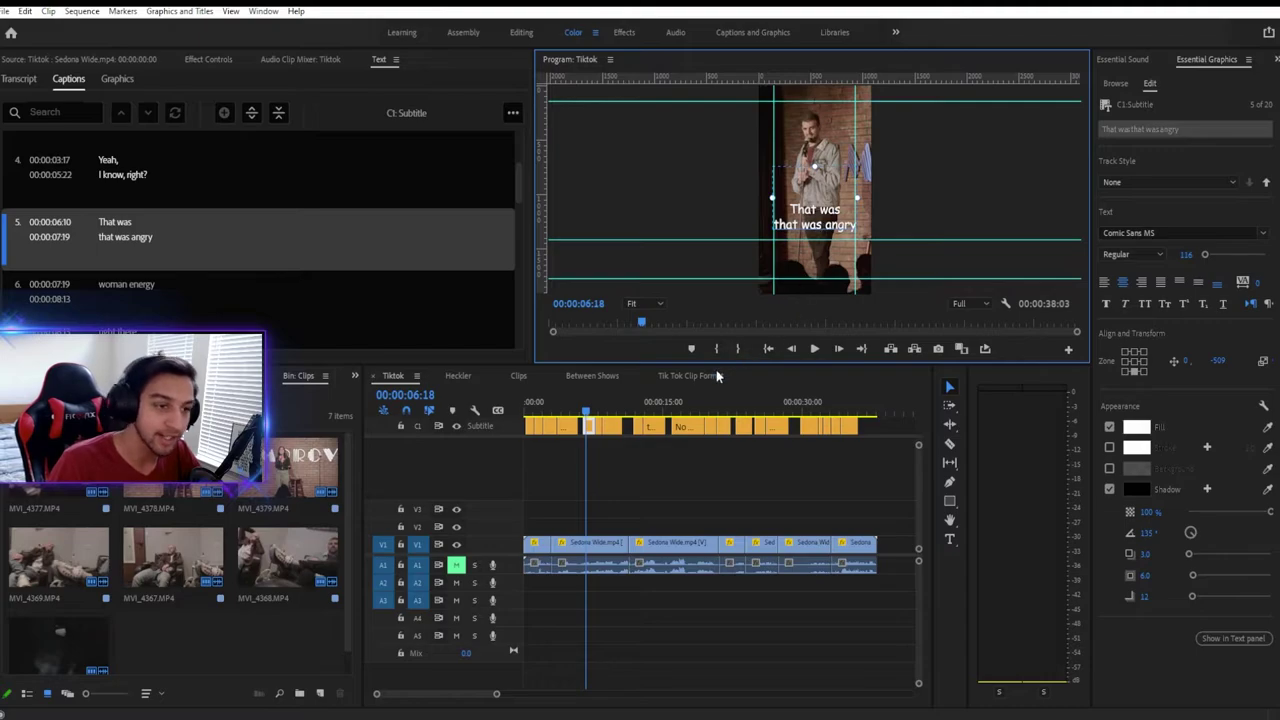
{"action": "key", "text": "ctrl+a"}
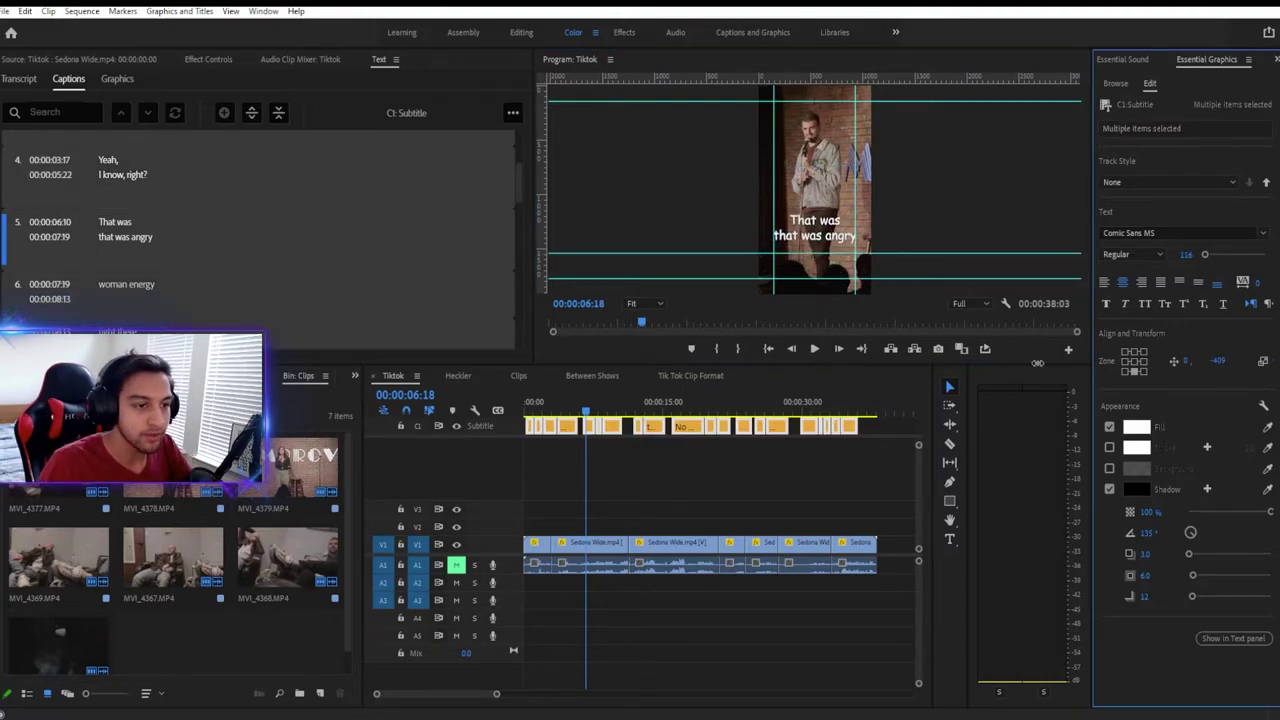
{"action": "left_click_drag", "start_coordinate": [1035, 363], "coordinate": [976, 369]}
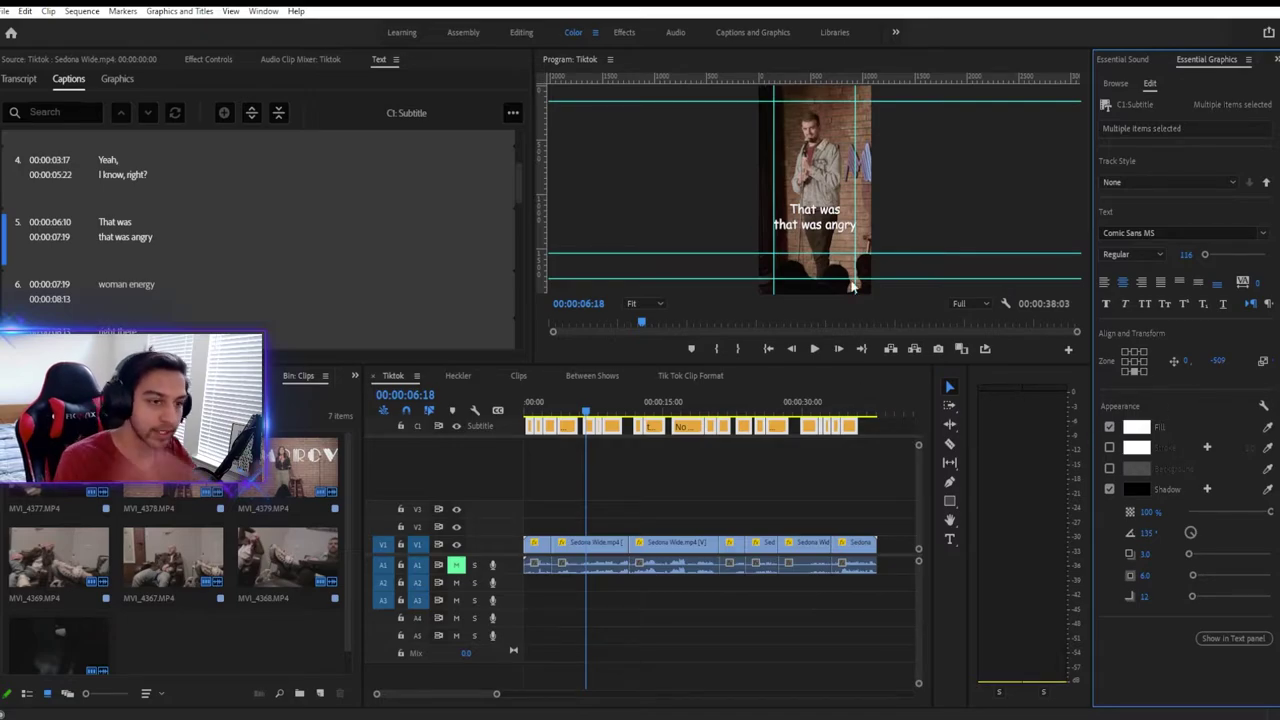
{"action": "left_click_drag", "start_coordinate": [734, 253], "coordinate": [734, 239]}
{"action": "left_click", "coordinate": [652, 477]}
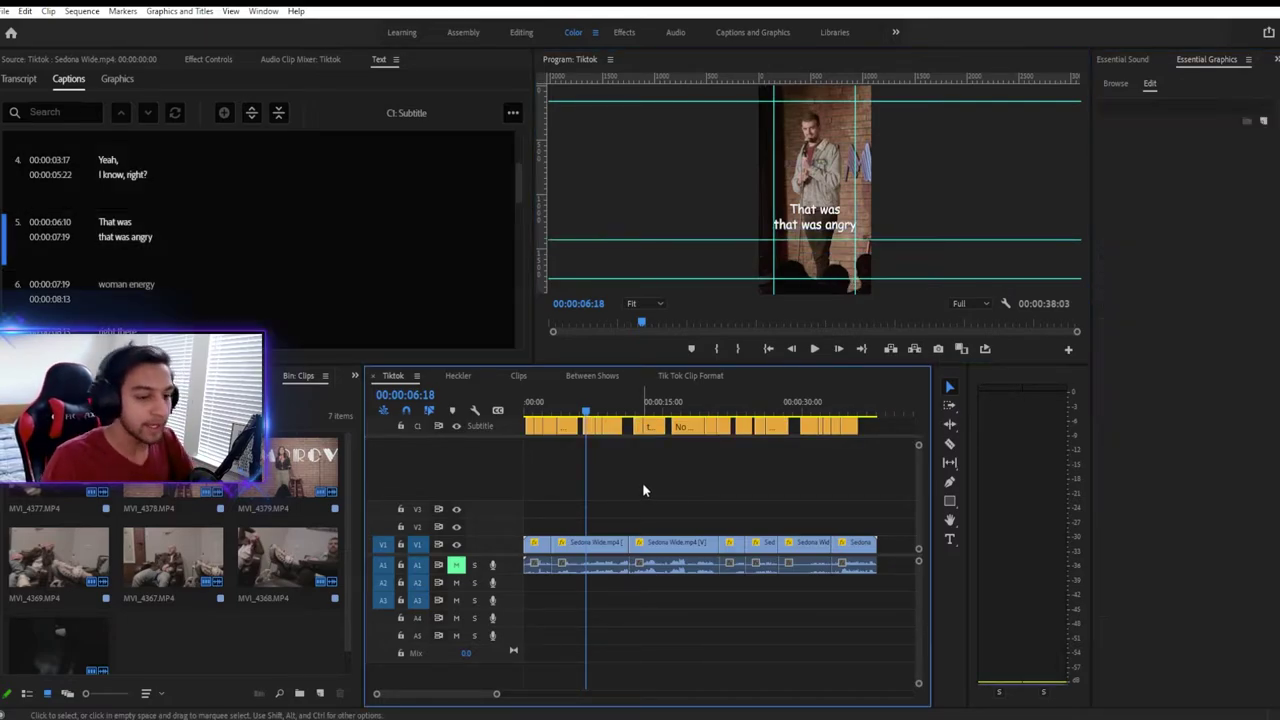
Unmute audio track A1 and play back the captions from the start of the sequence.
{"action": "key", "text": "ctrl+a"}
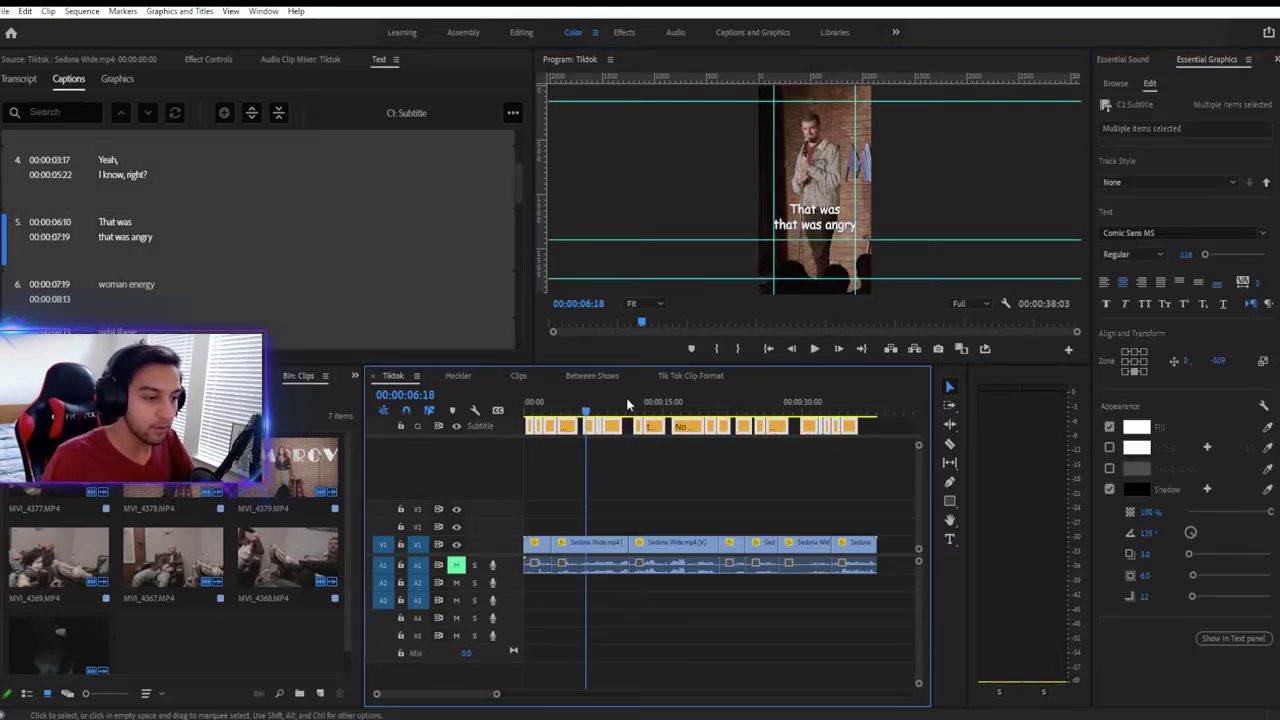
{"action": "left_click_drag", "start_coordinate": [621, 405], "coordinate": [451, 414]}
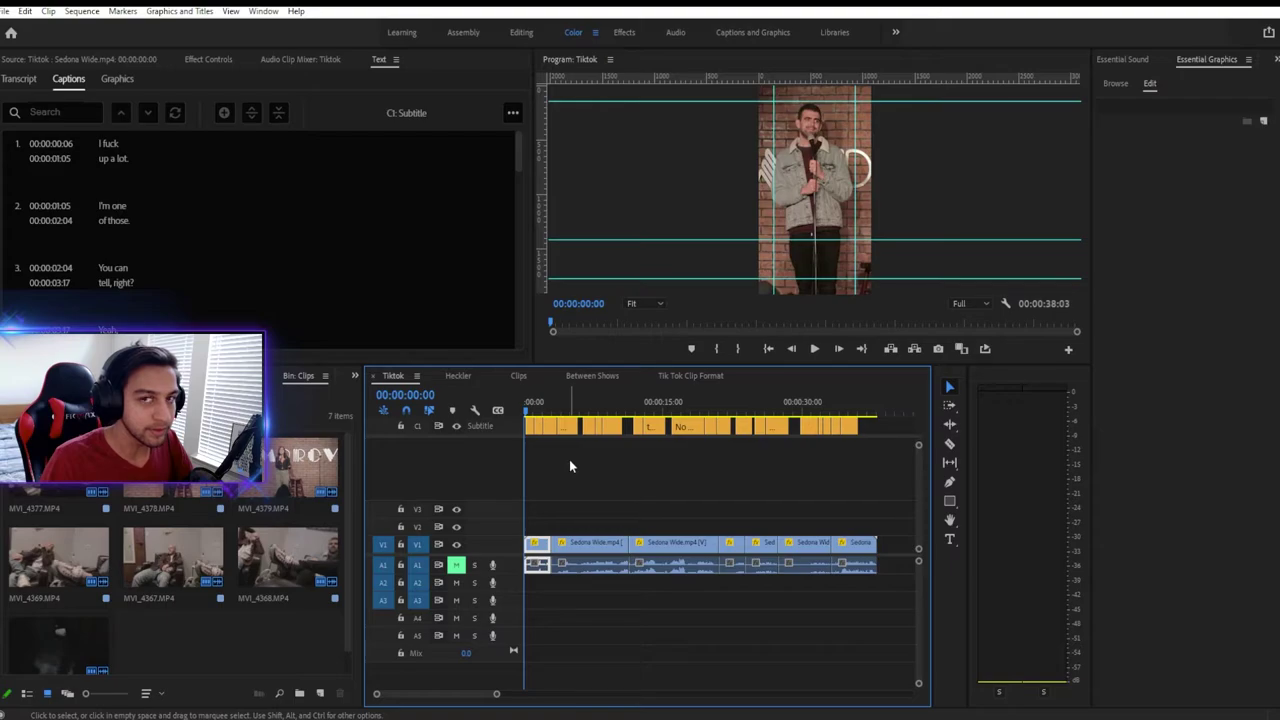
{"action": "scroll", "coordinate": [607, 482], "scroll_direction": "up", "scroll_amount": 3, "text": "alt"}
{"action": "scroll", "coordinate": [602, 486], "scroll_direction": "up", "scroll_amount": 1}
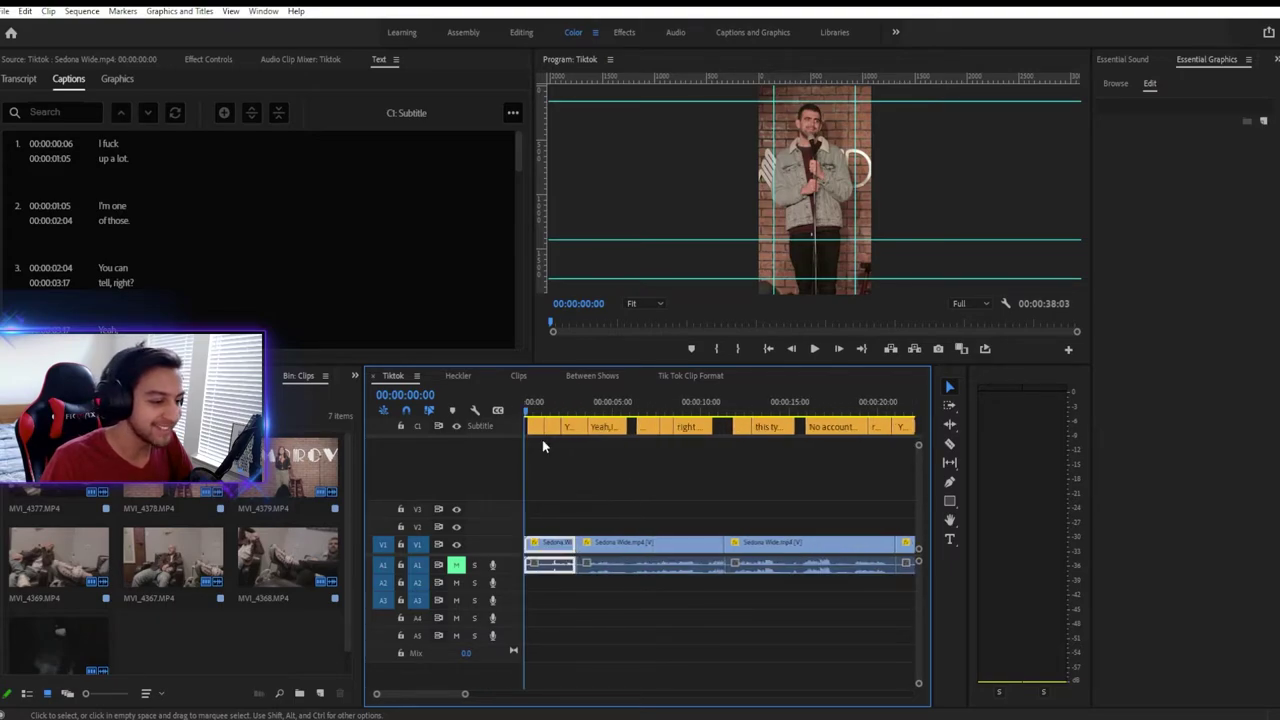
{"action": "left_click", "coordinate": [456, 565]}
{"action": "key", "text": "space"}
{"action": "key", "text": "="}
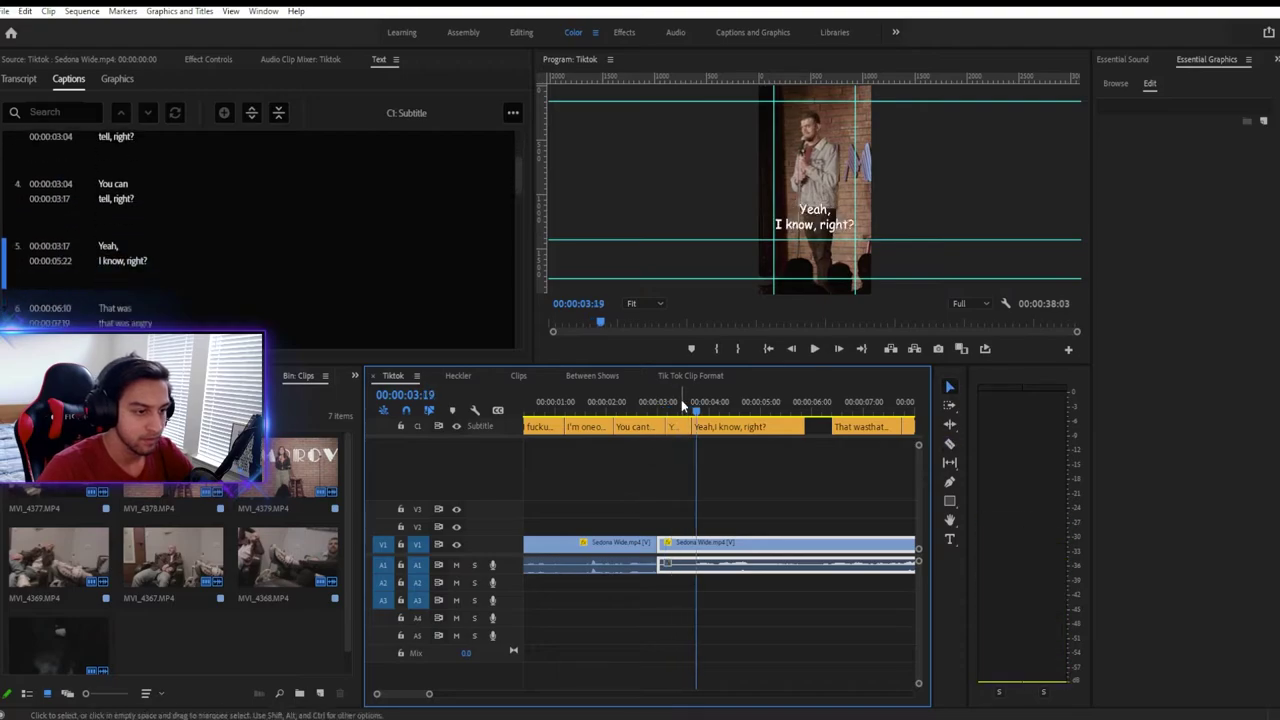
Undo the split of the "You can tell, right?" caption and replay the passage around 00:00:03:00.
{"action": "left_click_drag", "start_coordinate": [683, 406], "coordinate": [663, 411]}
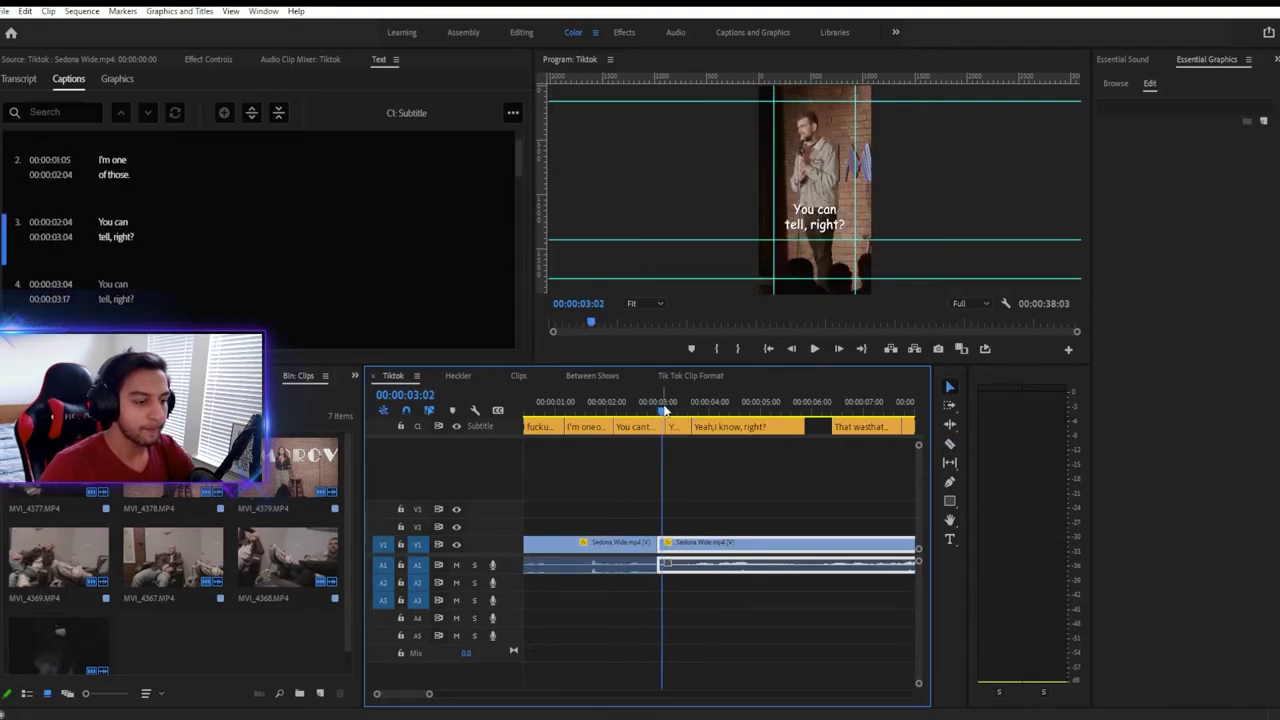
{"action": "key", "text": "ctrl+z"}
{"action": "key", "text": "Left"}
{"action": "key", "text": "Left"}
{"action": "key", "text": "Left"}
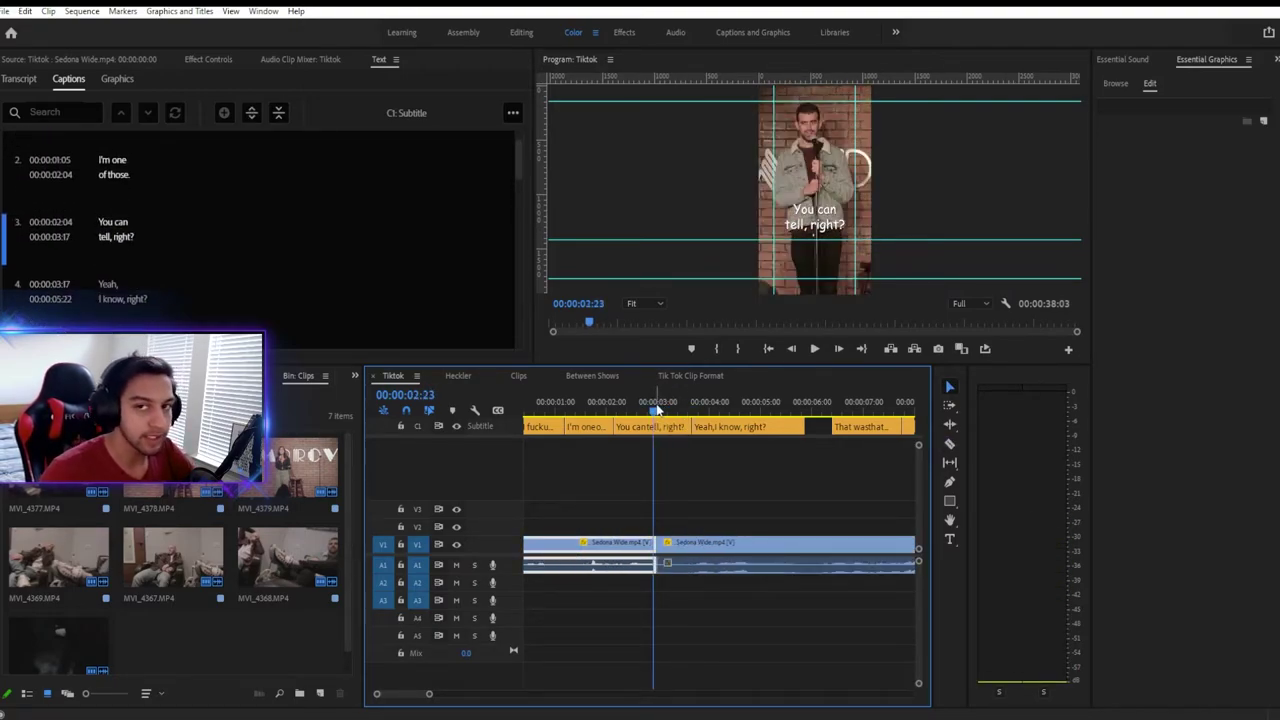
{"action": "key", "text": "space"}
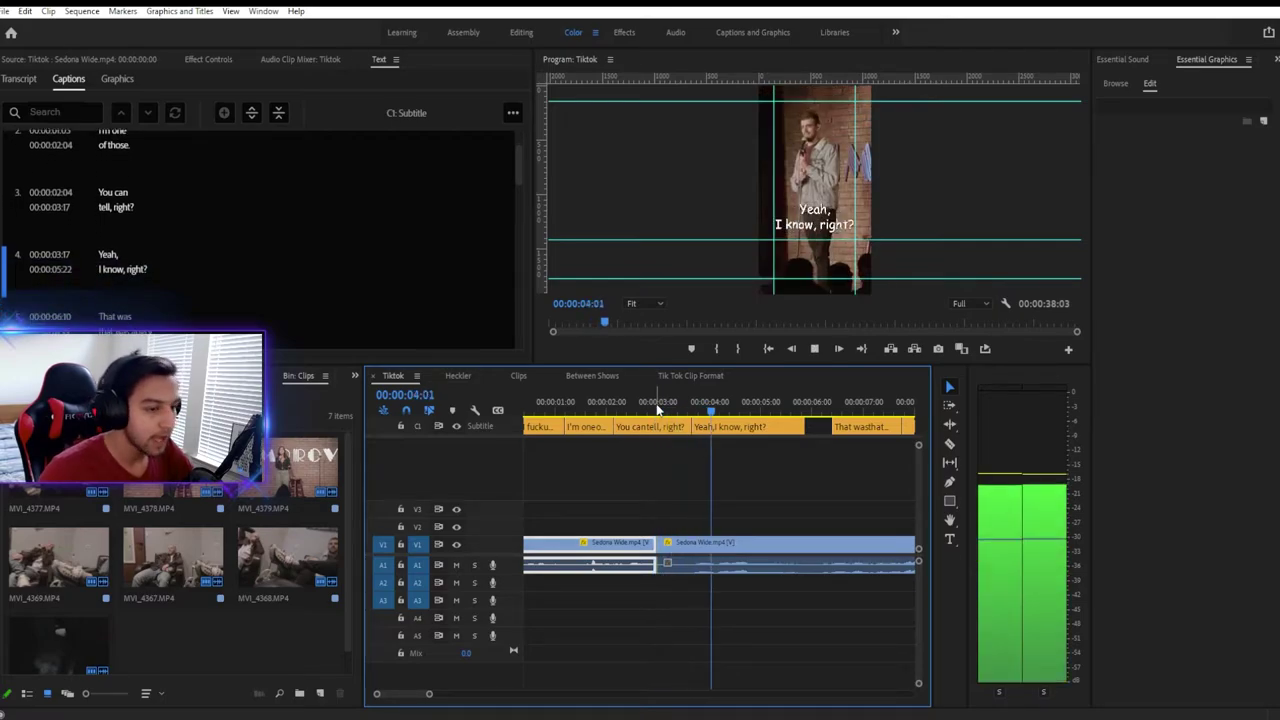
{"action": "left_click", "coordinate": [654, 409]}
{"action": "key", "text": "space"}
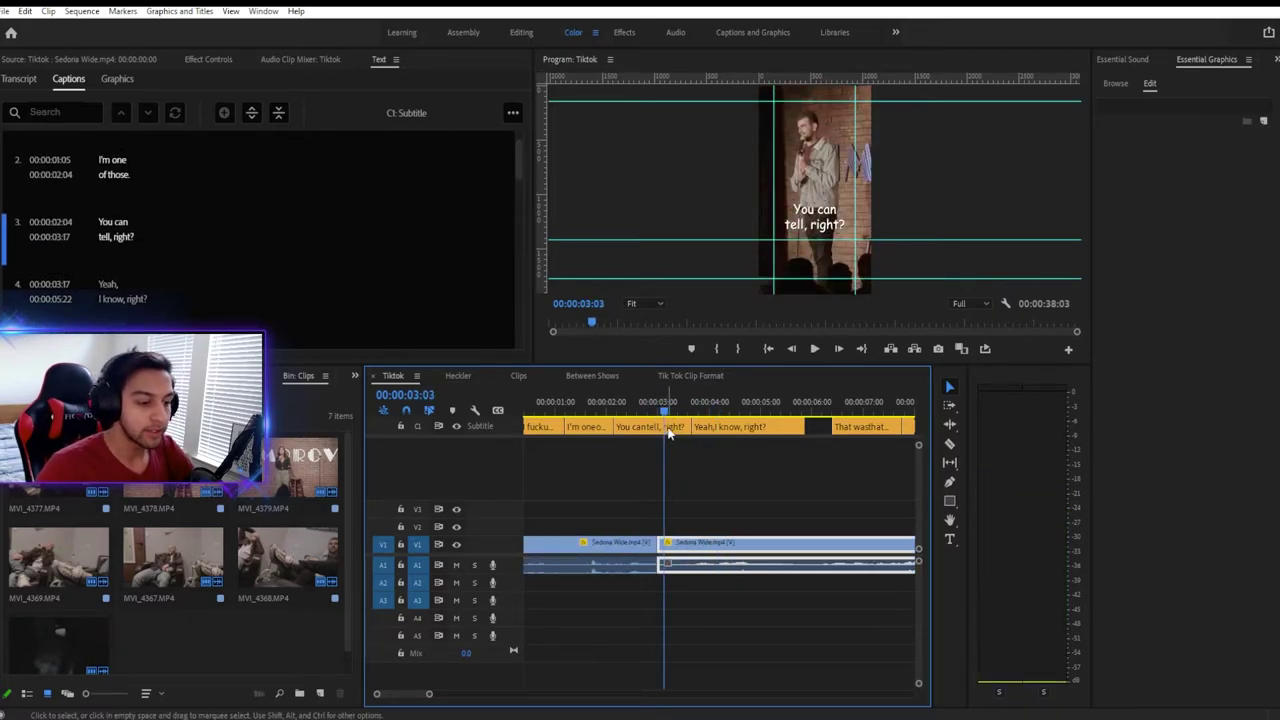
Try to split the "You can tell, right?" caption at 00:00:03:03 with the Razor tool.
{"action": "left_click", "coordinate": [670, 428]}
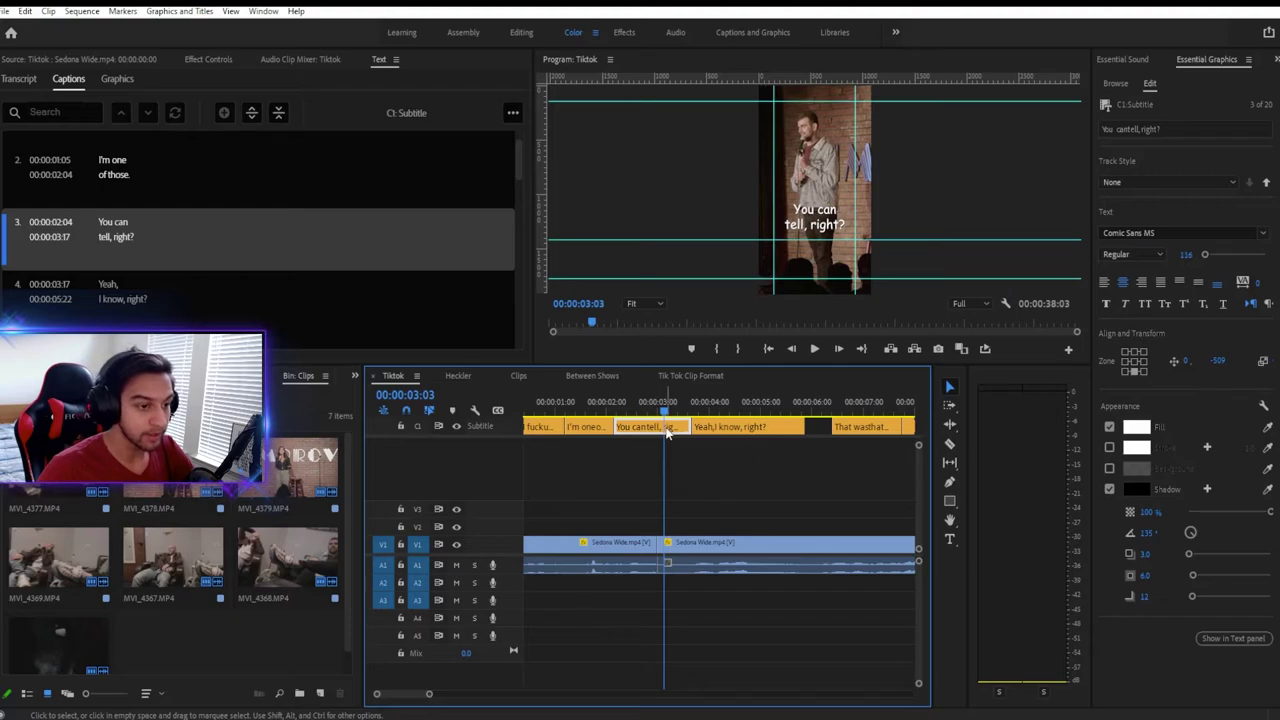
{"action": "key", "text": "c"}
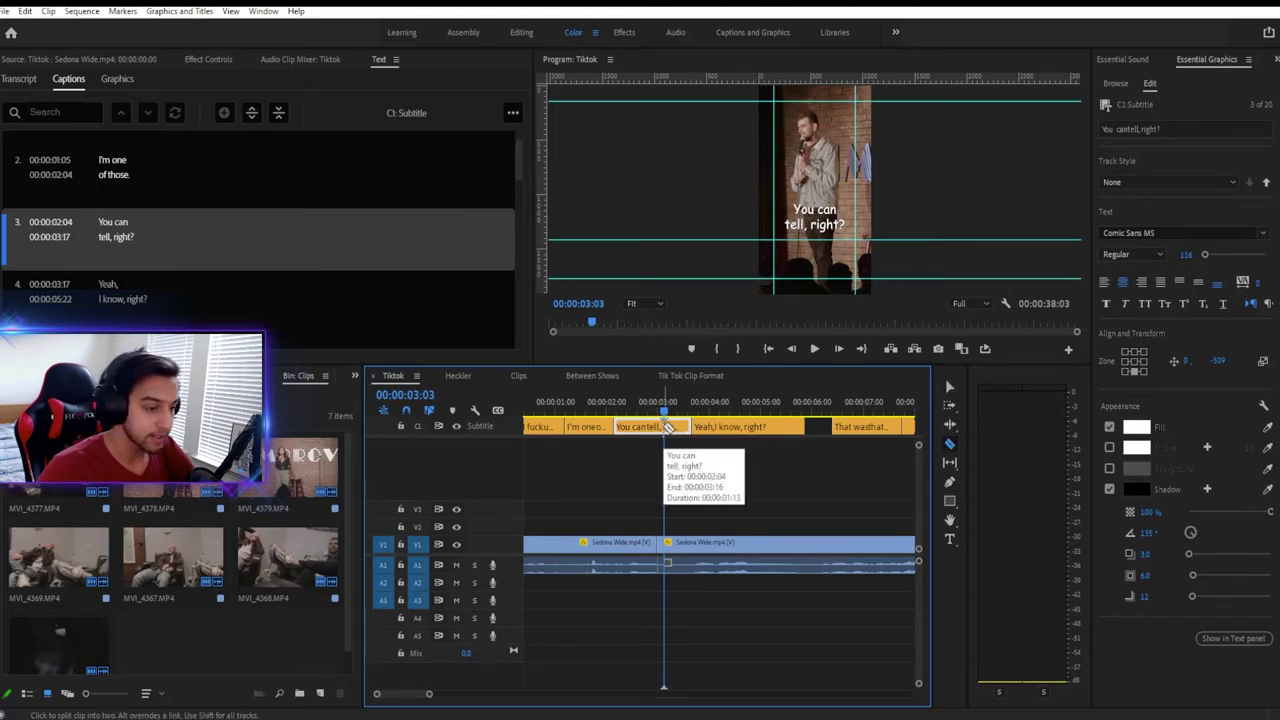
{"action": "left_click", "coordinate": [665, 427]}
{"action": "key", "text": "v"}
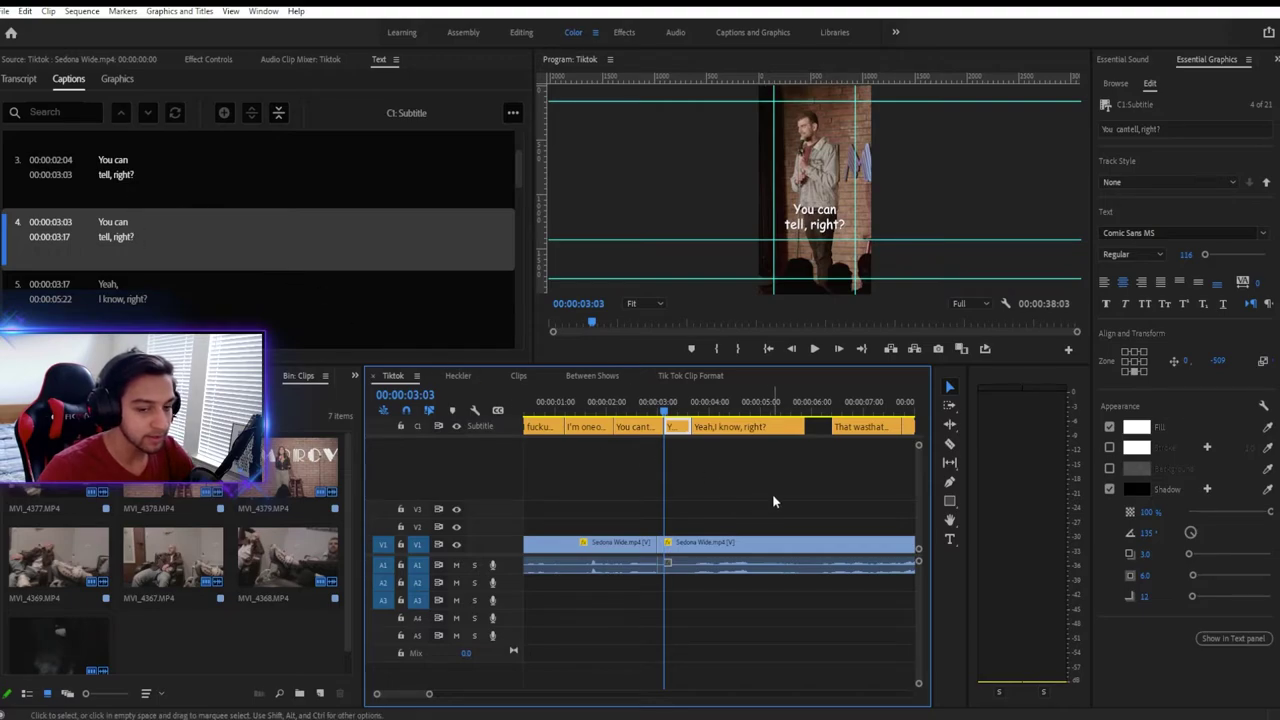
{"action": "key", "text": "ctrl+z"}
Split the "You can tell, right?" caption with the Split caption command and shift the dividing point to 00:00:03:03.
{"action": "left_click", "coordinate": [666, 434]}
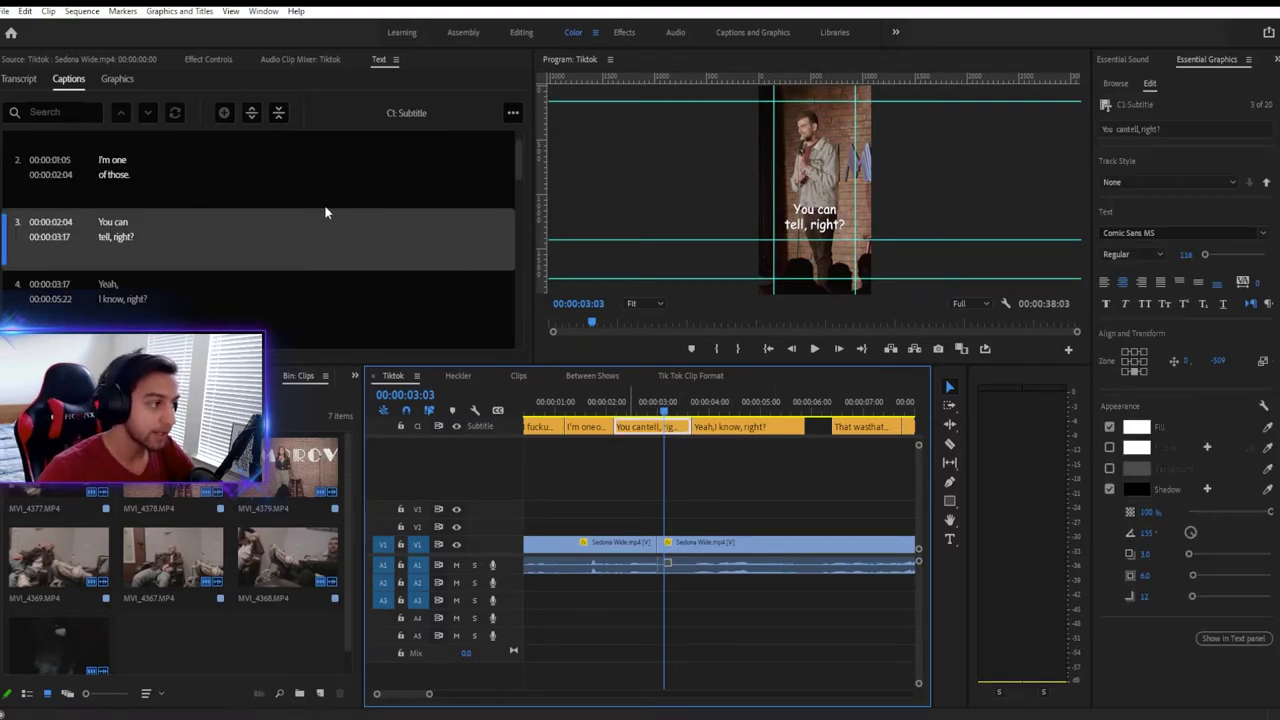
{"action": "left_click", "coordinate": [249, 113]}
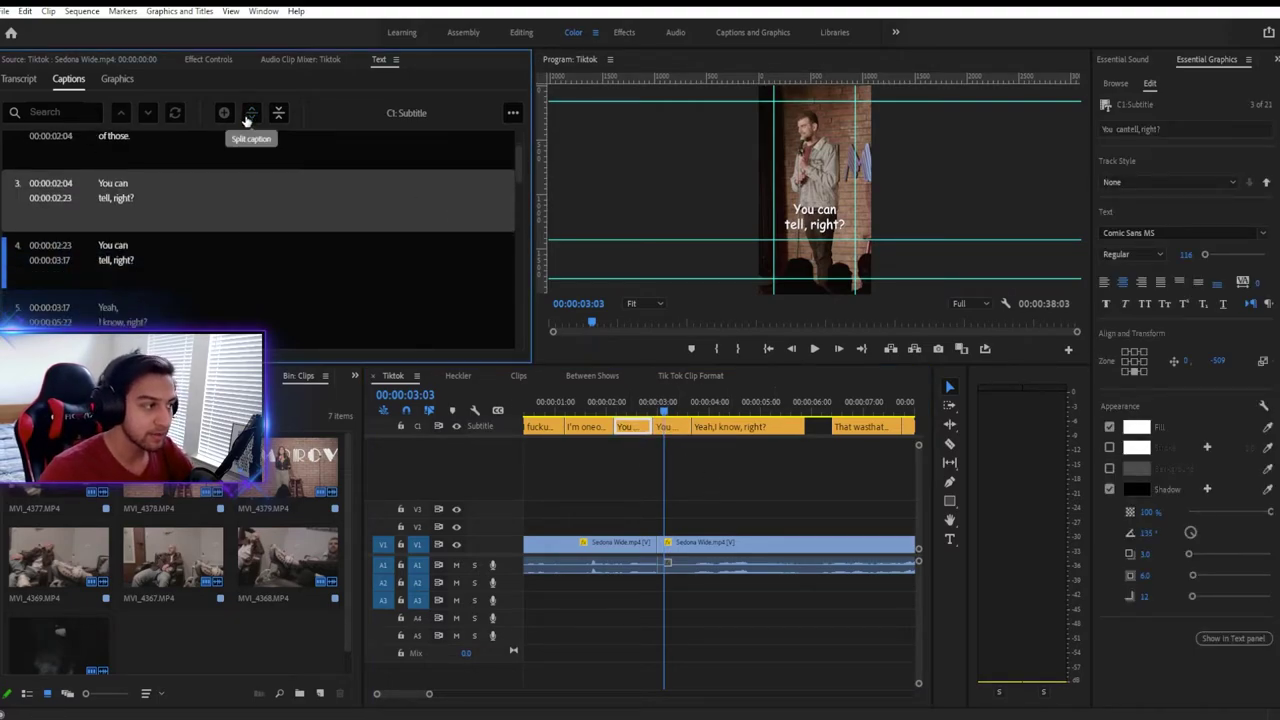
{"action": "left_click", "coordinate": [183, 236]}
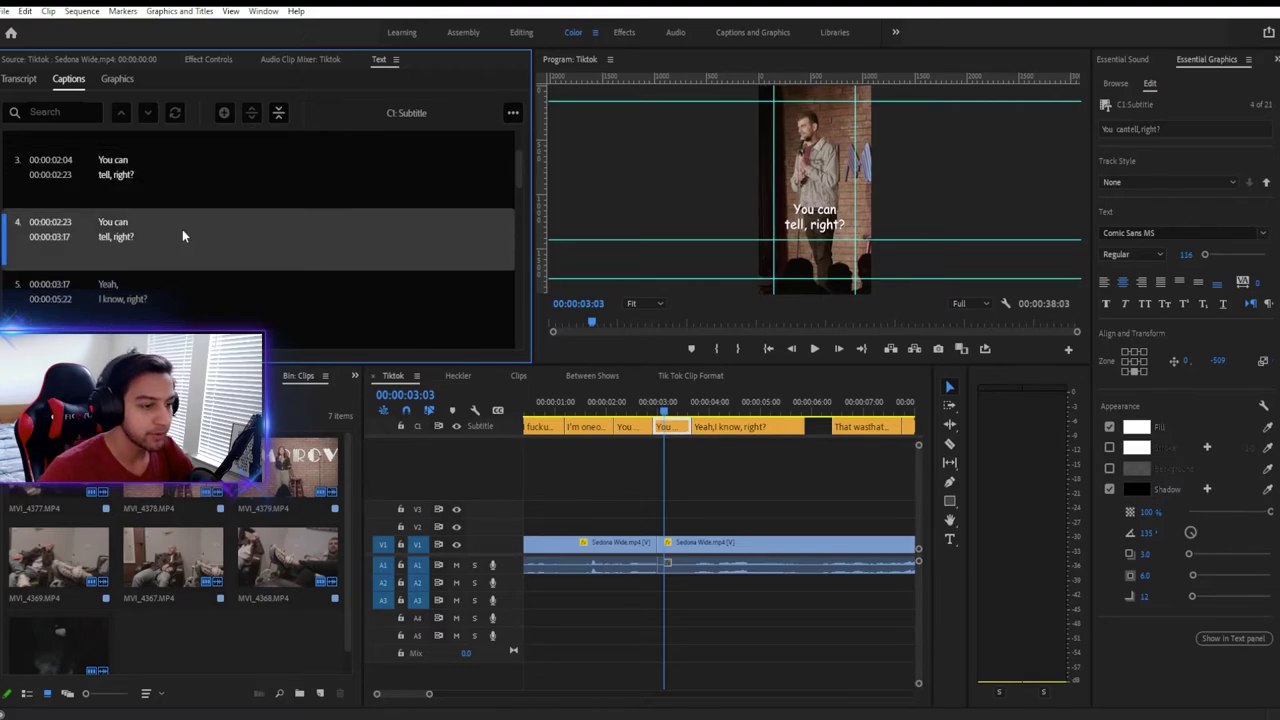
{"action": "left_click_drag", "start_coordinate": [656, 430], "coordinate": [664, 427]}
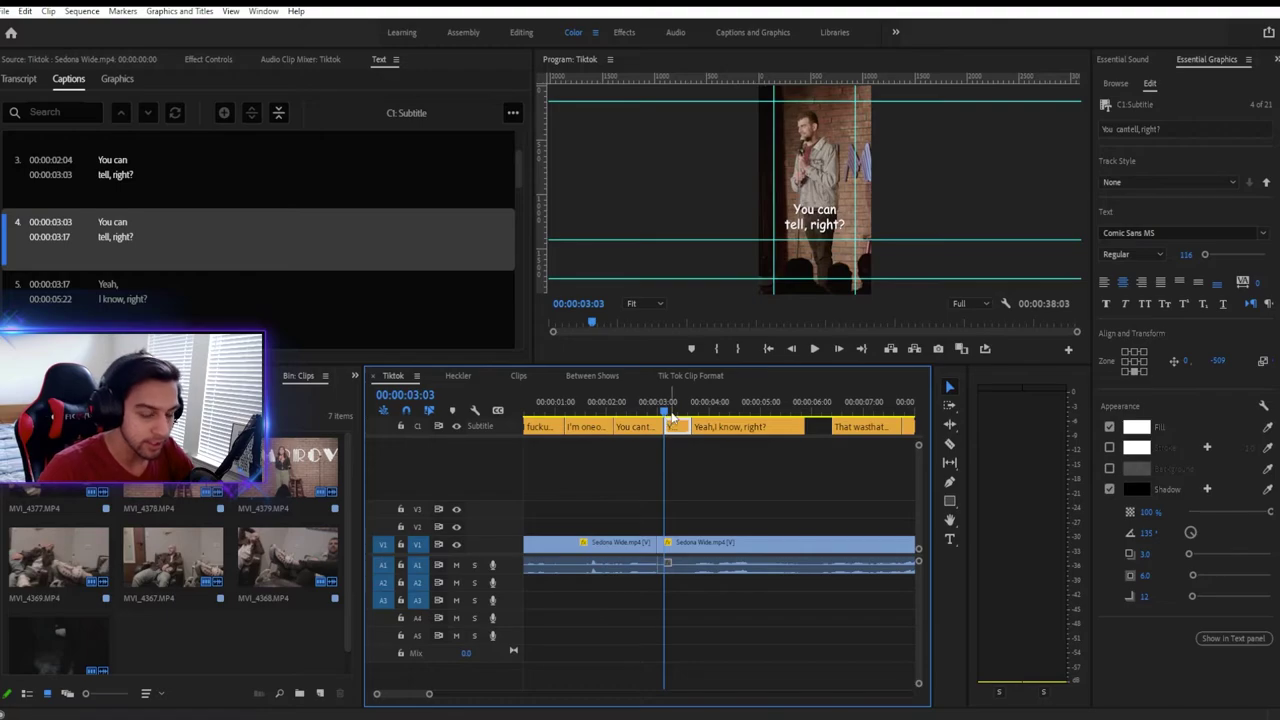
Replace the text of the caption starting at 00:00:03:03 with "YEAH" and set its fill color to FF6767.
{"action": "double_click", "coordinate": [227, 210]}
{"action": "left_click", "coordinate": [122, 229]}
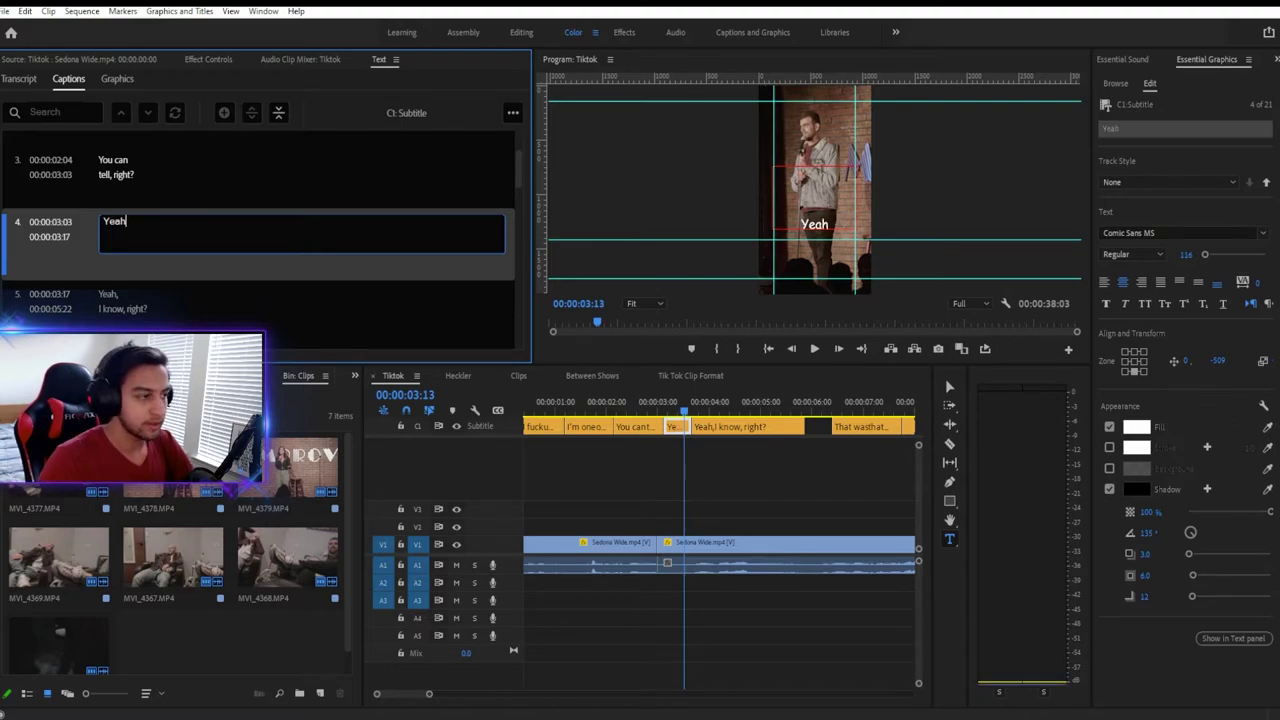
{"action": "type", "text": "YEAH"}
{"action": "left_click", "coordinate": [1136, 427]}
{"action": "left_click", "coordinate": [593, 458]}
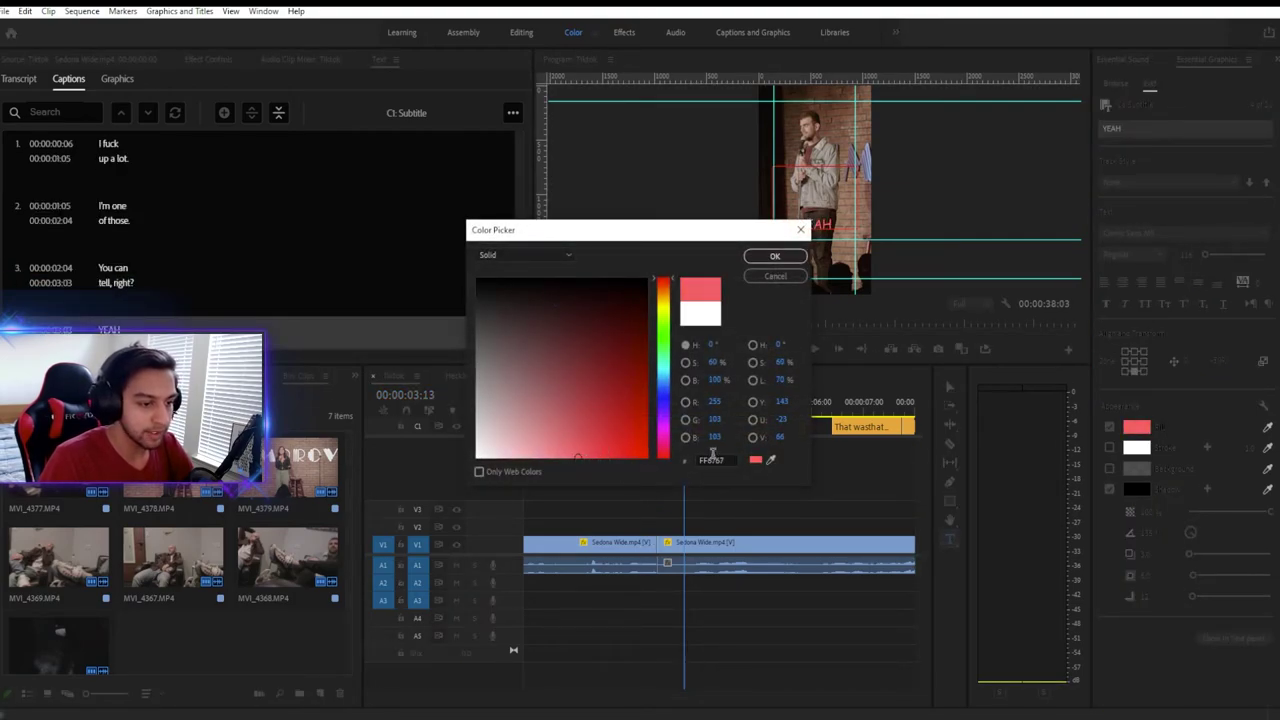
{"action": "left_click", "coordinate": [775, 258]}
{"action": "left_click", "coordinate": [745, 462]}
Play on to 00:00:17:11 and join the two lines of the "No accountability. Are you in a" caption into one.
{"action": "left_click", "coordinate": [622, 404]}
{"action": "key", "text": "space"}
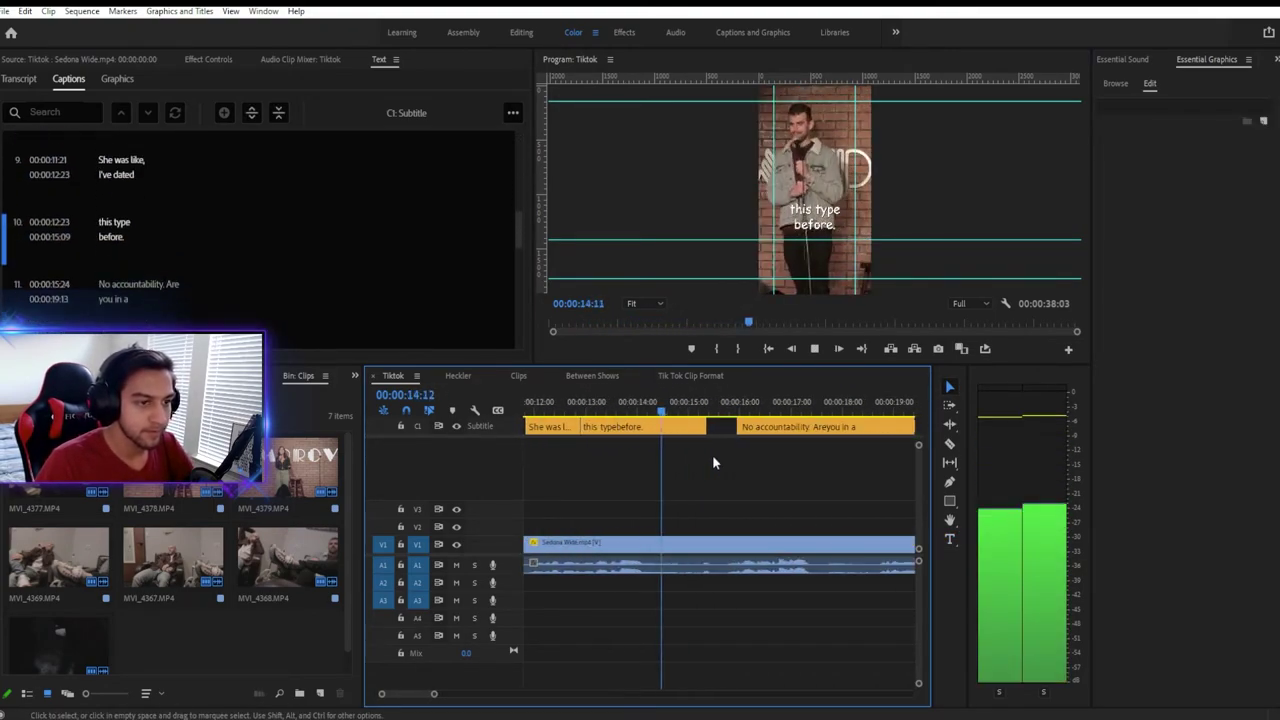
{"action": "key", "text": "k"}
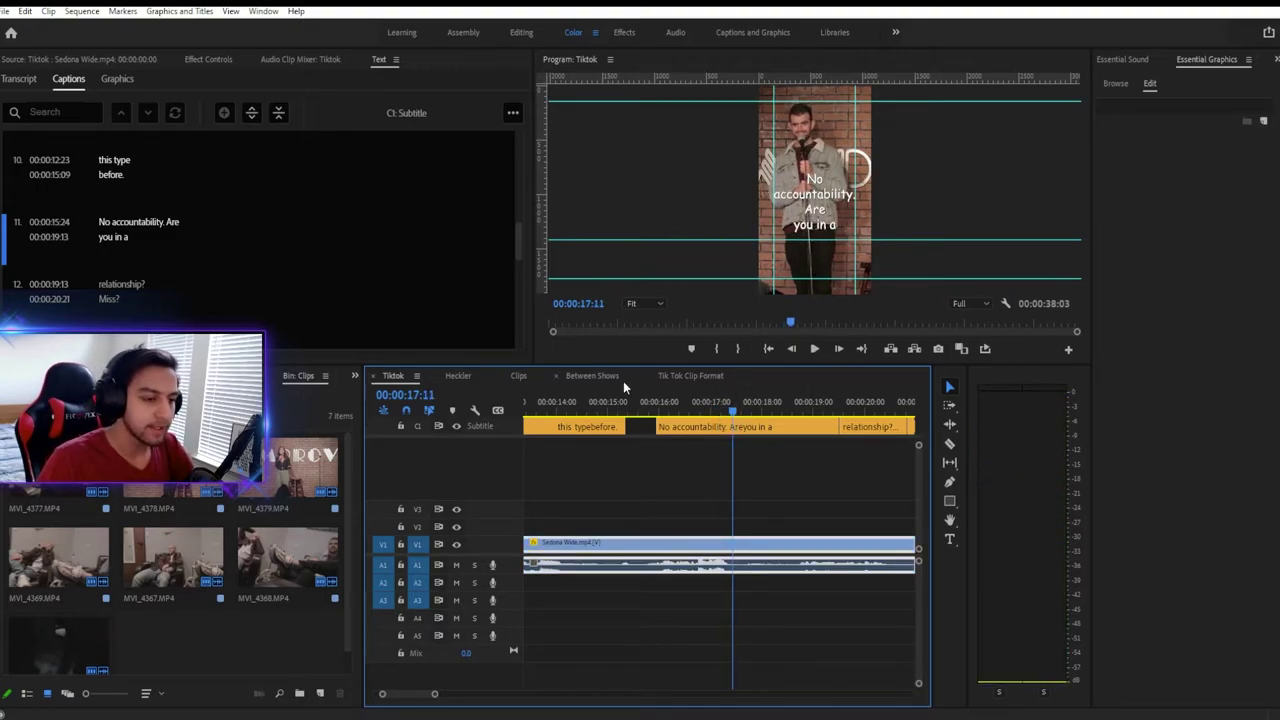
{"action": "left_click", "coordinate": [700, 427]}
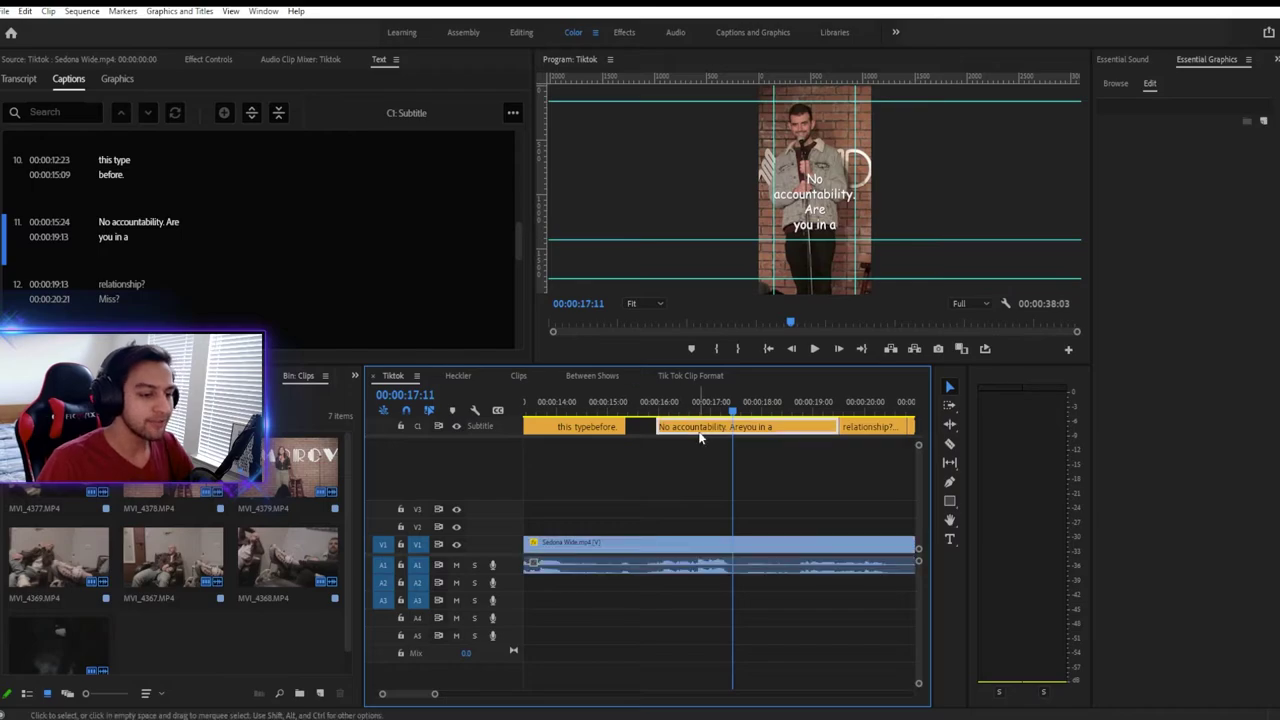
{"action": "double_click", "coordinate": [183, 222]}
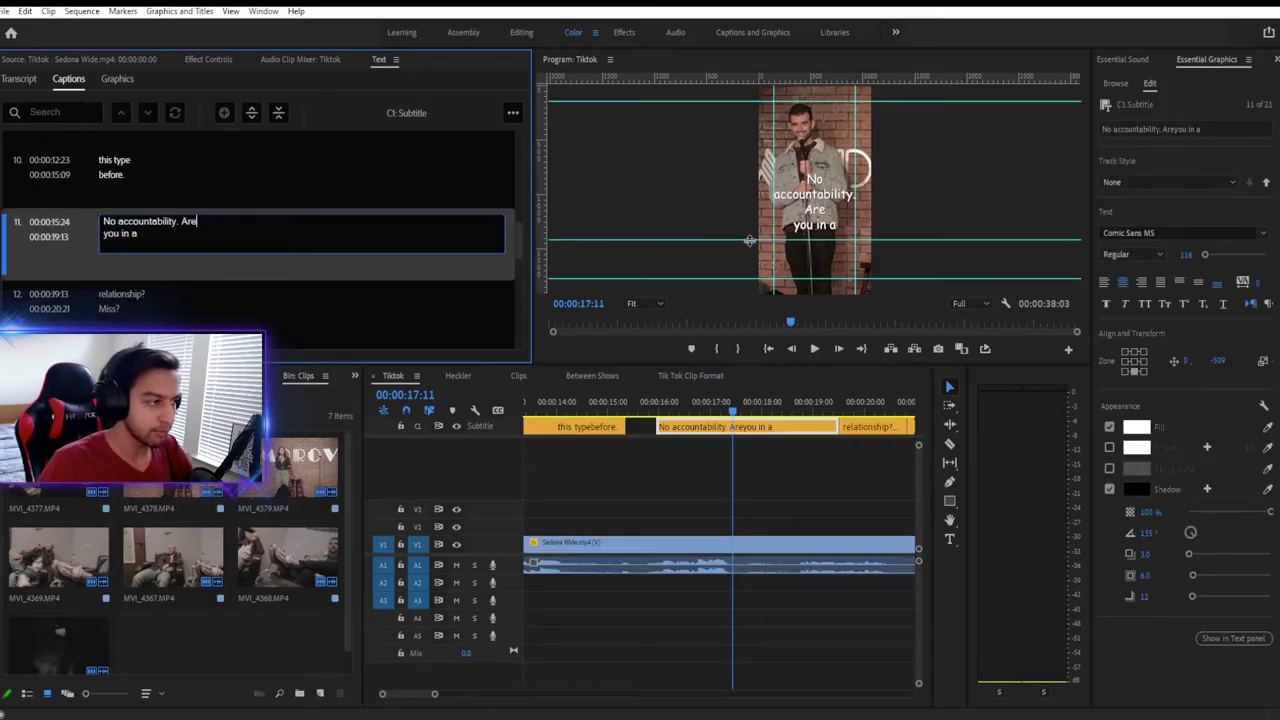
{"action": "key", "text": "BackSpace"}
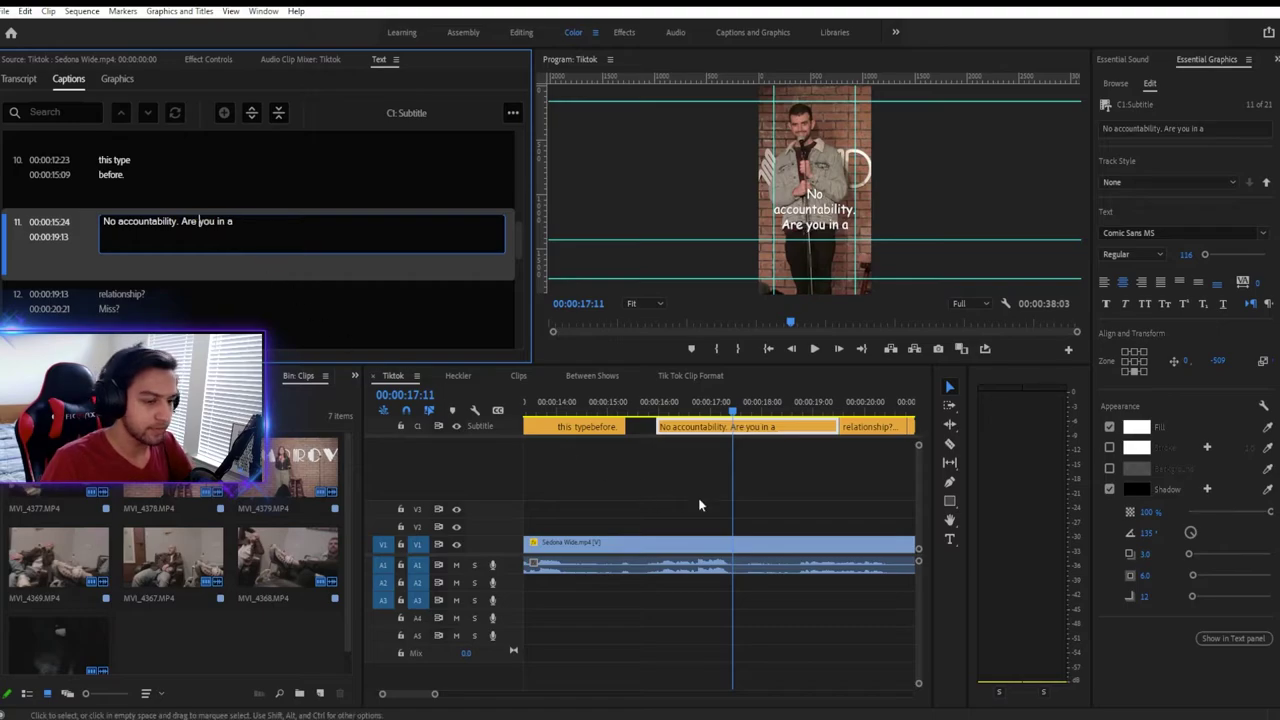
{"action": "left_click", "coordinate": [755, 501]}
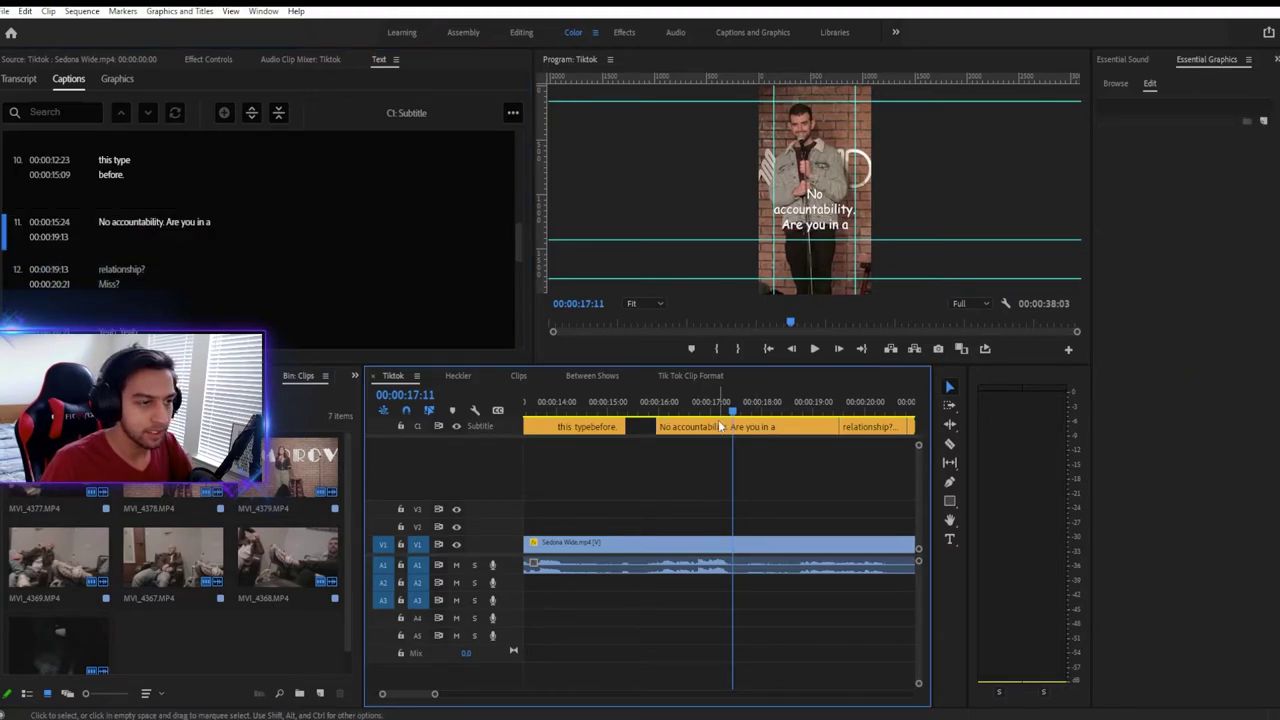
Replay the "No accountability. Are you in a" caption and examine where its second sentence starts.
{"action": "left_click", "coordinate": [86, 224]}
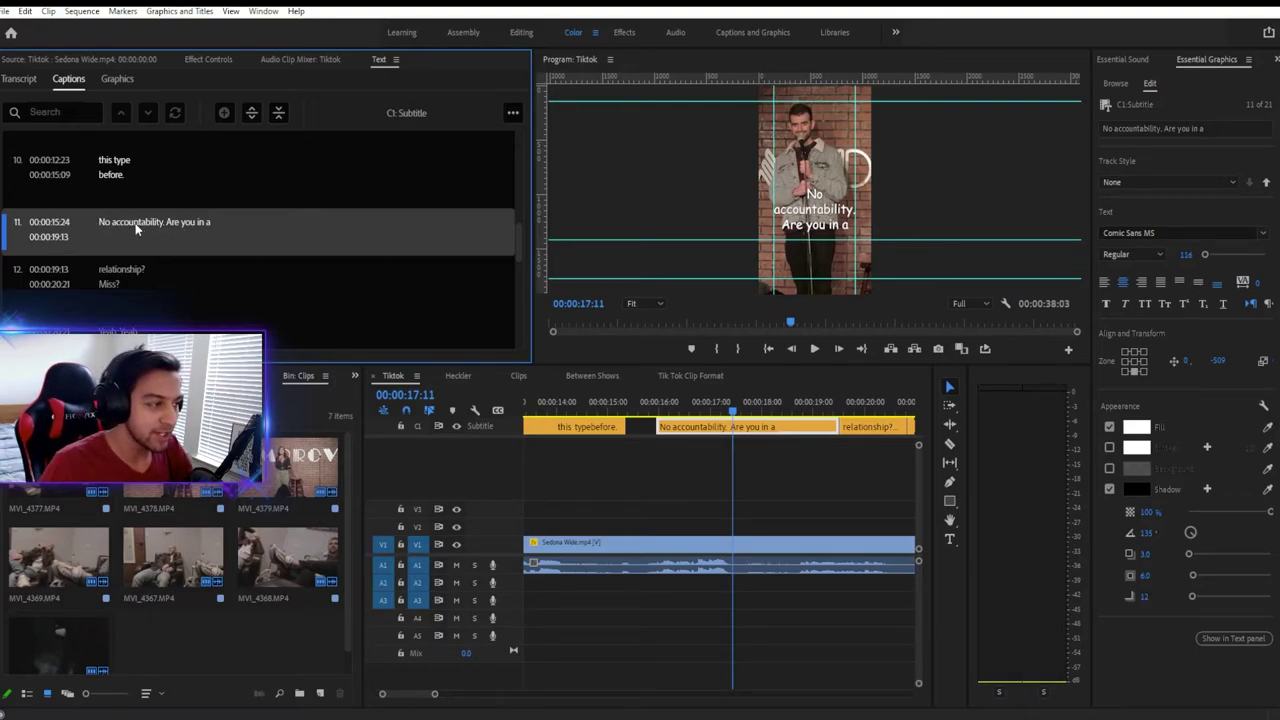
{"action": "left_click", "coordinate": [651, 401]}
{"action": "key", "text": "space"}
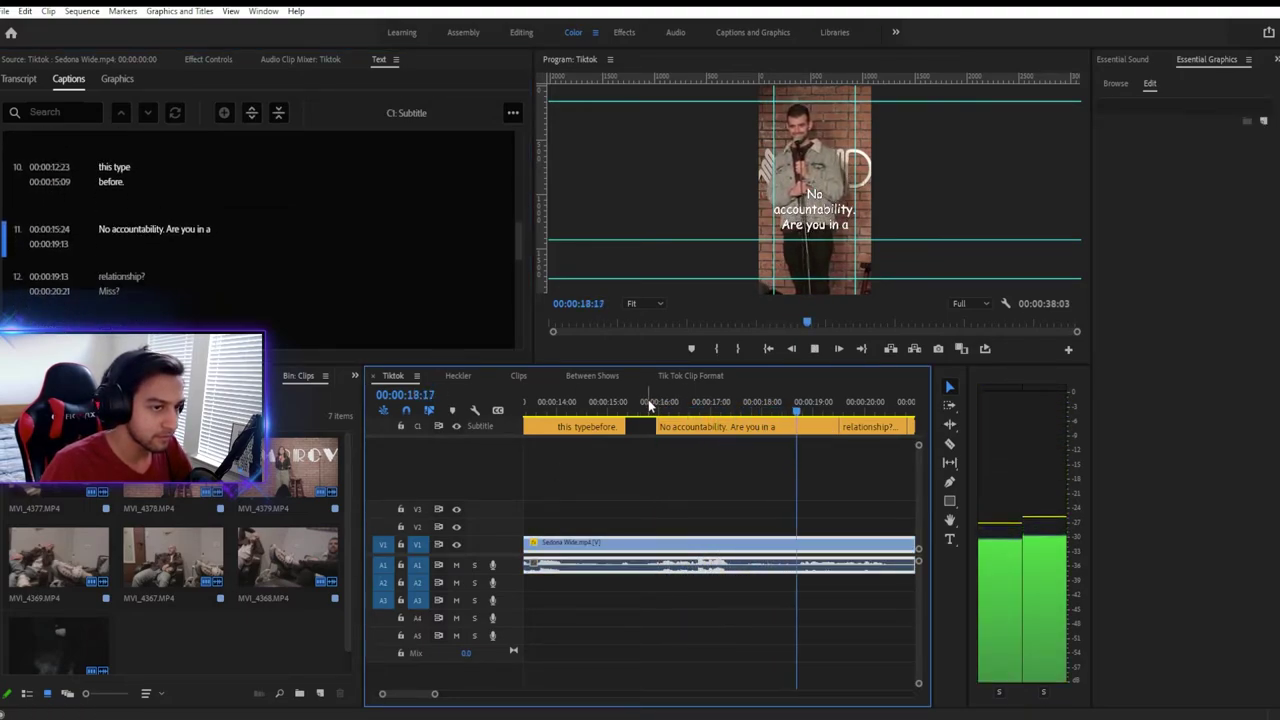
{"action": "key", "text": "space"}
{"action": "left_click", "coordinate": [671, 403]}
{"action": "left_click_drag", "start_coordinate": [671, 410], "coordinate": [756, 412]}
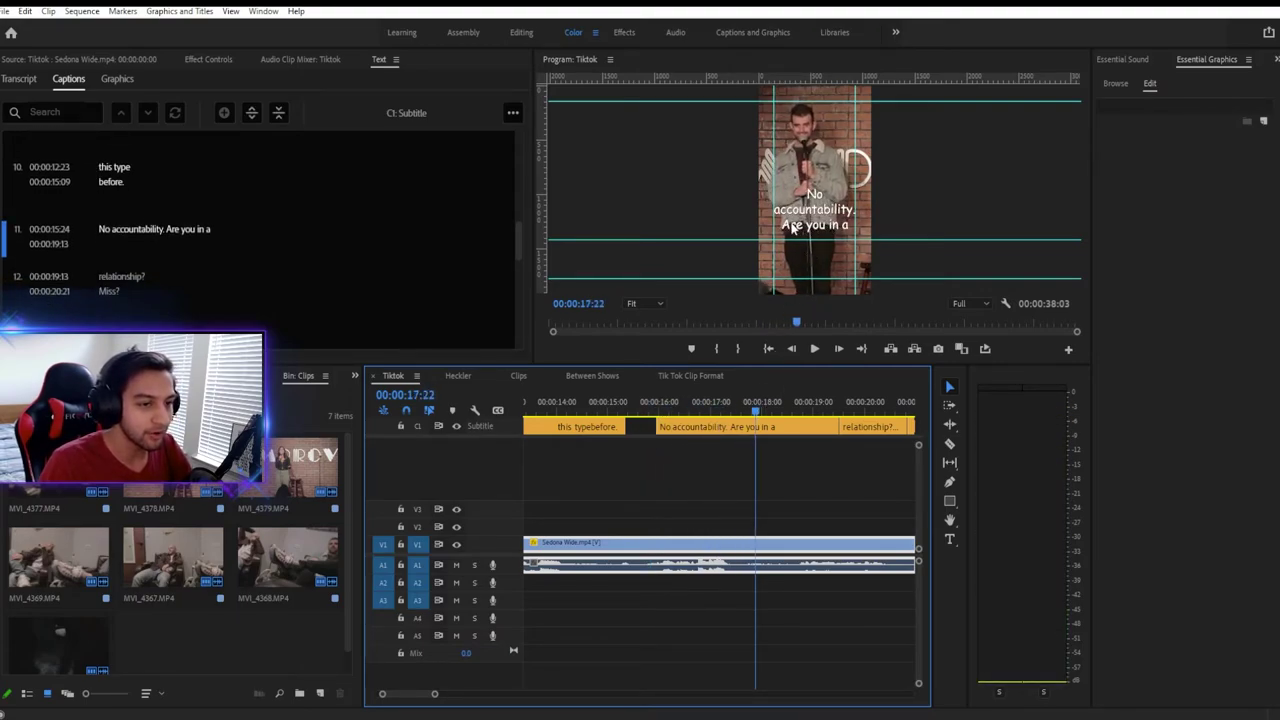
Insert "Are you in a" before "relationship?" in the caption starting at 00:00:19:13.
{"action": "double_click", "coordinate": [206, 231]}
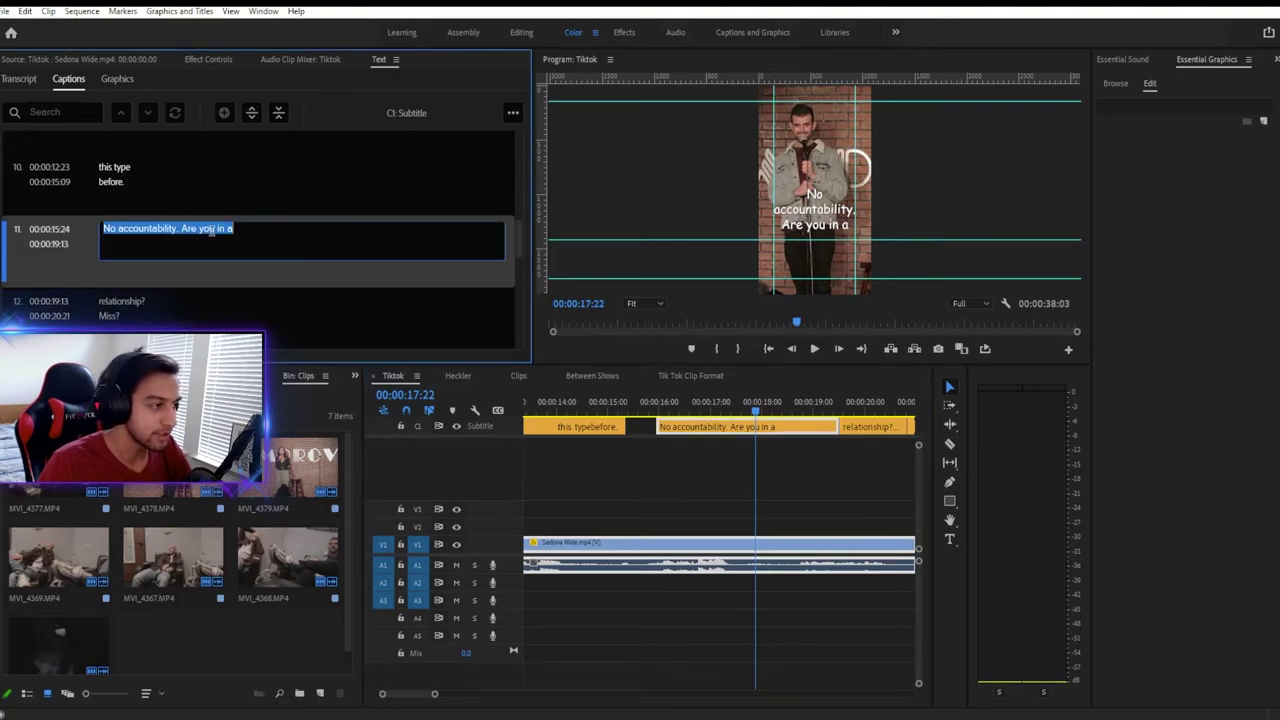
{"action": "left_click_drag", "start_coordinate": [235, 228], "coordinate": [210, 228]}
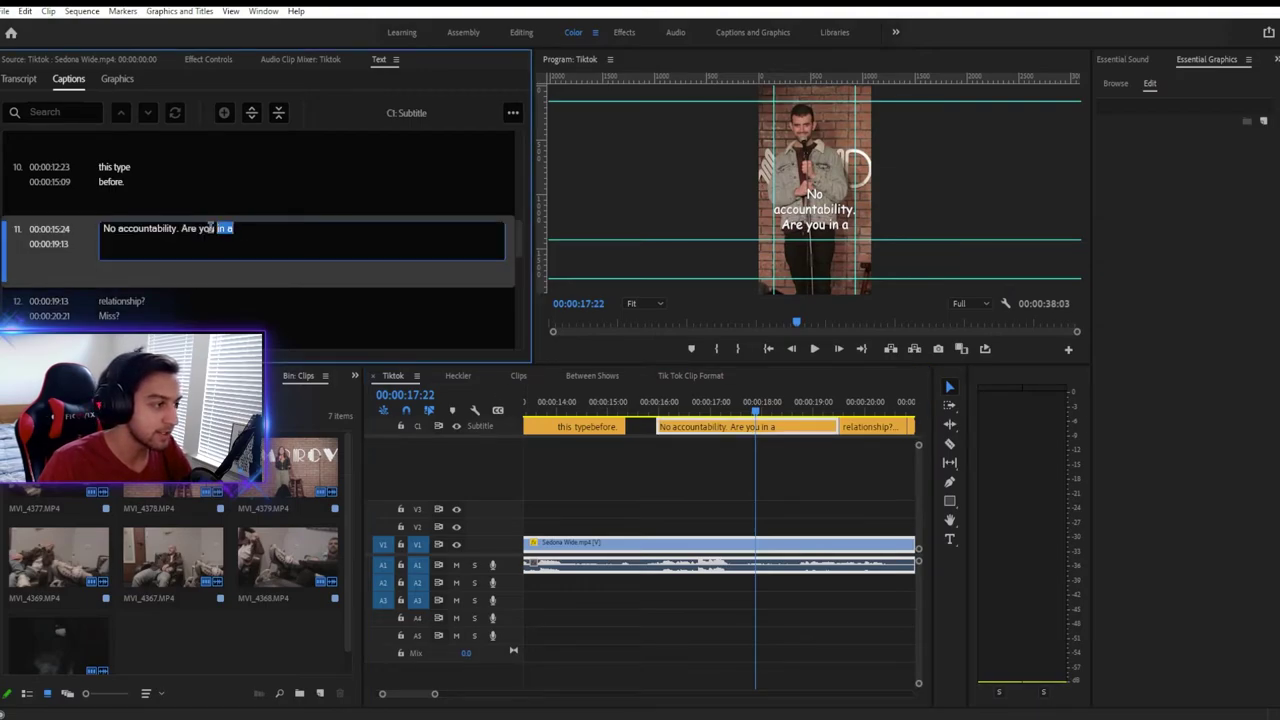
{"action": "double_click", "coordinate": [117, 302]}
{"action": "left_click", "coordinate": [101, 276]}
{"action": "type", "text": "Are you in a"}
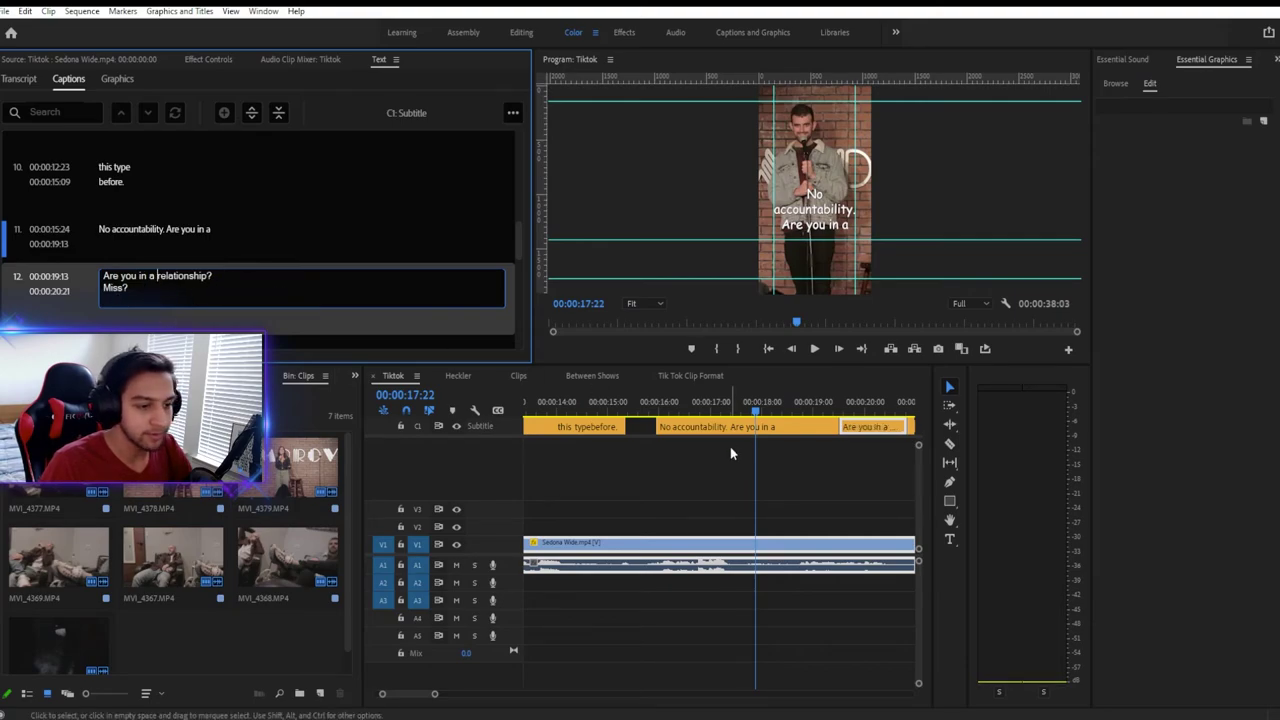
Split the "No accountability. Are you in a" caption at 00:00:17:17 and delete its second part.
{"action": "left_click", "coordinate": [732, 452]}
{"action": "left_click", "coordinate": [655, 403]}
{"action": "key", "text": "space"}
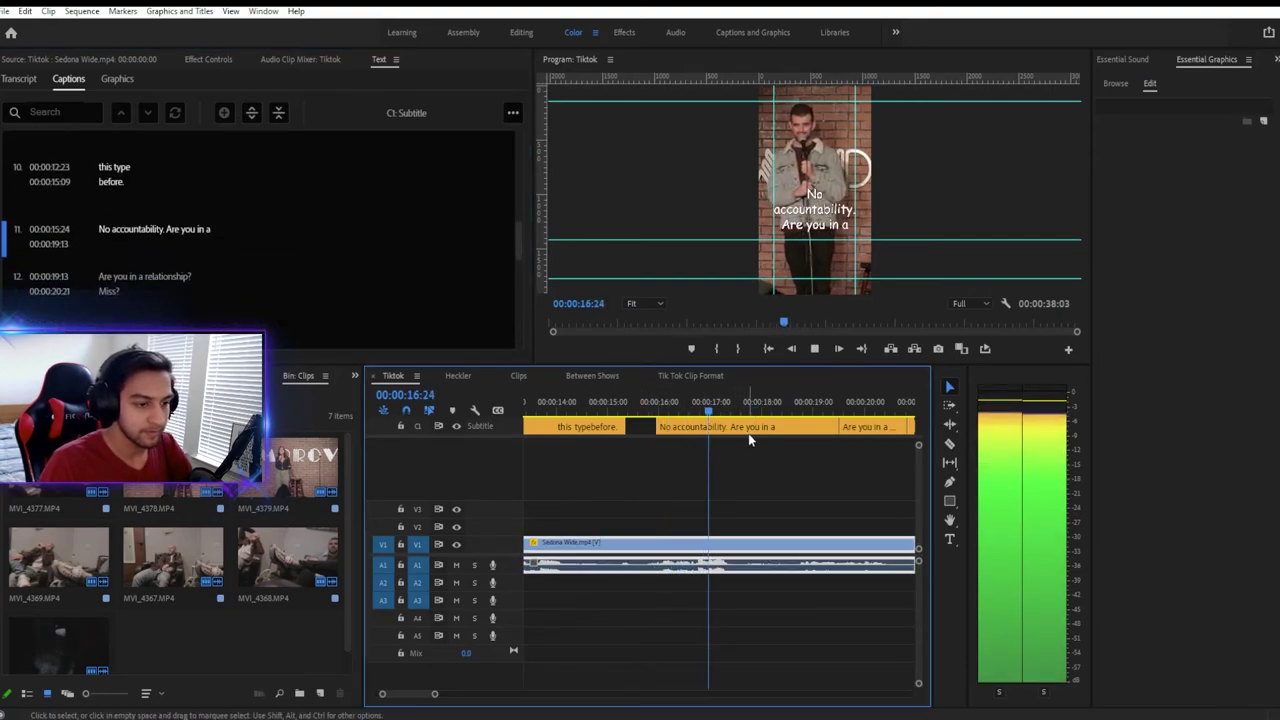
{"action": "key", "text": "space"}
{"action": "key", "text": "c"}
{"action": "left_click", "coordinate": [745, 429]}
{"action": "key", "text": "v"}
{"action": "left_click", "coordinate": [786, 432]}
{"action": "key", "text": "Delete"}
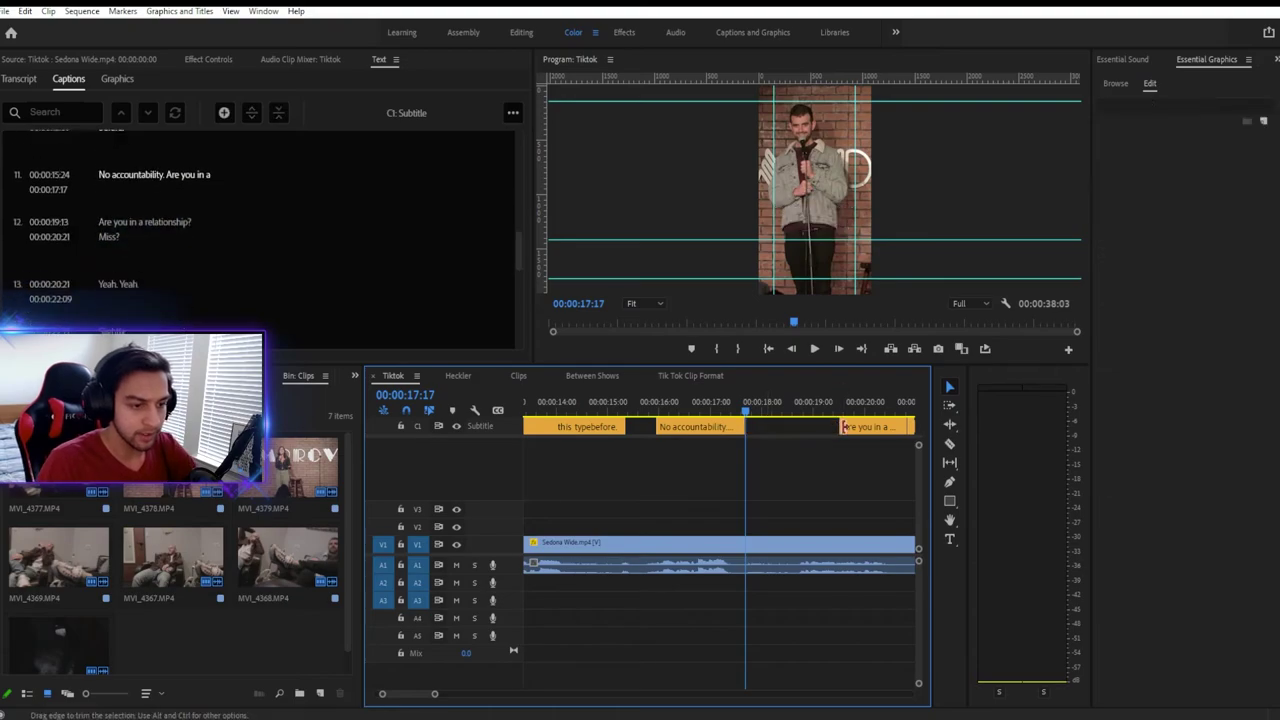
Extend the "Are you in a relationship?" caption's start back to 00:00:18:13 and replay the passage.
{"action": "left_click_drag", "start_coordinate": [842, 427], "coordinate": [788, 436]}
{"action": "left_click", "coordinate": [721, 405]}
{"action": "key", "text": "space"}
{"action": "key", "text": "space"}
{"action": "key", "text": "space"}
{"action": "key", "text": "space"}
Extend the "No accountability. Are you in a" caption's end to 00:00:18:04 and replay the transition.
{"action": "left_click_drag", "start_coordinate": [744, 429], "coordinate": [769, 429]}
{"action": "key", "text": "space"}
{"action": "left_click", "coordinate": [734, 405]}
{"action": "key", "text": "space"}
{"action": "left_click", "coordinate": [778, 500]}
{"action": "scroll", "coordinate": [750, 495], "scroll_direction": "down", "scroll_amount": 1}
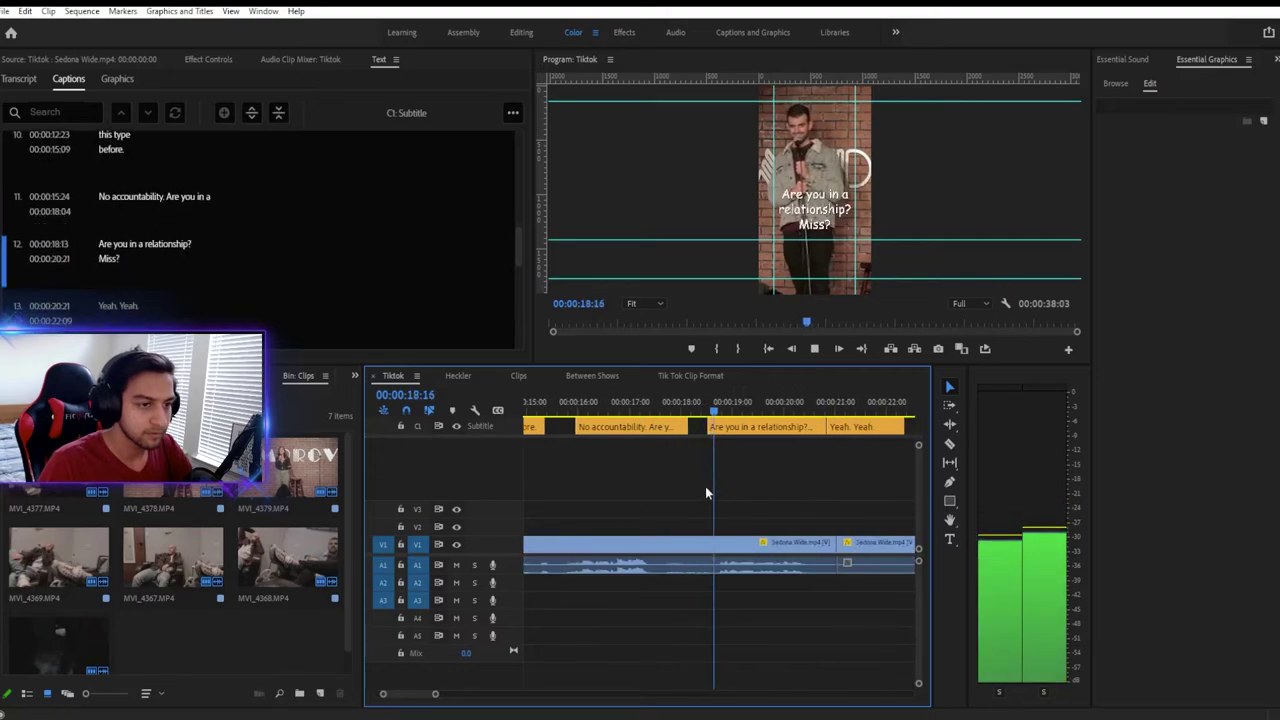
Shorten the text of the "No accountability. Are you in a" caption to "No accountability".
{"action": "left_click", "coordinate": [652, 405]}
{"action": "left_click", "coordinate": [665, 426]}
{"action": "double_click", "coordinate": [200, 229]}
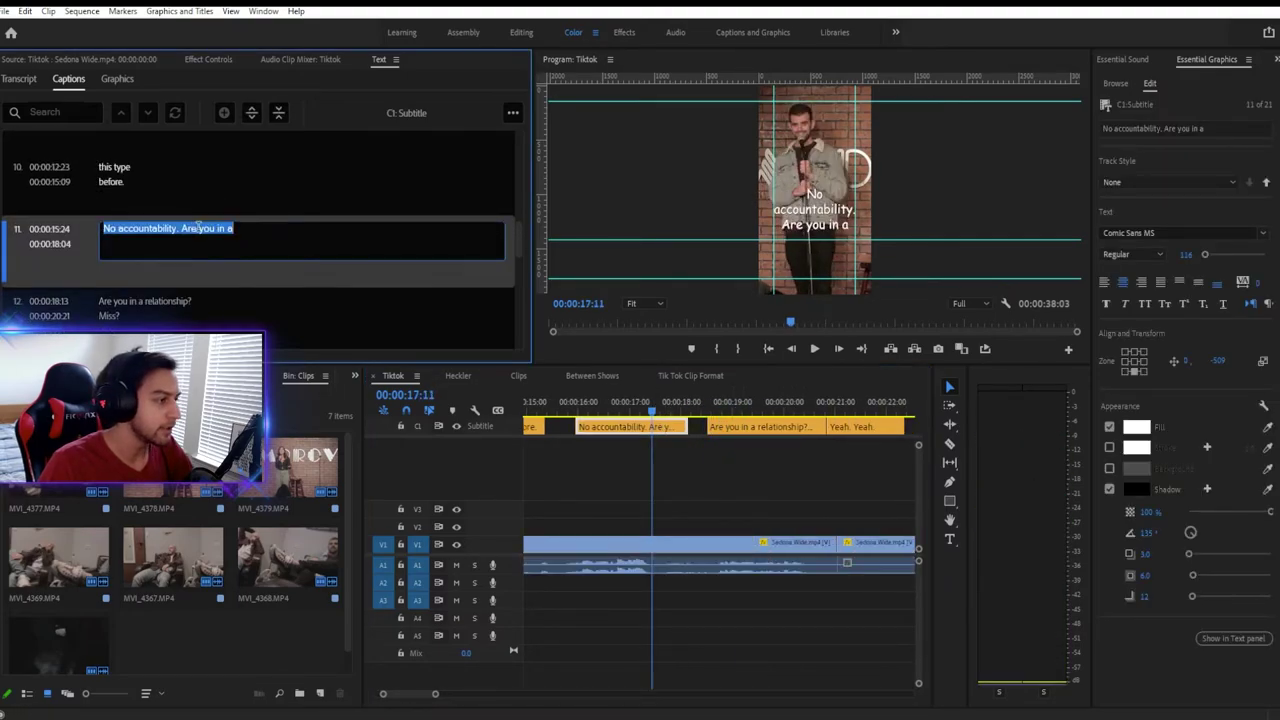
{"action": "left_click", "coordinate": [698, 432]}
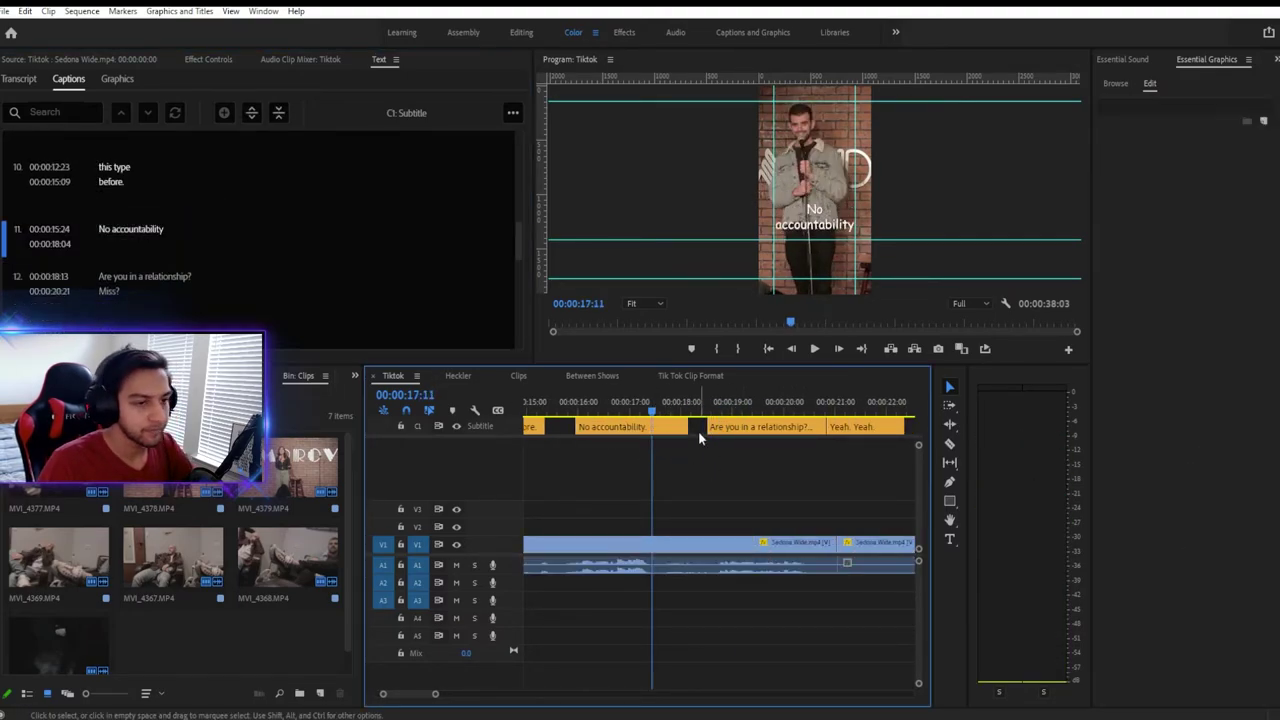
Play on and trim the end of the "Are you in a relationship? Miss?" caption to 00:00:20:18.
{"action": "key", "text": "space"}
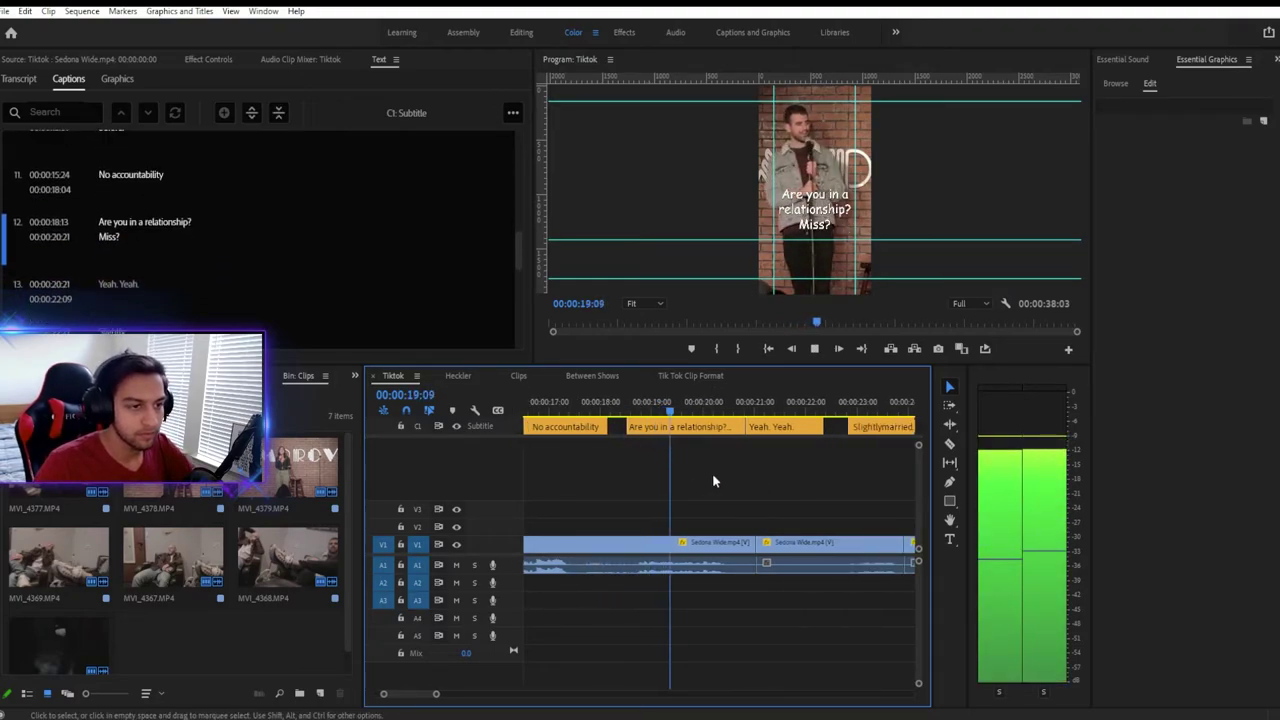
{"action": "left_click_drag", "start_coordinate": [740, 428], "coordinate": [736, 428]}
{"action": "key", "text": "space"}
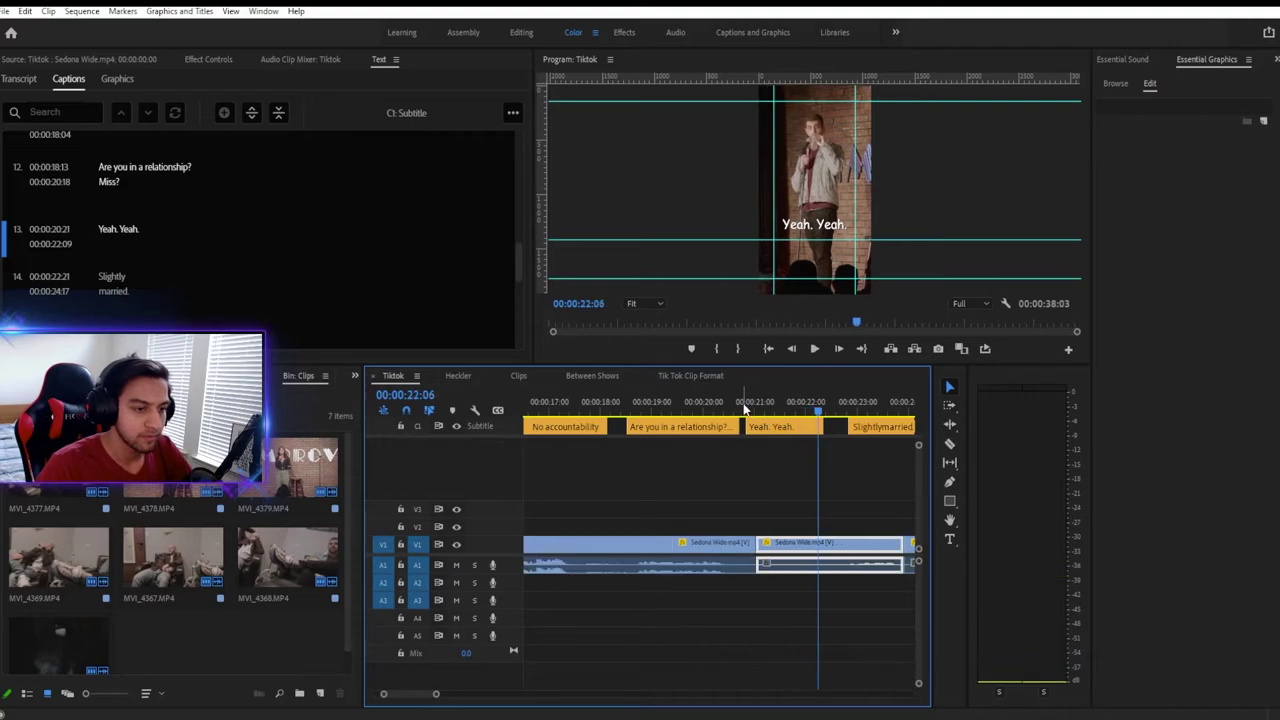
Replay the passage around the "Yeah. Yeah." caption, dismiss the mail notification and save the project.
{"action": "left_click", "coordinate": [725, 402]}
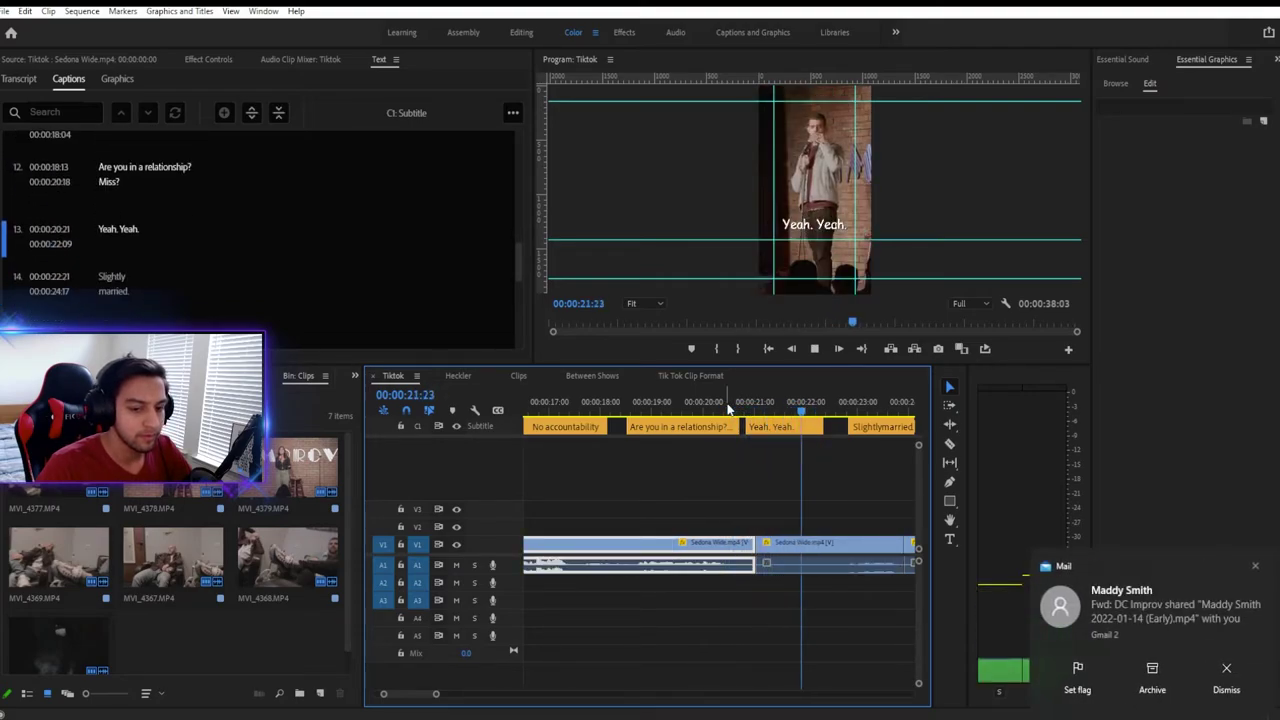
{"action": "left_click", "coordinate": [692, 402]}
{"action": "key", "text": "ctrl+s"}
{"action": "left_click", "coordinate": [1248, 567]}
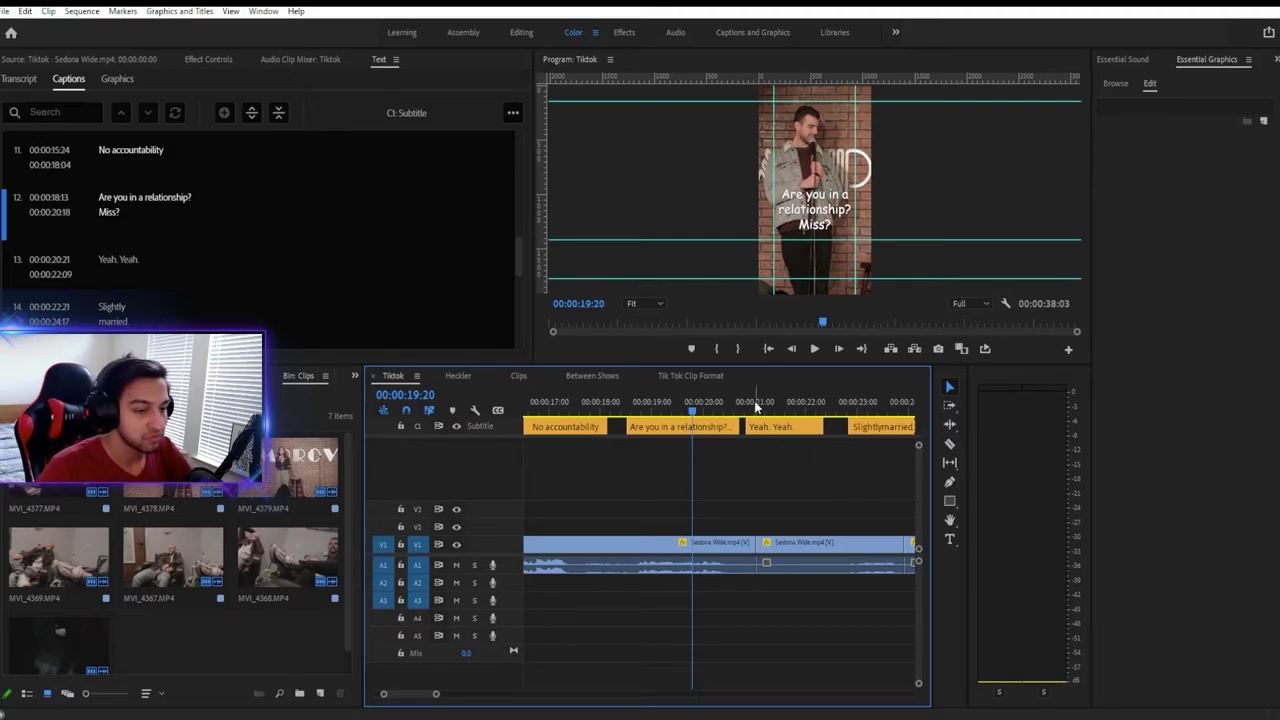
{"action": "left_click", "coordinate": [772, 428]}
{"action": "key", "text": "ctrl+s"}
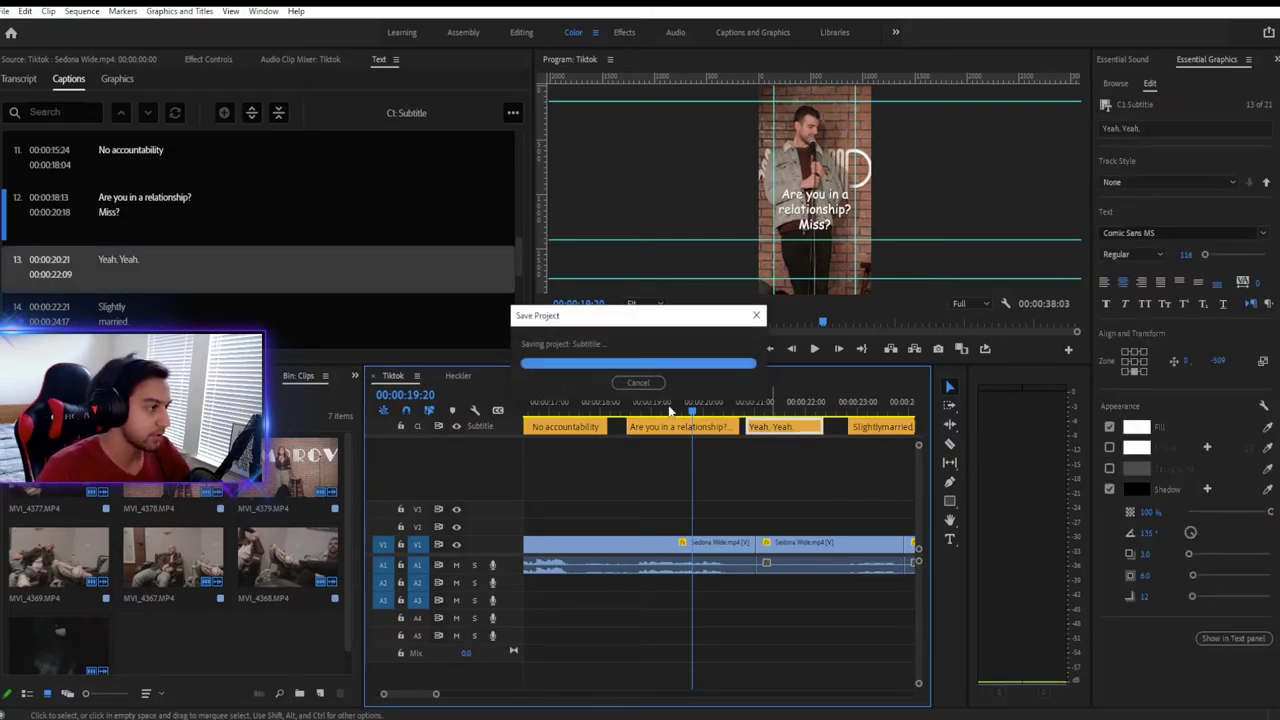
Split the "Yeah. Yeah." caption into three parts at 00:00:21:07 and 00:00:21:20.
{"action": "key", "text": "space"}
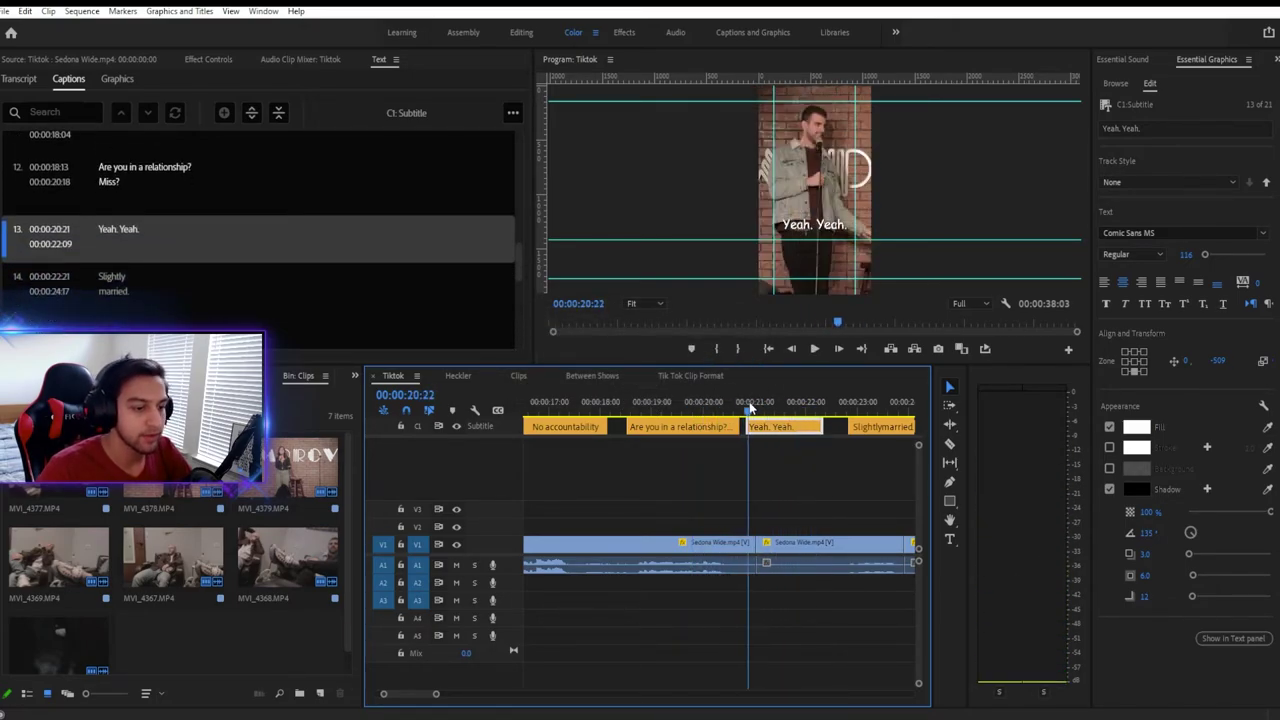
{"action": "key", "text": "space"}
{"action": "key", "text": "c"}
{"action": "left_click", "coordinate": [767, 426]}
{"action": "key", "text": "space"}
{"action": "key", "text": "space"}
{"action": "left_click", "coordinate": [795, 426]}
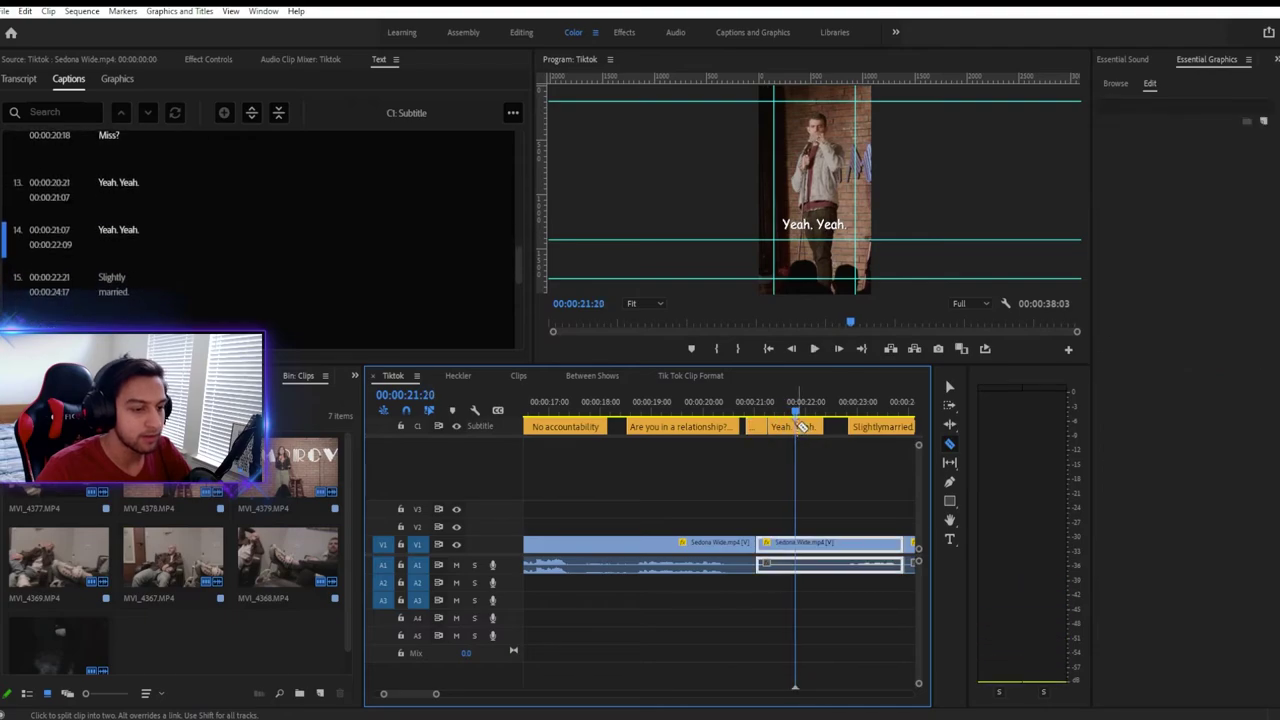
{"action": "key", "text": "space"}
{"action": "key", "text": "v"}
Shorten the text of the first "Yeah. Yeah." part, starting at 00:00:20:21, to "Yeah".
{"action": "left_click", "coordinate": [754, 408]}
{"action": "left_click", "coordinate": [756, 426]}
{"action": "double_click", "coordinate": [160, 229]}
{"action": "left_click_drag", "start_coordinate": [157, 229], "coordinate": [127, 231]}
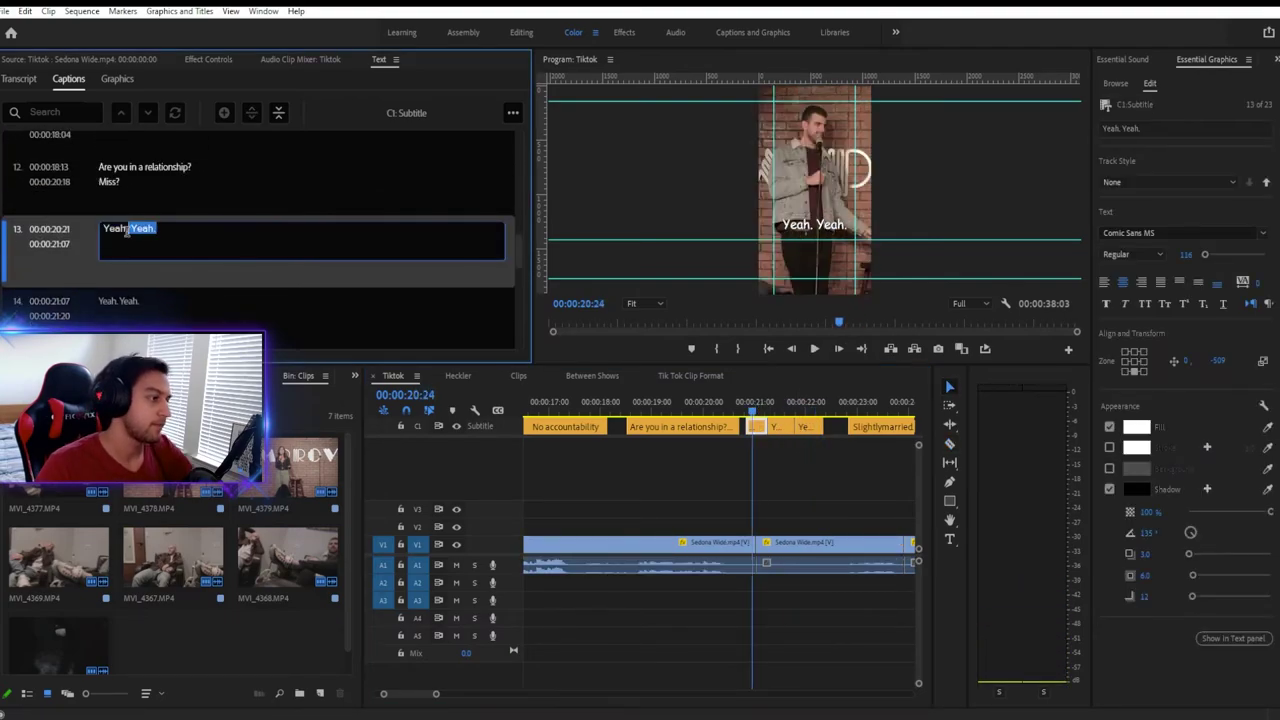
{"action": "key", "text": "BackSpace"}
{"action": "key", "text": "BackSpace"}
Replace the text of the second "Yeah. Yeah." part with "uhh.." and the third with "5 Years".
{"action": "double_click", "coordinate": [149, 298]}
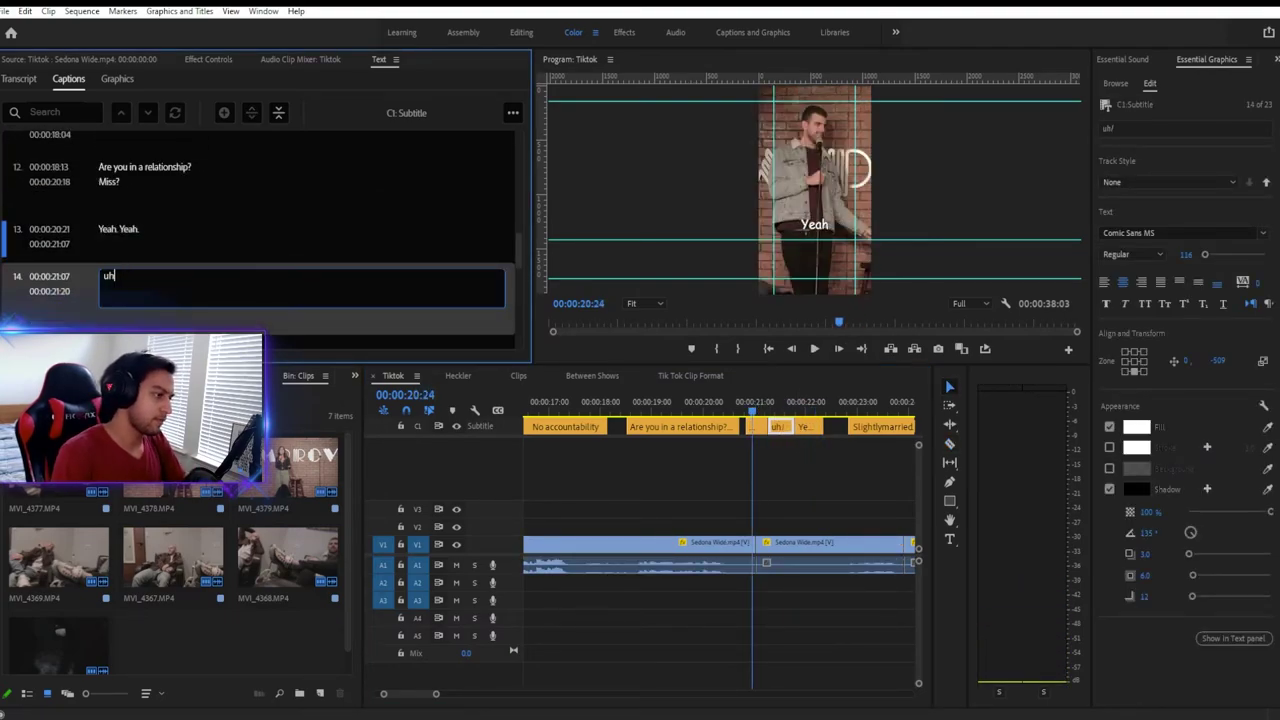
{"action": "type", "text": "uhh.."}
{"action": "key", "text": "Tab"}
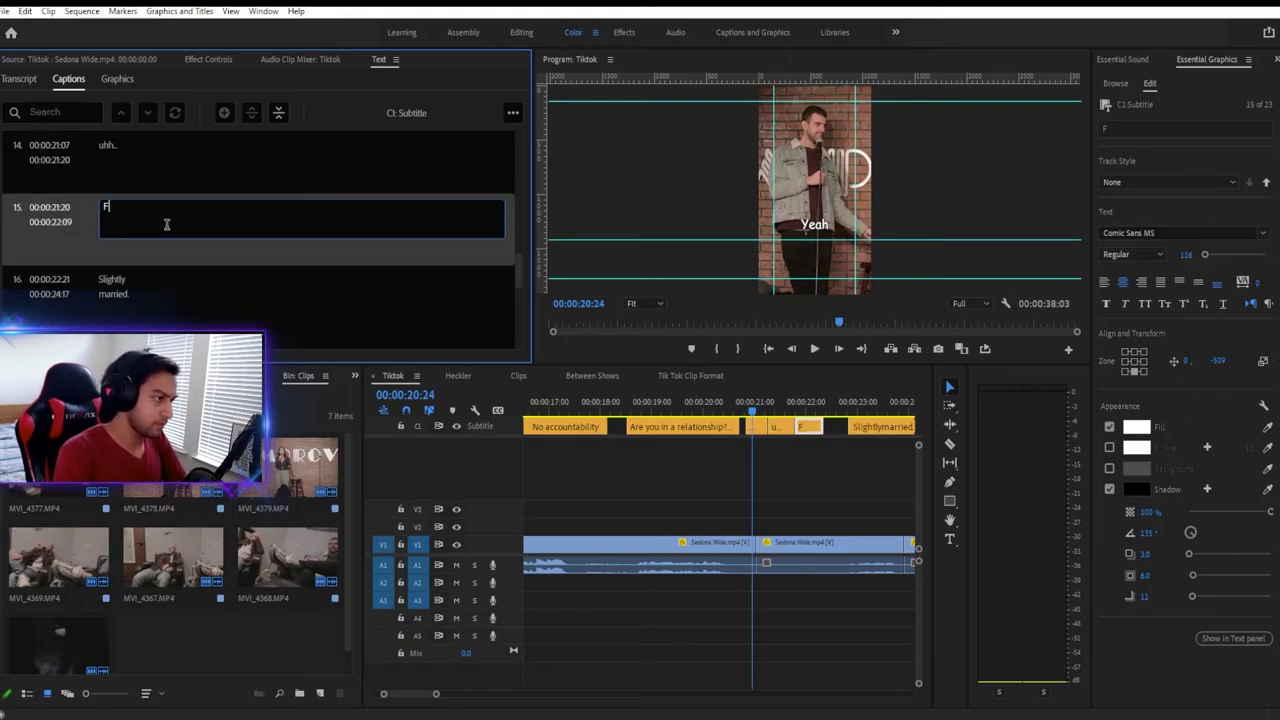
{"action": "type", "text": "5 Years"}
{"action": "left_click", "coordinate": [644, 490]}
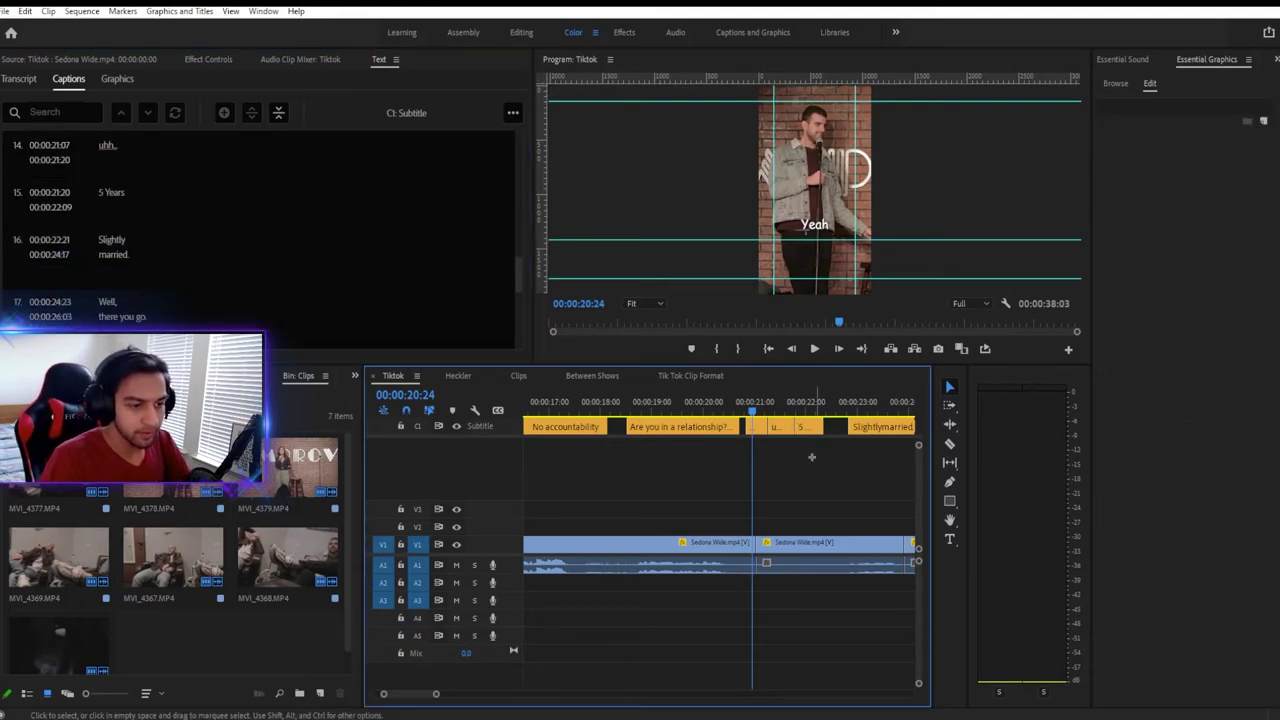
Change the fill color of the "Yeah", "uhh.." and "5 Years" captions to light red.
{"action": "left_click", "coordinate": [1136, 427]}
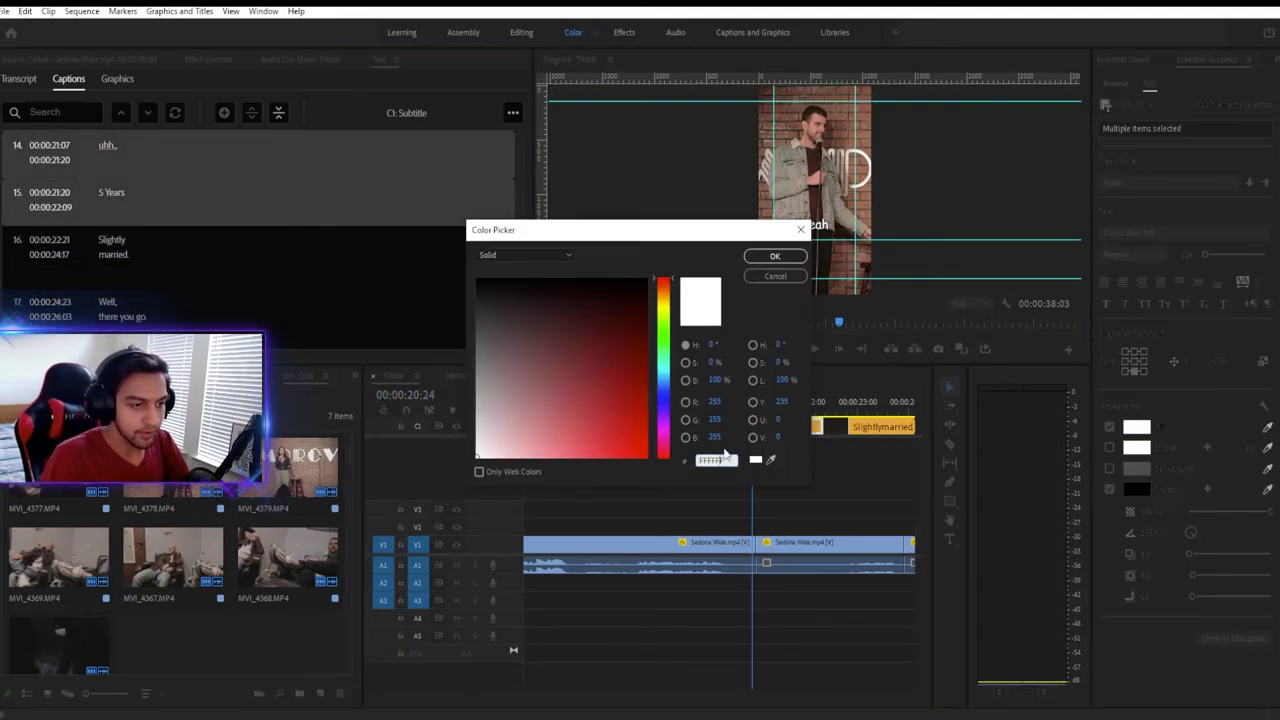
{"action": "left_click", "coordinate": [774, 256]}
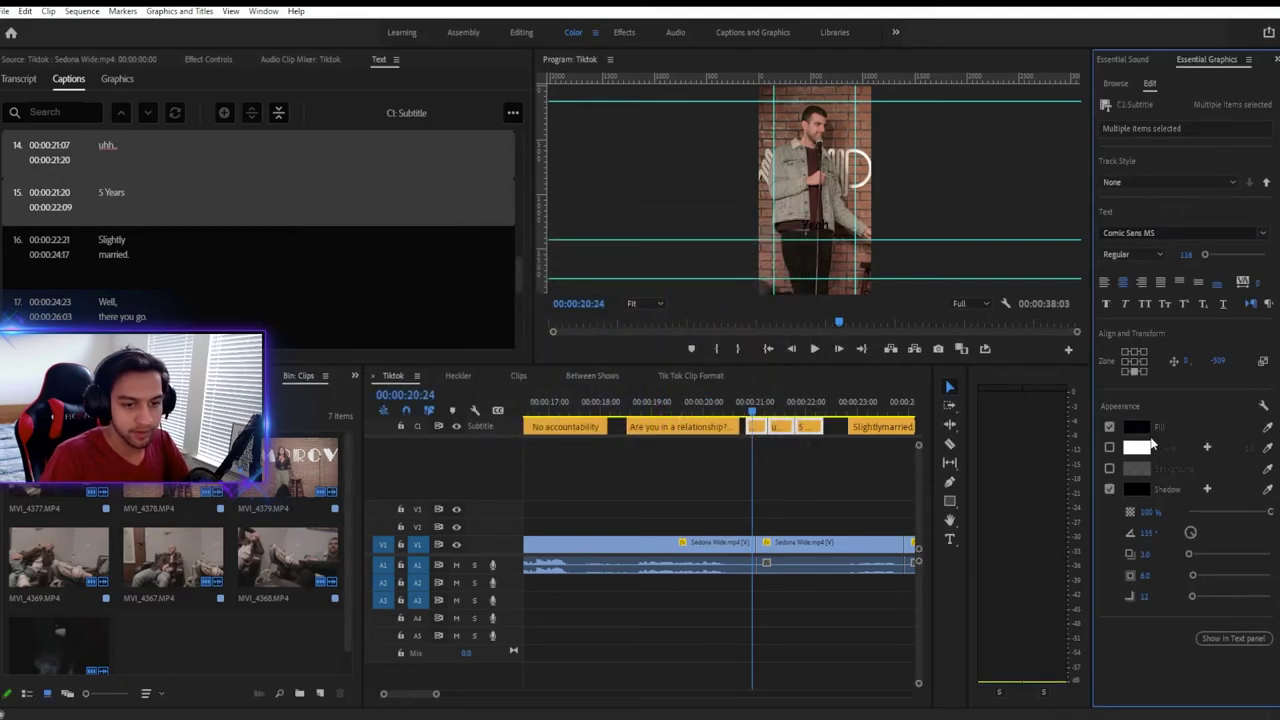
{"action": "left_click", "coordinate": [567, 450]}
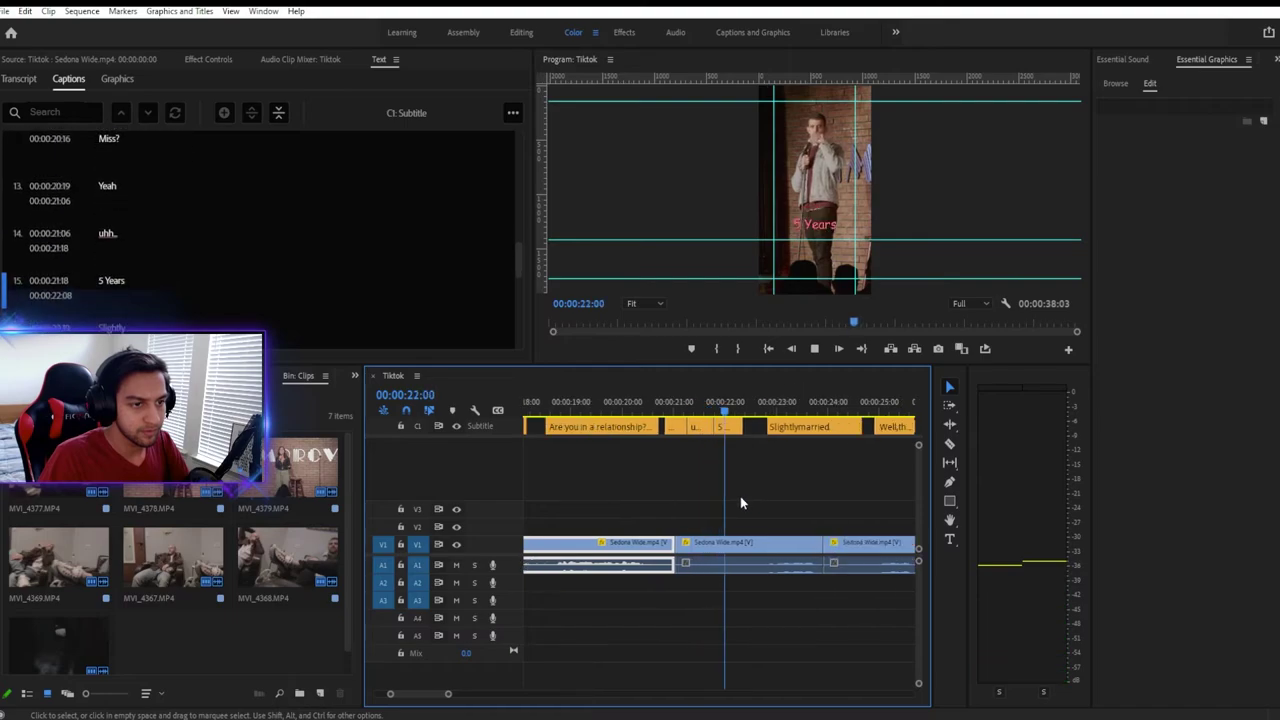
Add a dot to the "uhh.." caption so that it reads "uhh...", and resume playback.
{"action": "left_click", "coordinate": [704, 400]}
{"action": "left_click", "coordinate": [701, 428]}
{"action": "double_click", "coordinate": [150, 226]}
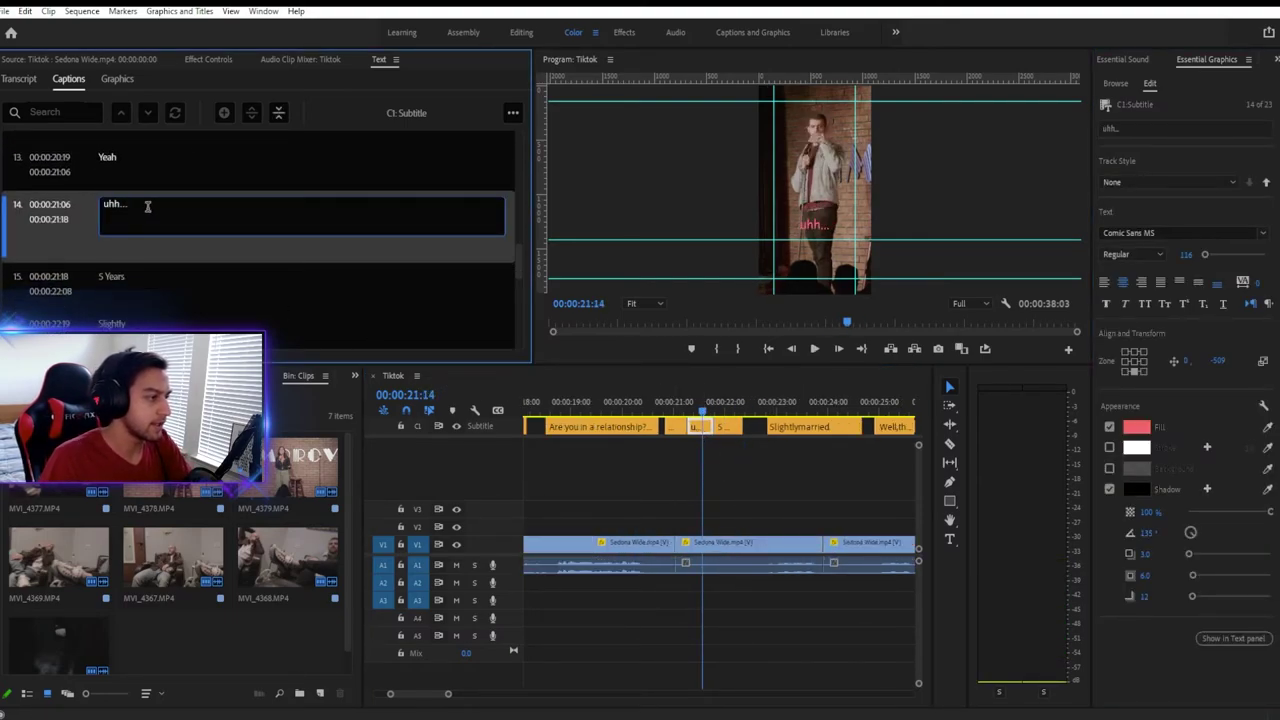
{"action": "left_click", "coordinate": [770, 480]}
{"action": "key", "text": "space"}
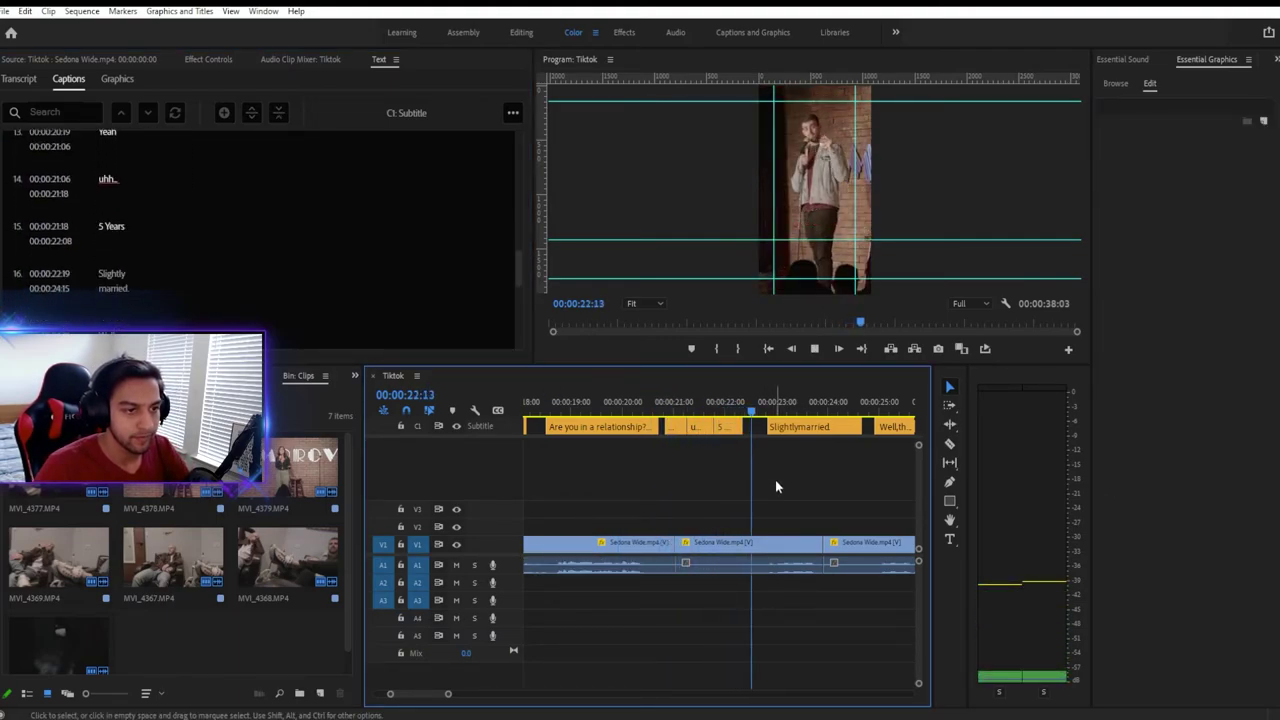
Move the boundary between the "uhh..." and "5 Years" captions to 00:00:21:13 and replay it.
{"action": "key", "text": "space"}
{"action": "left_click", "coordinate": [671, 404]}
{"action": "key", "text": "space"}
{"action": "scroll", "coordinate": [712, 497], "scroll_direction": "up", "scroll_amount": 2}
{"action": "left_click_drag", "start_coordinate": [664, 409], "coordinate": [690, 427]}
{"action": "key", "text": "space"}
{"action": "key", "text": "space"}
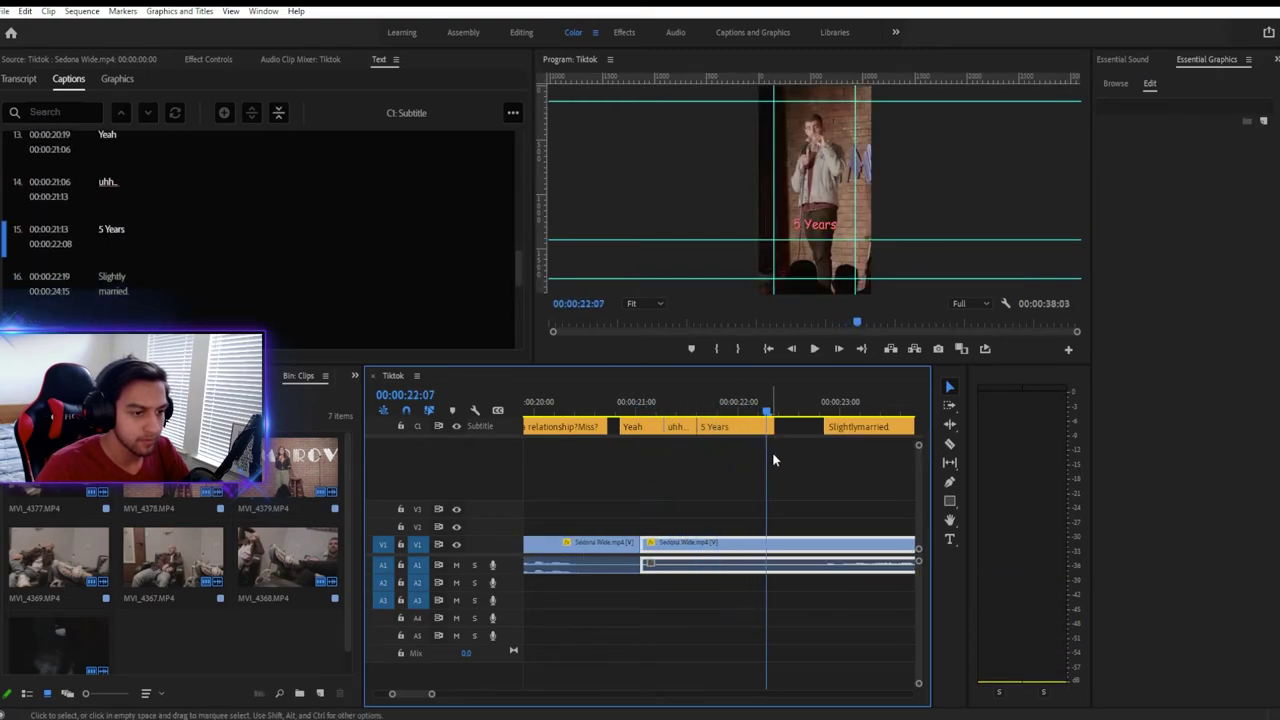
Trim the end of the "5 Years" caption to 00:00:22:06 and play on.
{"action": "left_click_drag", "start_coordinate": [769, 427], "coordinate": [766, 427]}
{"action": "key", "text": "space"}
{"action": "scroll", "coordinate": [783, 497], "scroll_direction": "down", "scroll_amount": 3}
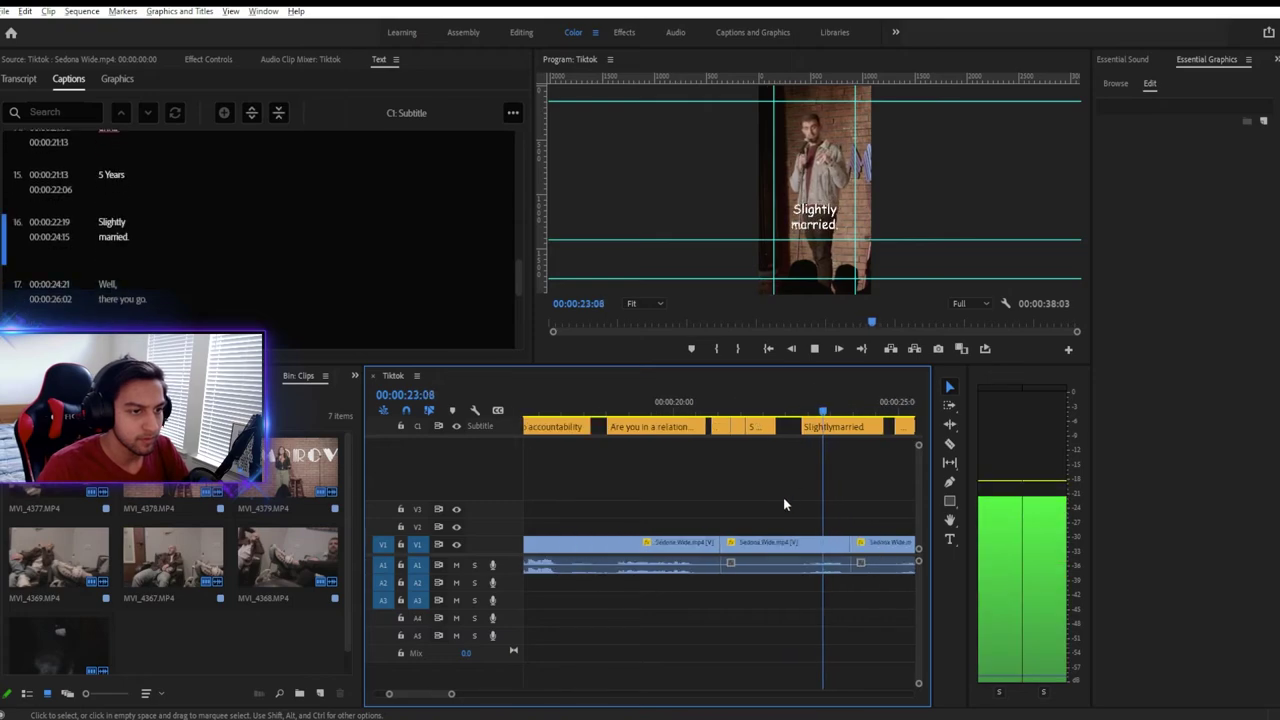
Replay the "Slightly married." caption and replace its wording with "Are you married".
{"action": "key", "text": "space"}
{"action": "scroll", "coordinate": [740, 500], "scroll_direction": "down", "scroll_amount": 2}
{"action": "scroll", "coordinate": [690, 492], "scroll_direction": "up", "scroll_amount": 3}
{"action": "left_click", "coordinate": [652, 405]}
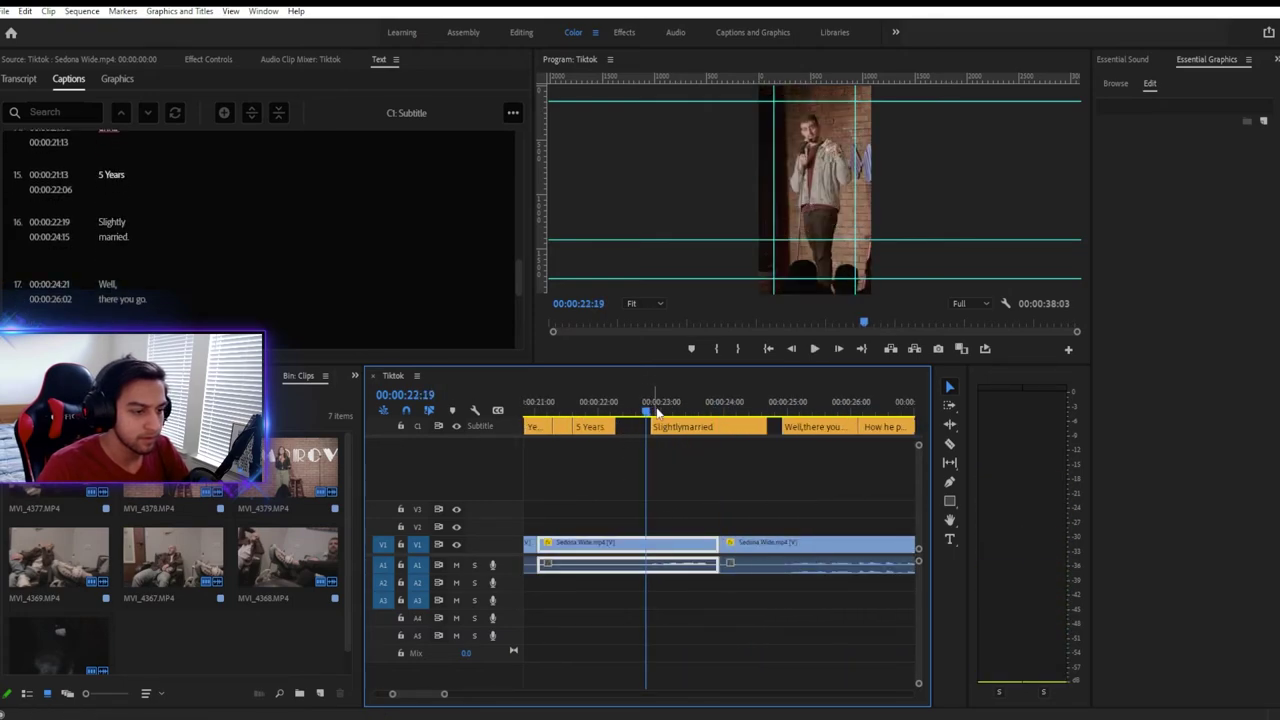
{"action": "left_click", "coordinate": [688, 427]}
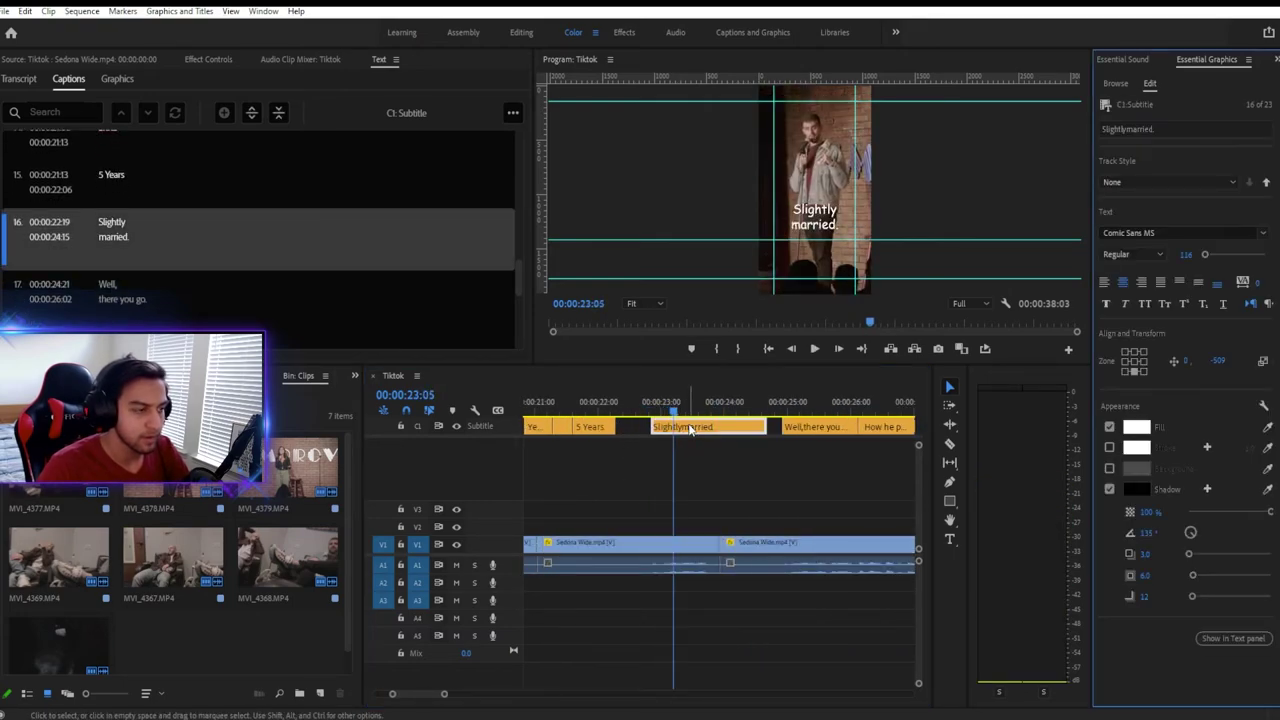
{"action": "double_click", "coordinate": [150, 226]}
{"action": "type", "text": "Are you marrie"}
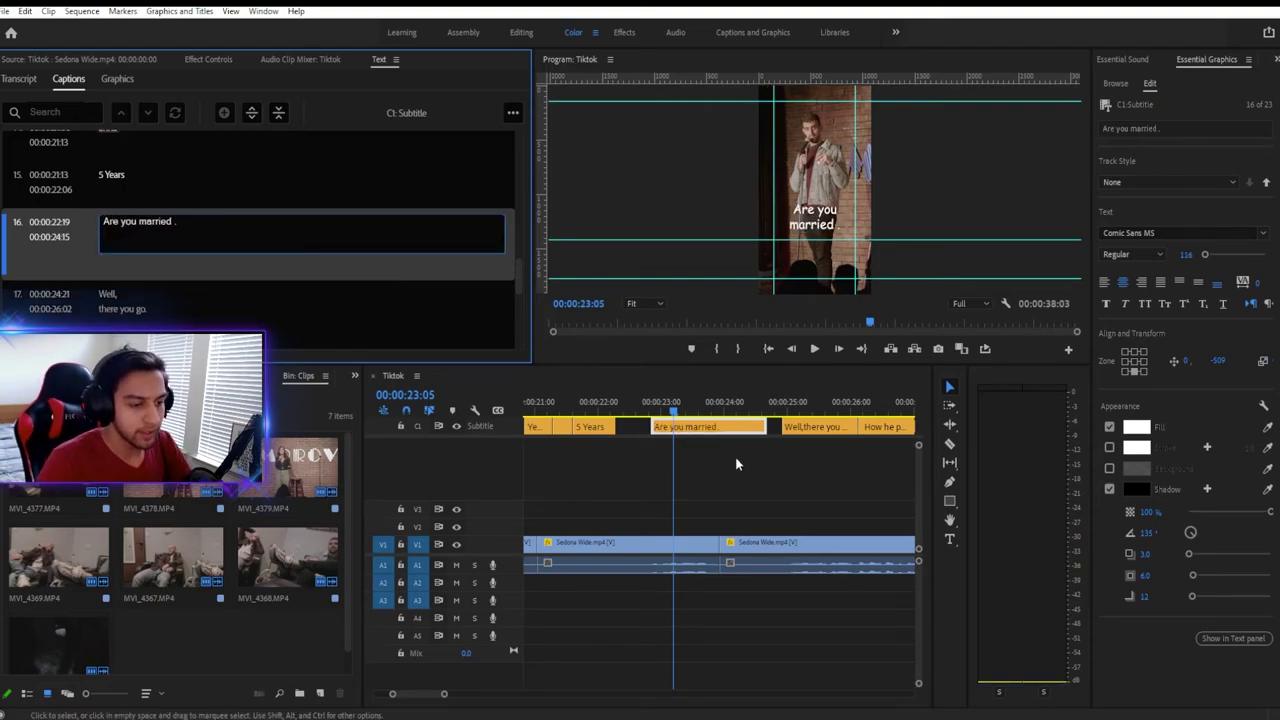
Split the "Are you married" caption at 00:00:23:21, make its first part "Are you married?" and begin the second with "Not yet,".
{"action": "left_click", "coordinate": [623, 408]}
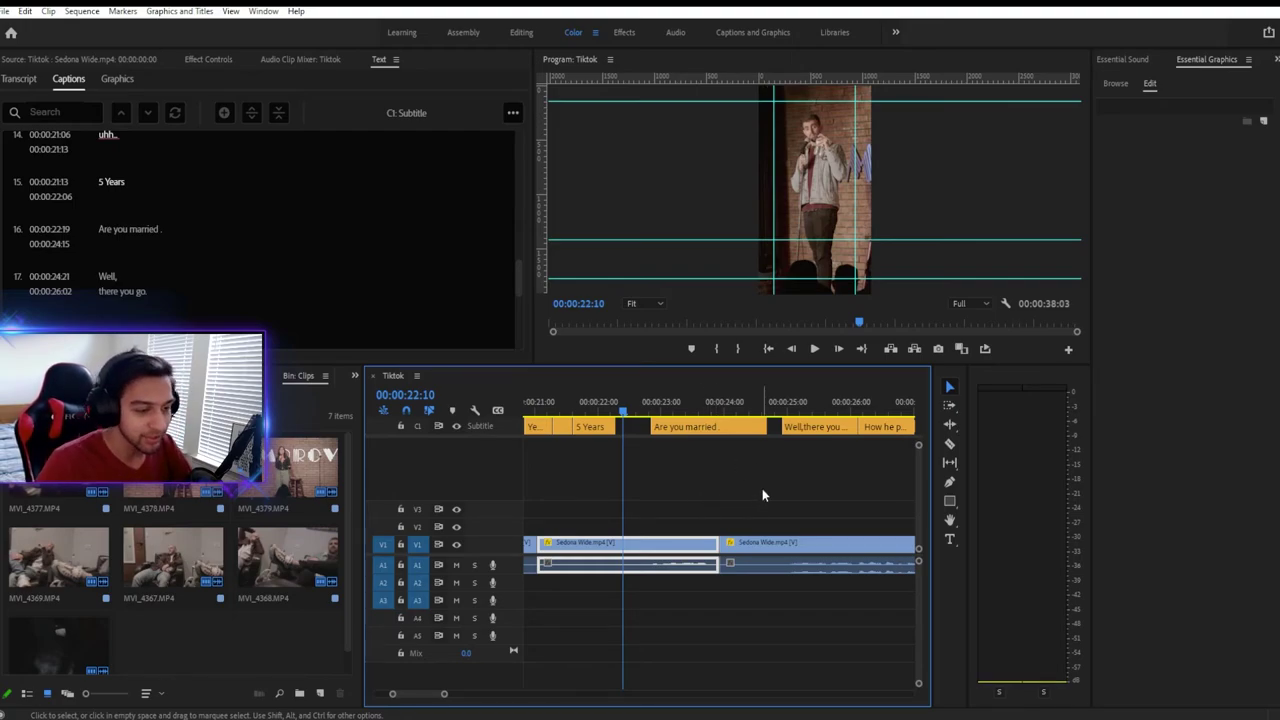
{"action": "key", "text": "space"}
{"action": "key", "text": "space"}
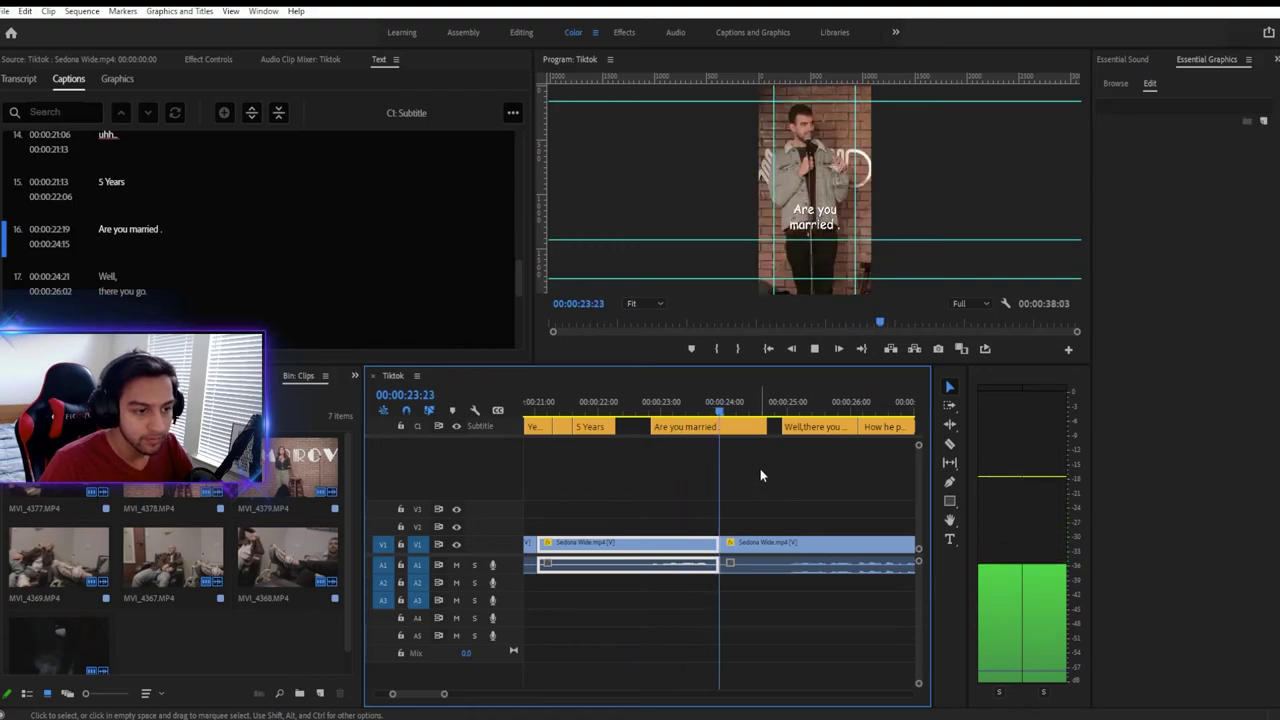
{"action": "left_click", "coordinate": [710, 427]}
{"action": "left_click", "coordinate": [172, 229]}
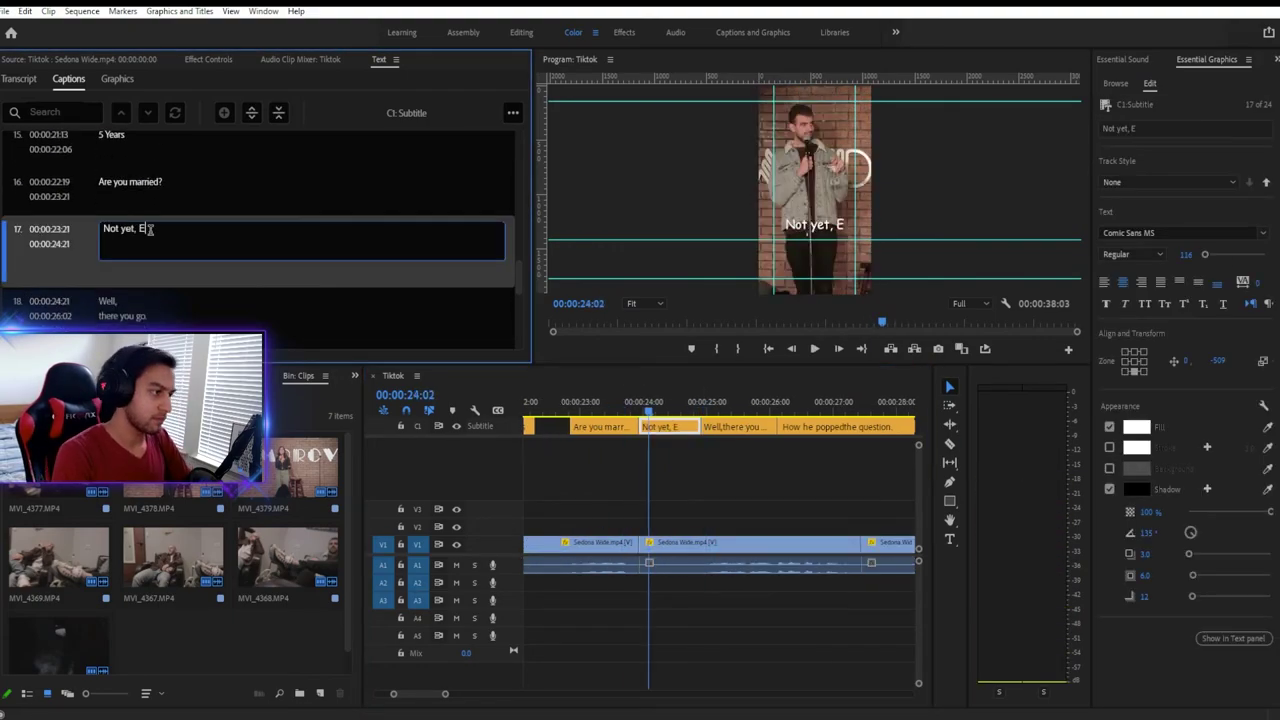
Change "How he popped" to "How'd he popped", split that caption at 00:00:27:09 and set its second part to "In Sedona, Arizona".
{"action": "left_click", "coordinate": [776, 497]}
{"action": "key", "text": "space"}
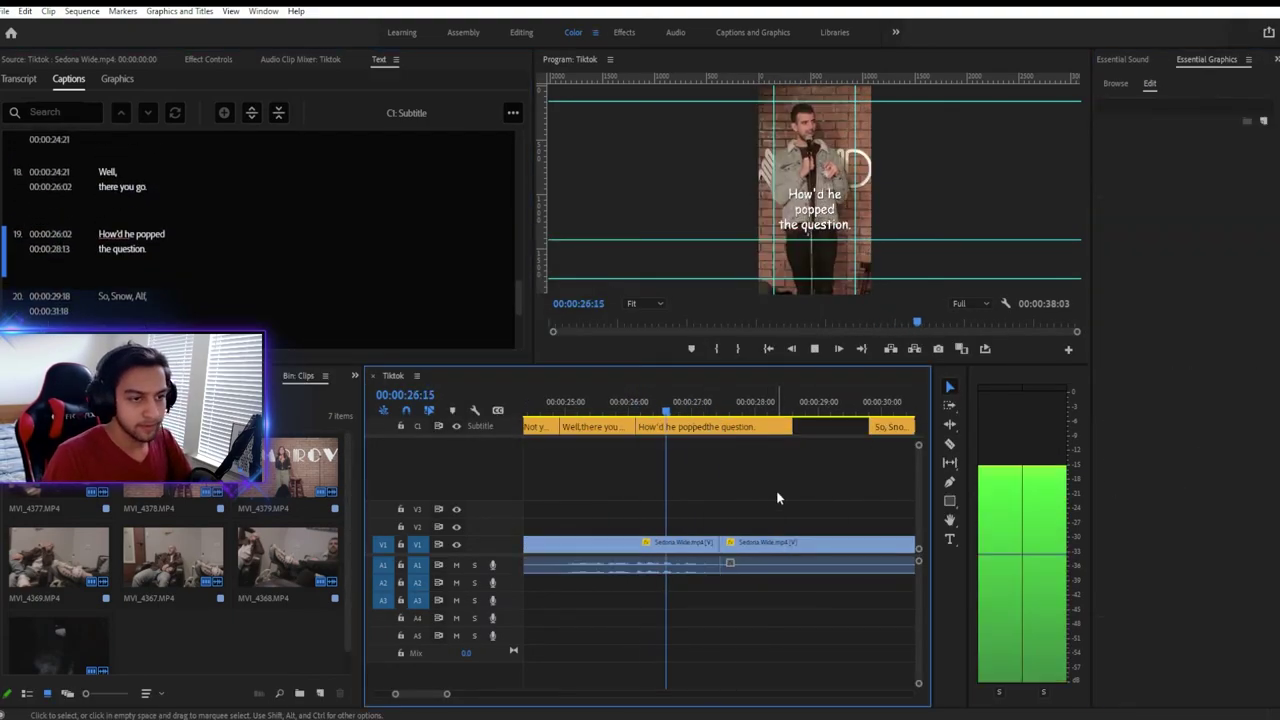
{"action": "type", "text": "In Sedona, Arizona"}
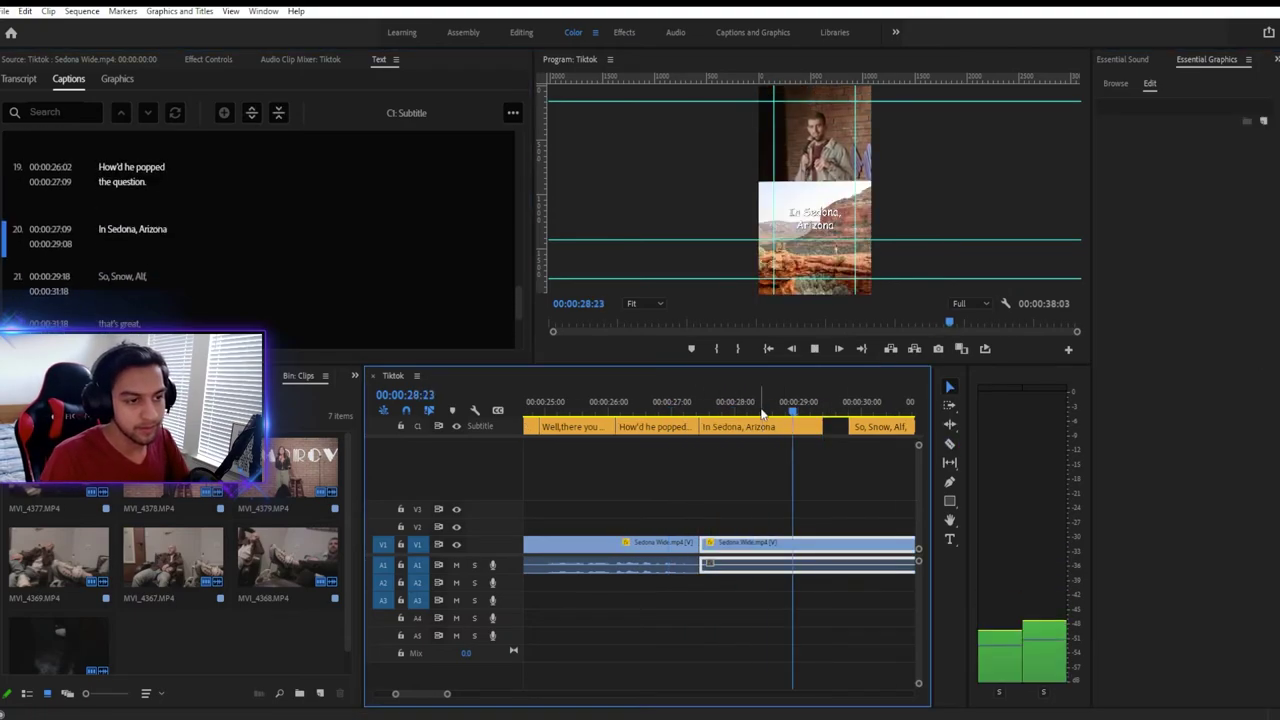
Replace "So, Snow, Alf," with "Up on the mountains" in light red and remove "As." from the final "you know?" caption.
{"action": "type", "text": "Up a mountain"}
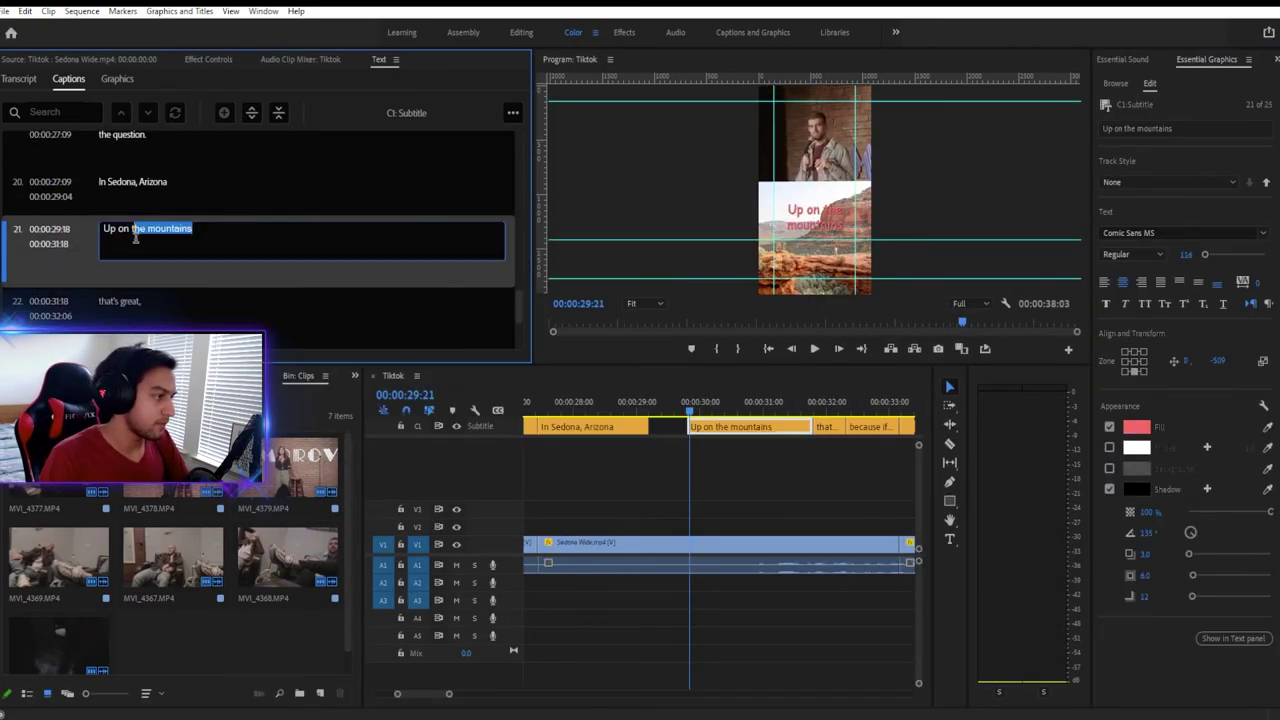
{"action": "key", "text": "space"}
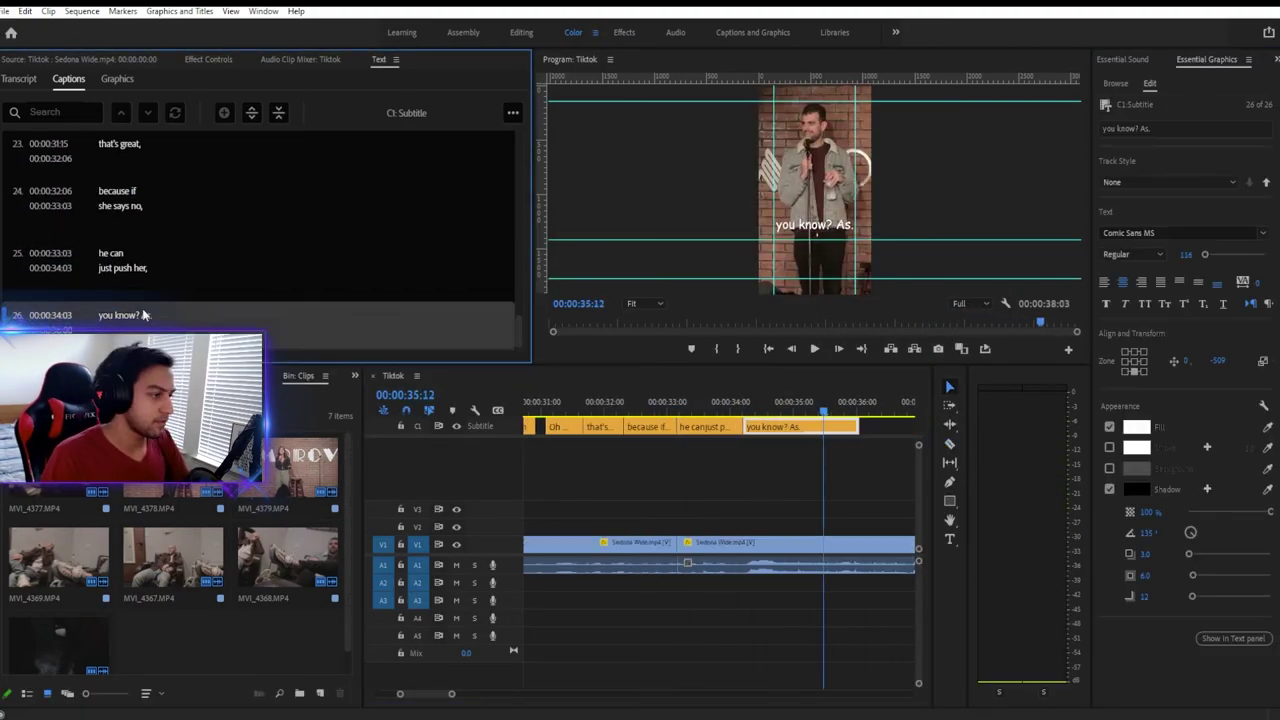
{"action": "key", "text": "backslash"}
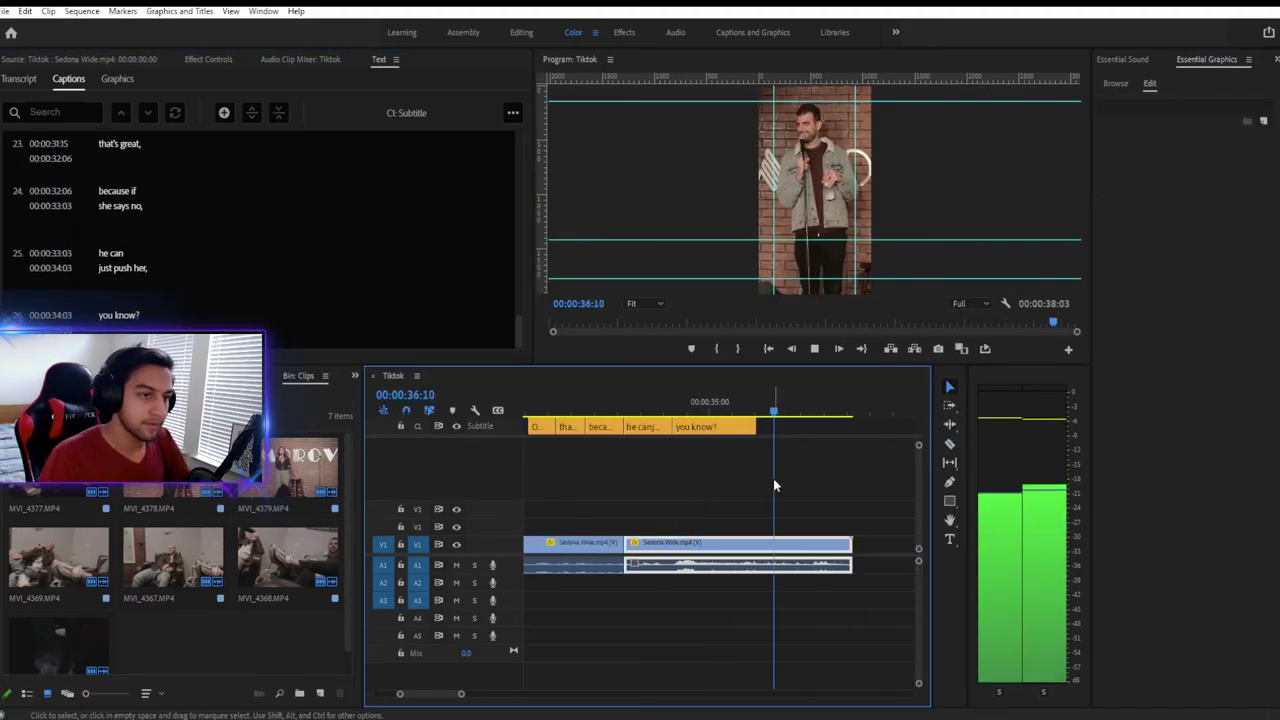
Return to the beginning of the sequence, save the project and start playback.
{"action": "key", "text": "Home"}
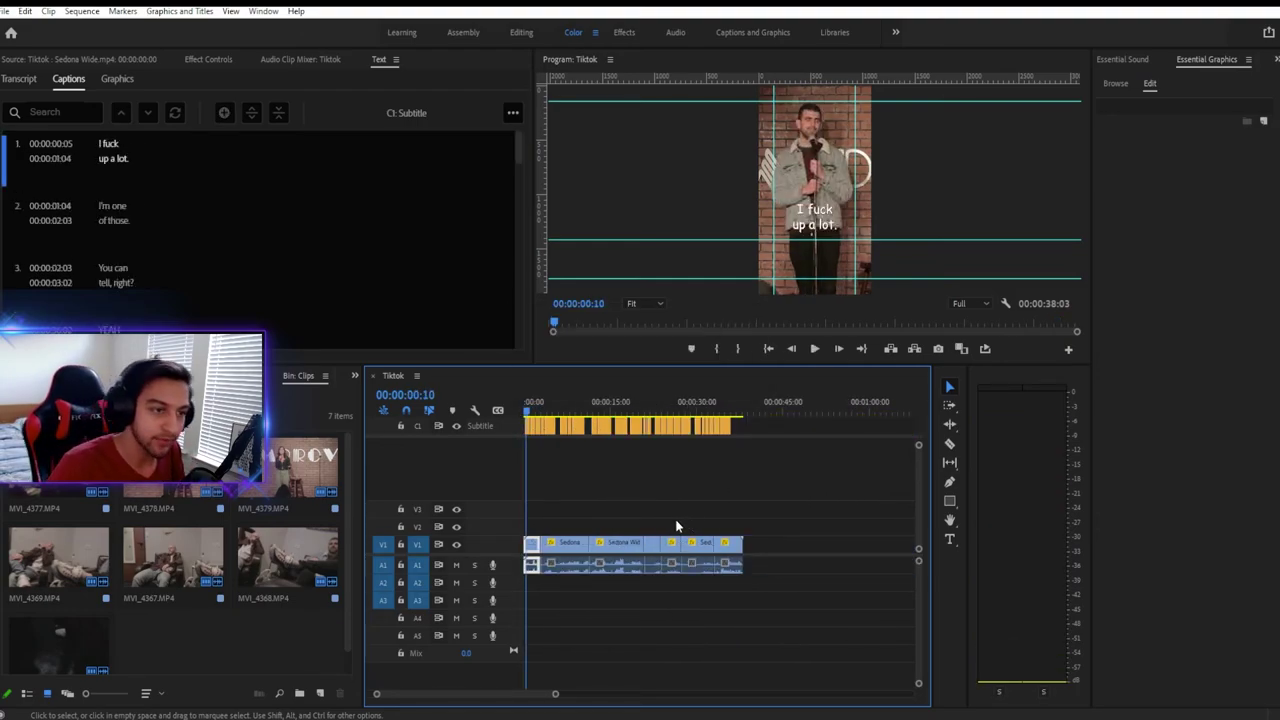
{"action": "left_click_drag", "start_coordinate": [814, 467], "coordinate": [523, 420]}
{"action": "left_click", "coordinate": [728, 481]}
{"action": "left_click", "coordinate": [728, 481]}
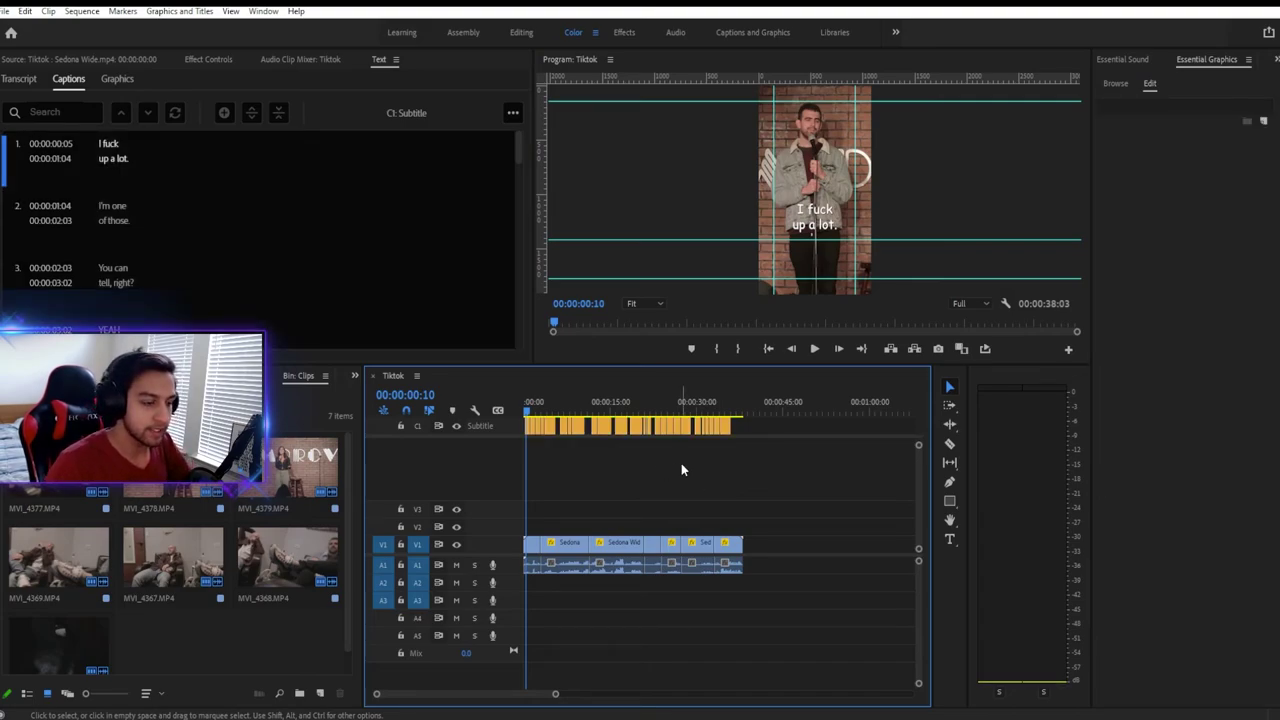
{"action": "key", "text": "ctrl+s"}
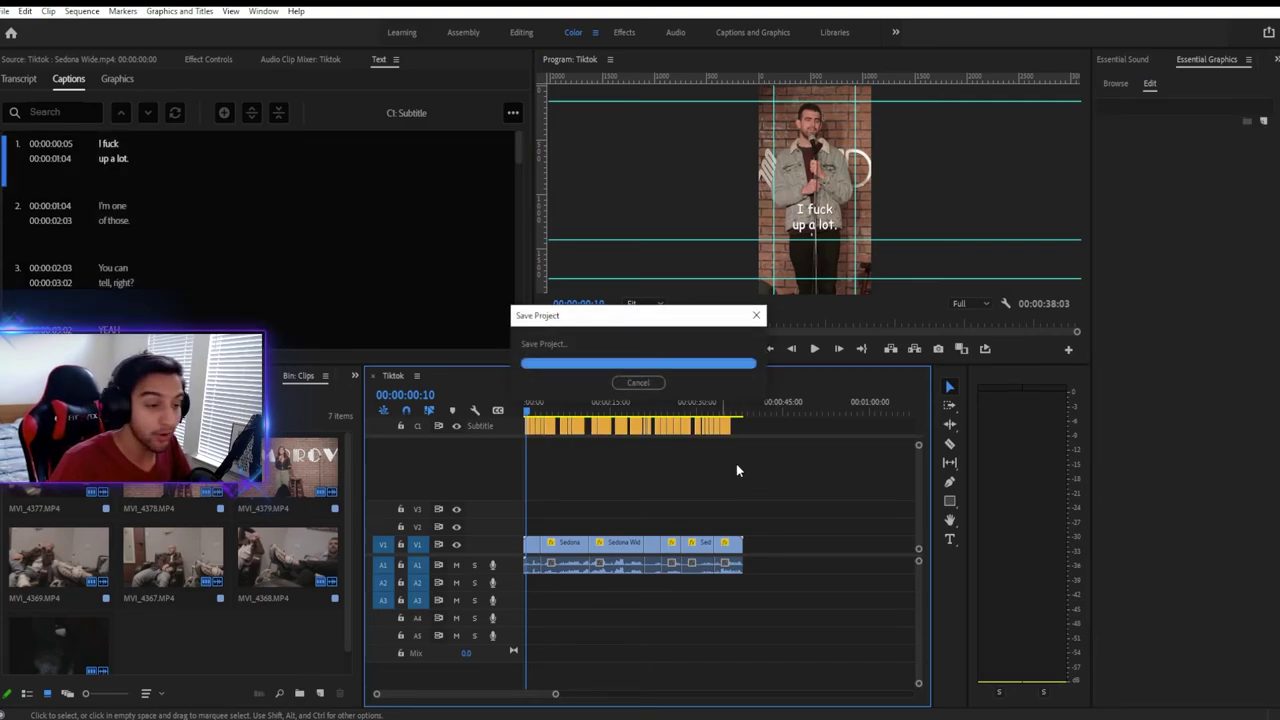
{"action": "key", "text": "space"}
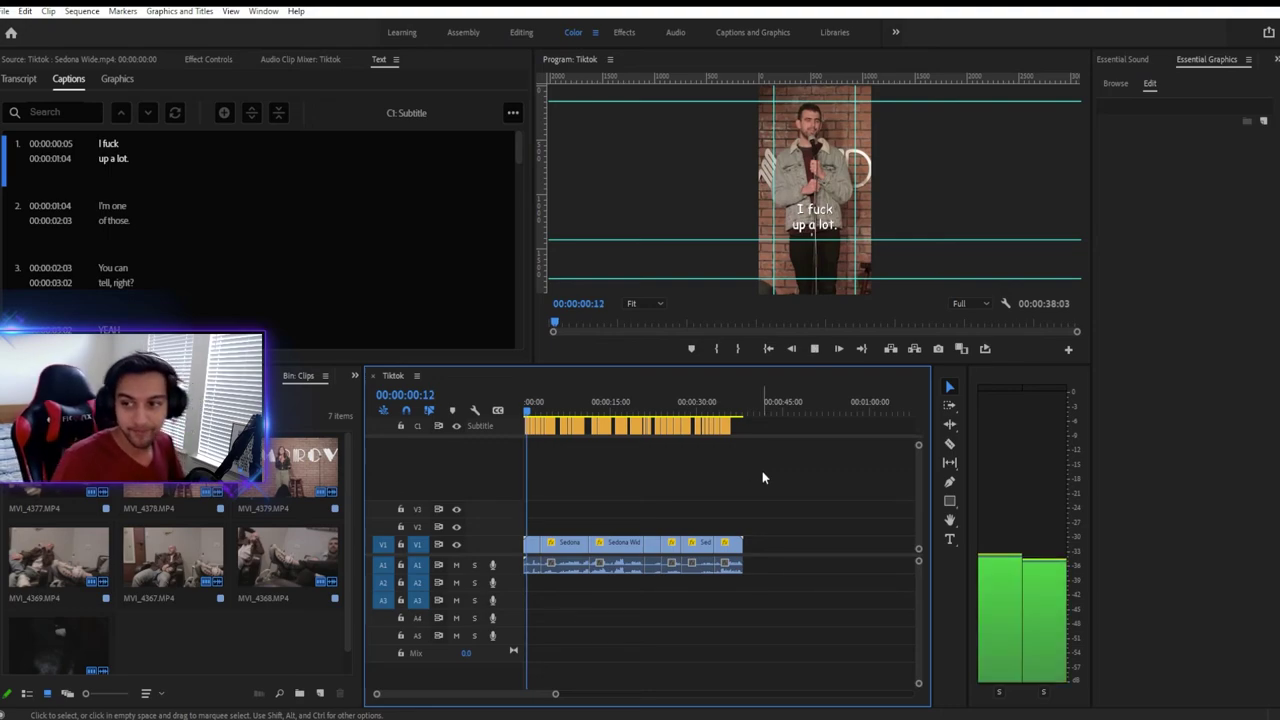